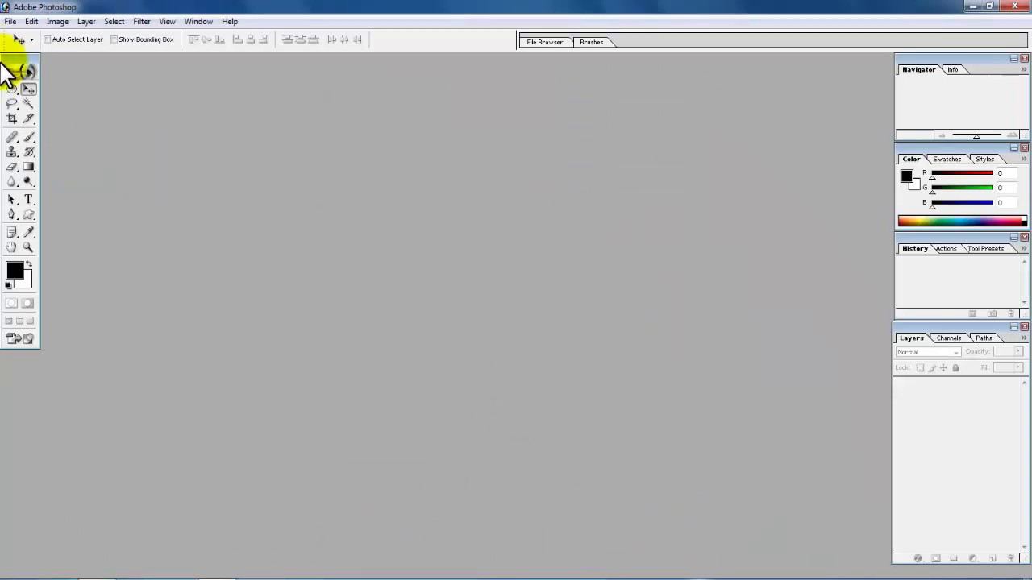
# Step: Browse the Edit and Select menus, then close them without choosing anything
pyautogui.click(34, 21)
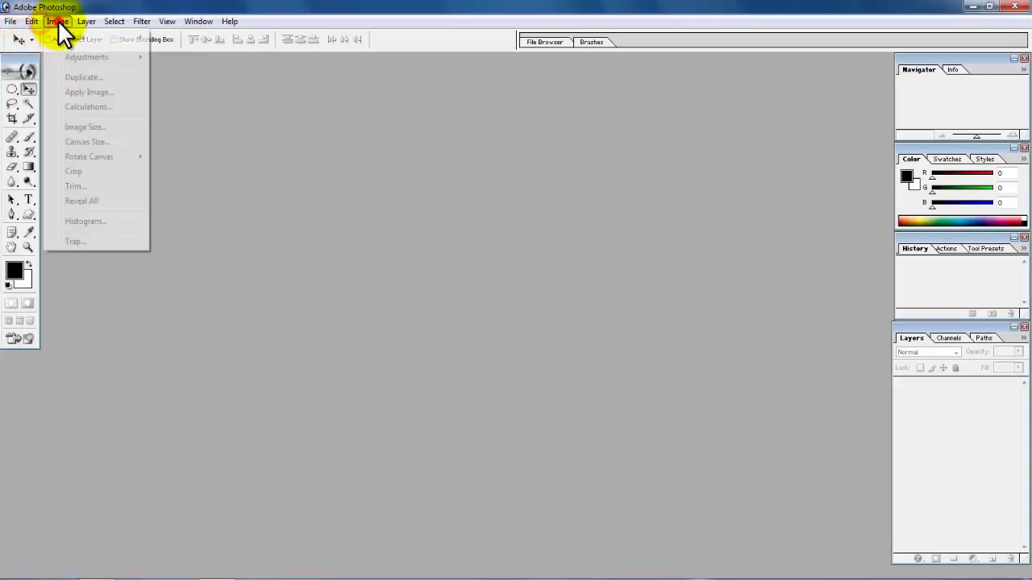
pyautogui.click(113, 21)
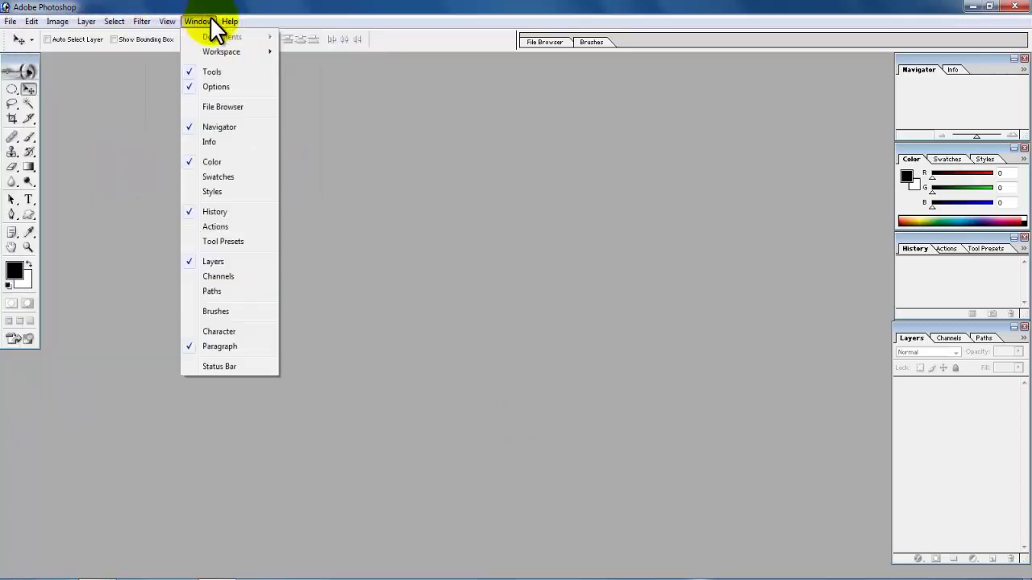
pyautogui.click(437, 257)
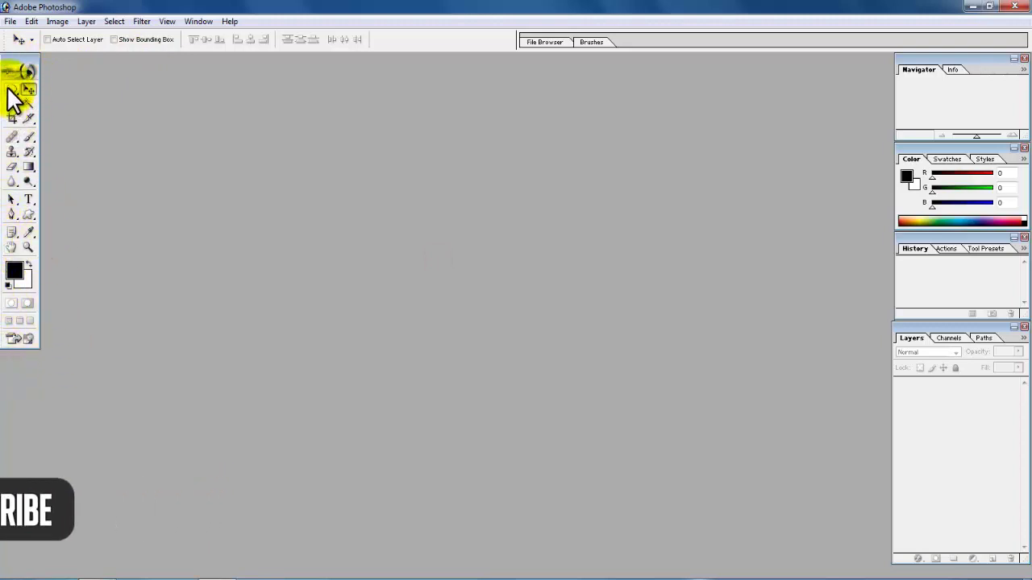
# Step: Start a new document and choose the 1024 x 768 preset size
pyautogui.click(12, 22)
pyautogui.click(25, 35)
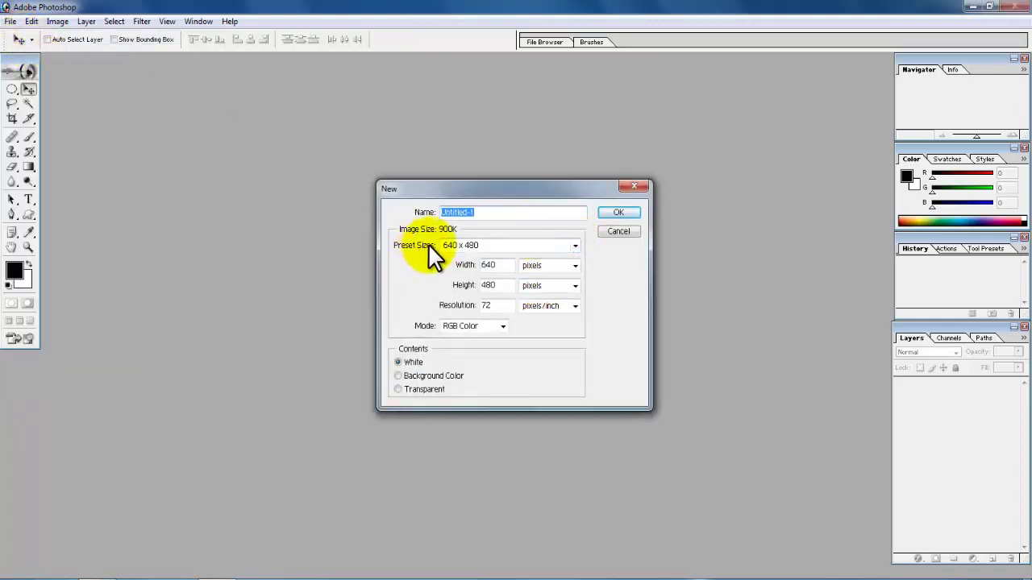
pyautogui.click(574, 245)
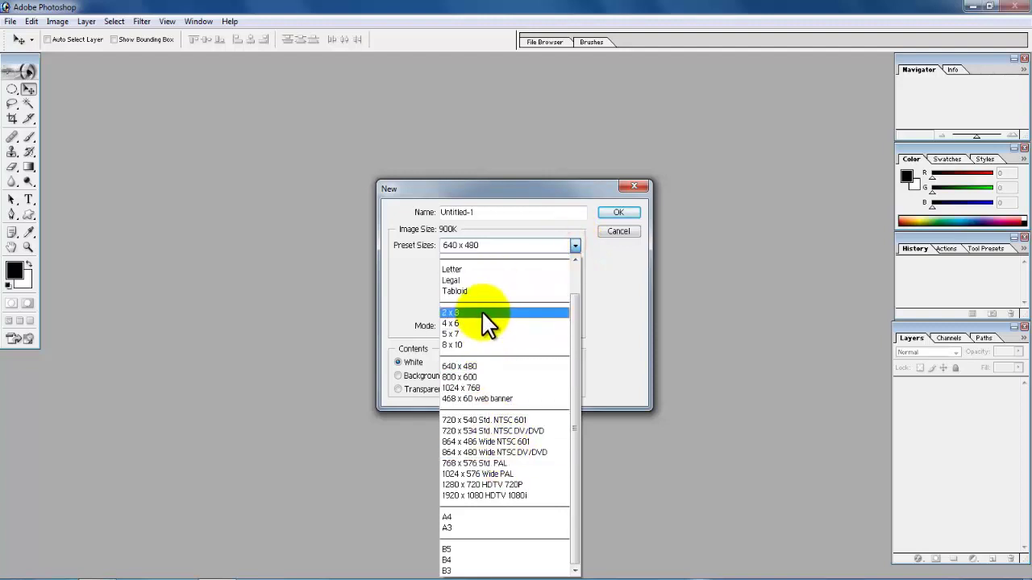
pyautogui.click(484, 270)
pyautogui.click(495, 245)
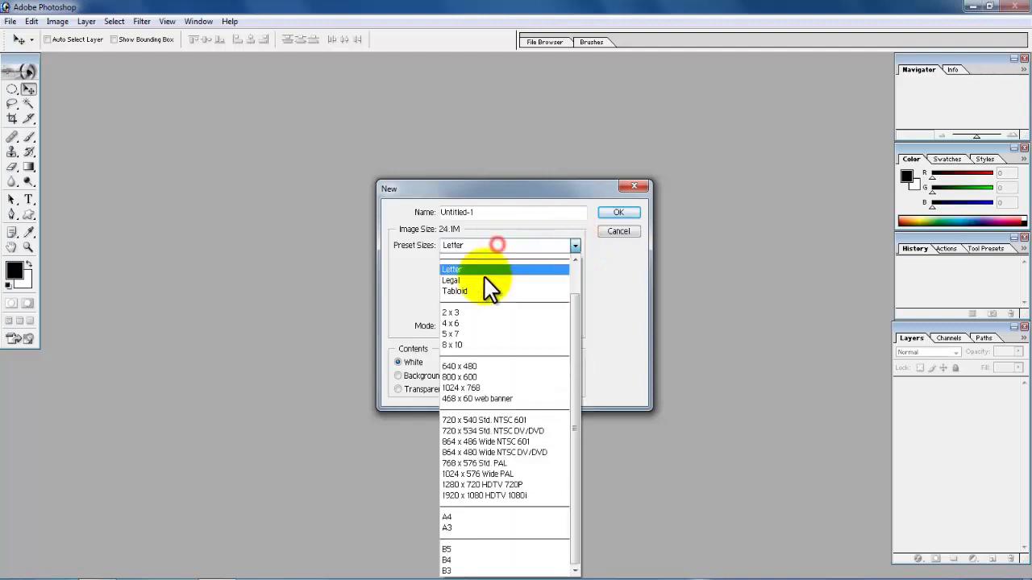
pyautogui.click(485, 281)
pyautogui.click(495, 245)
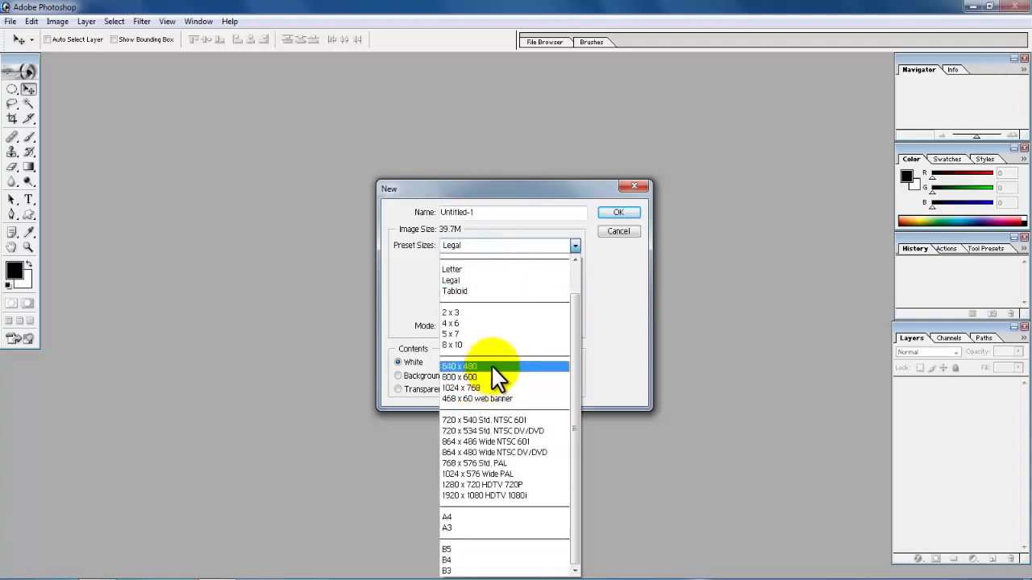
pyautogui.click(491, 366)
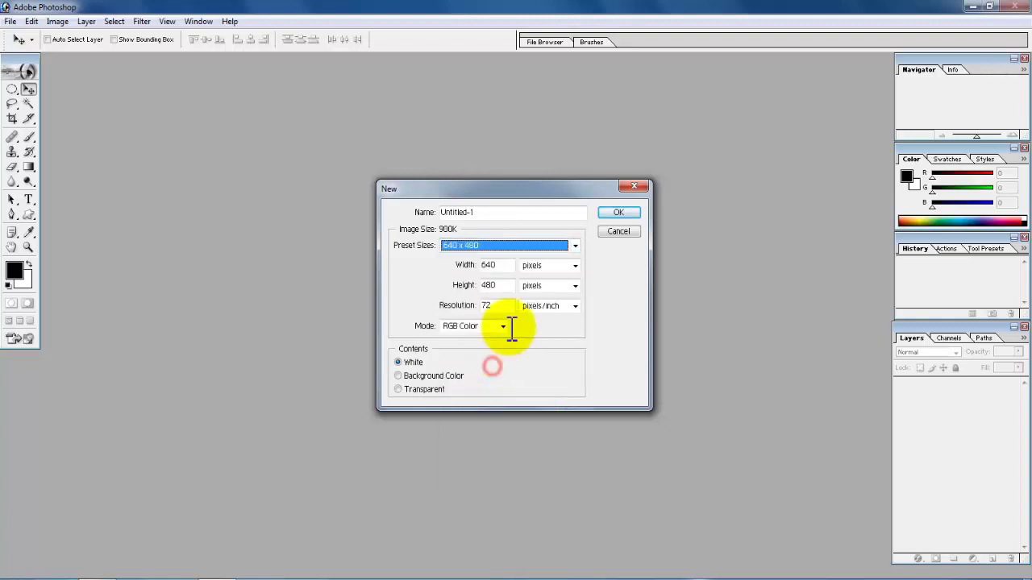
pyautogui.click(560, 244)
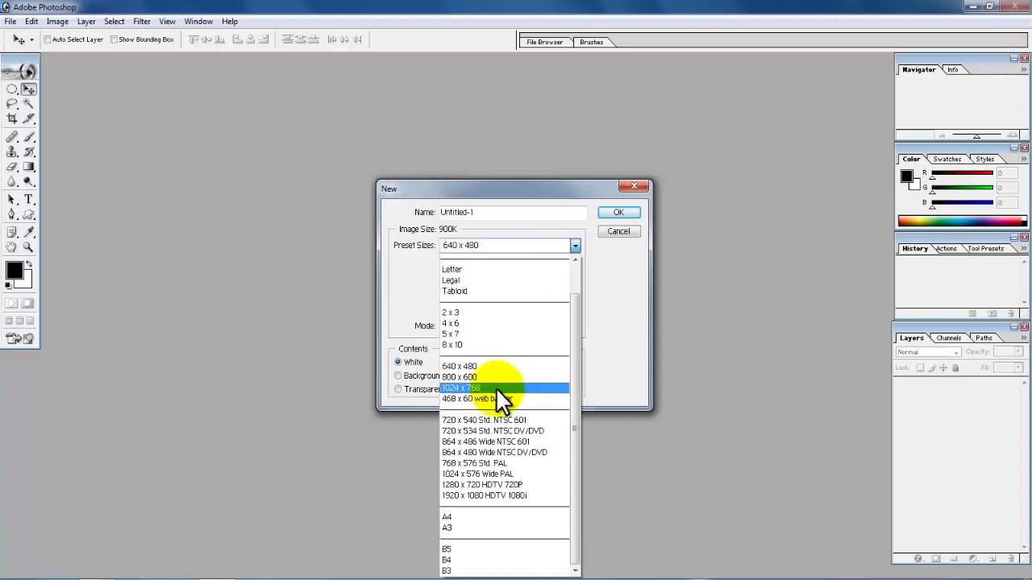
pyautogui.click(496, 387)
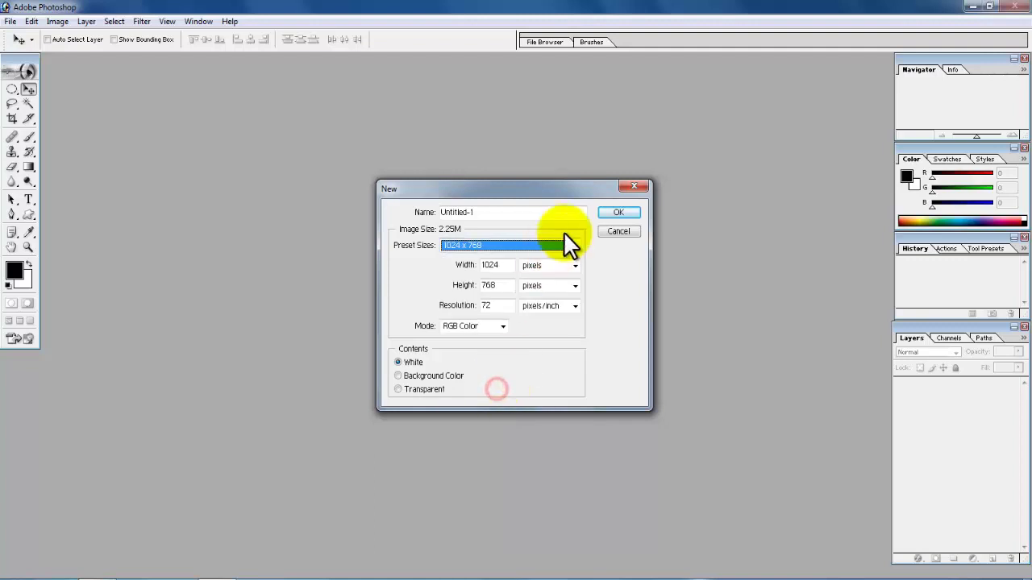
# Step: Keep RGB Color mode, set the canvas contents, and create the 1024 x 768 document
pyautogui.click(503, 326)
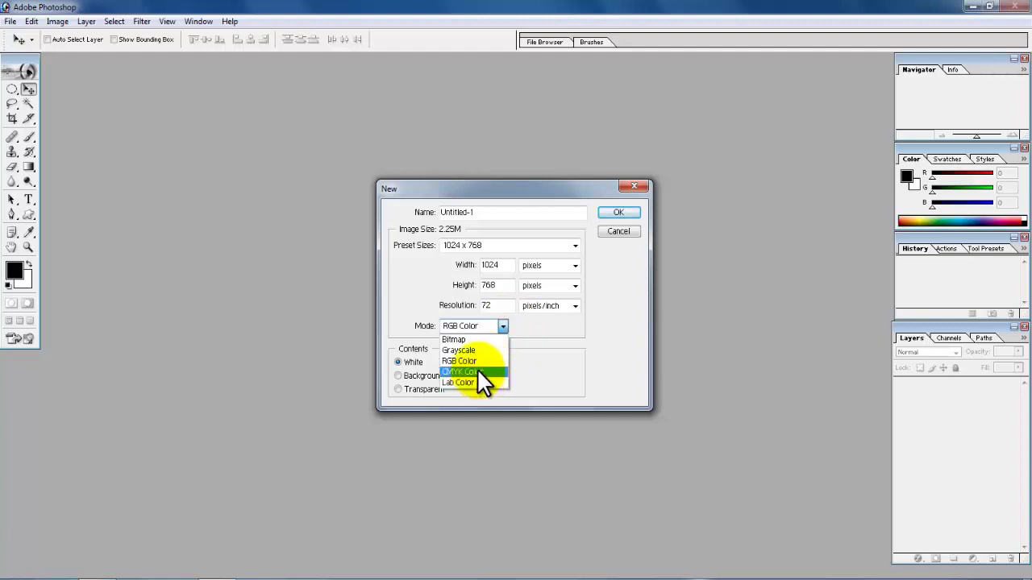
pyautogui.click(539, 342)
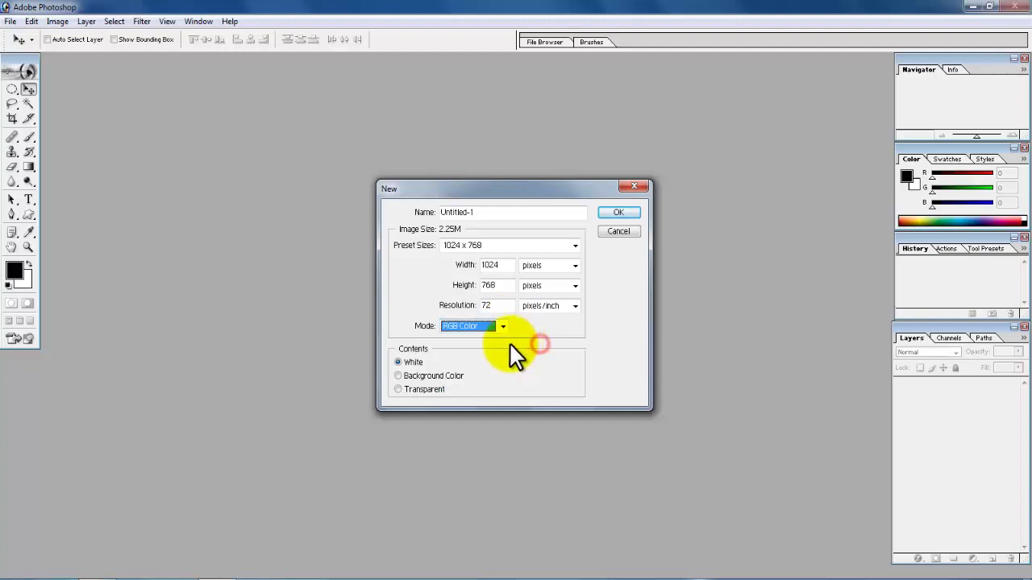
pyautogui.click(417, 377)
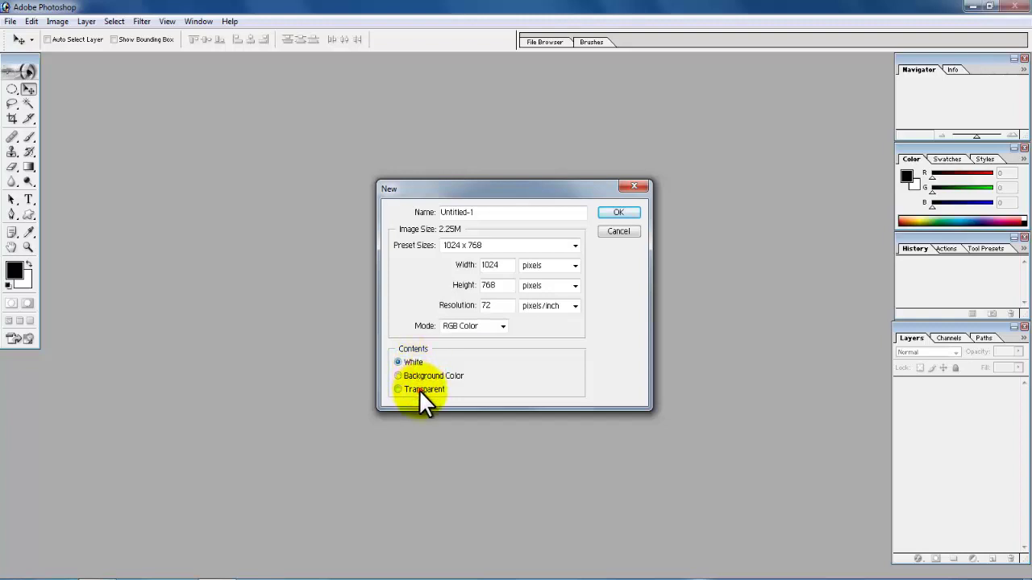
pyautogui.click(419, 389)
pyautogui.click(616, 213)
# Step: Centre the Untitled-1 window in the workspace, briefly maximizing and restoring it
pyautogui.moveTo(121, 65); pyautogui.dragTo(453, 139)
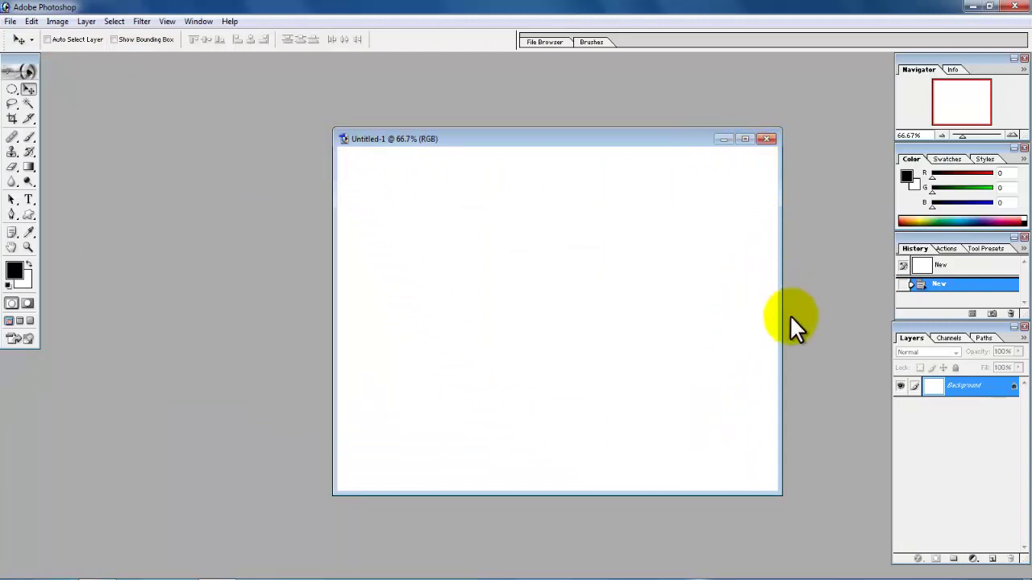
pyautogui.click(971, 397)
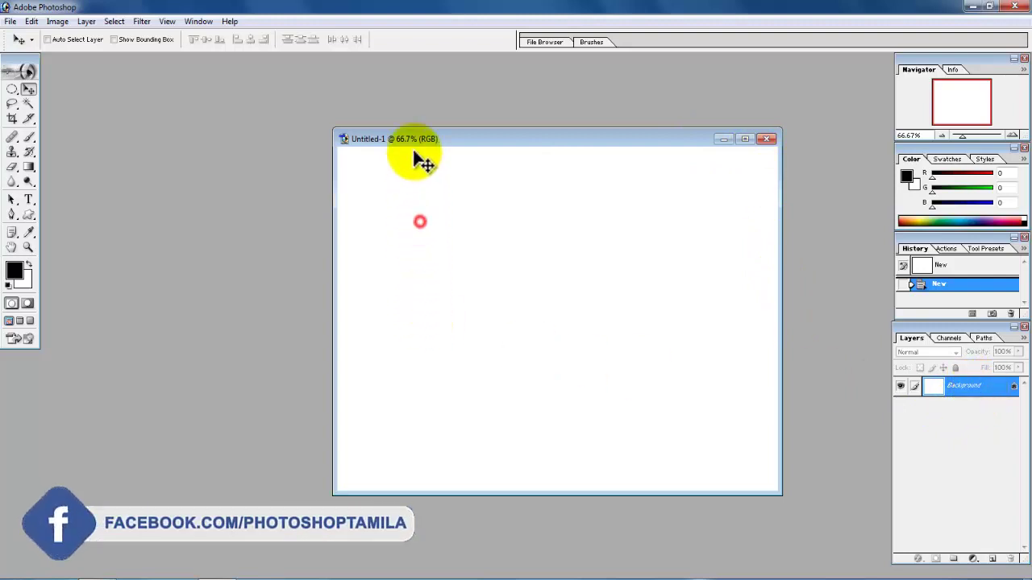
pyautogui.moveTo(478, 139); pyautogui.dragTo(434, 134)
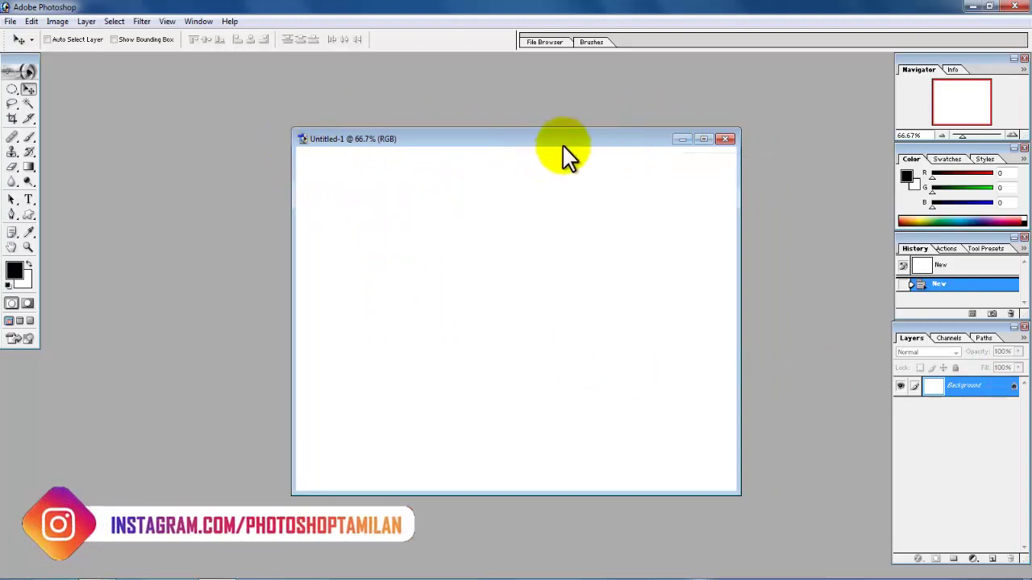
pyautogui.click(703, 140)
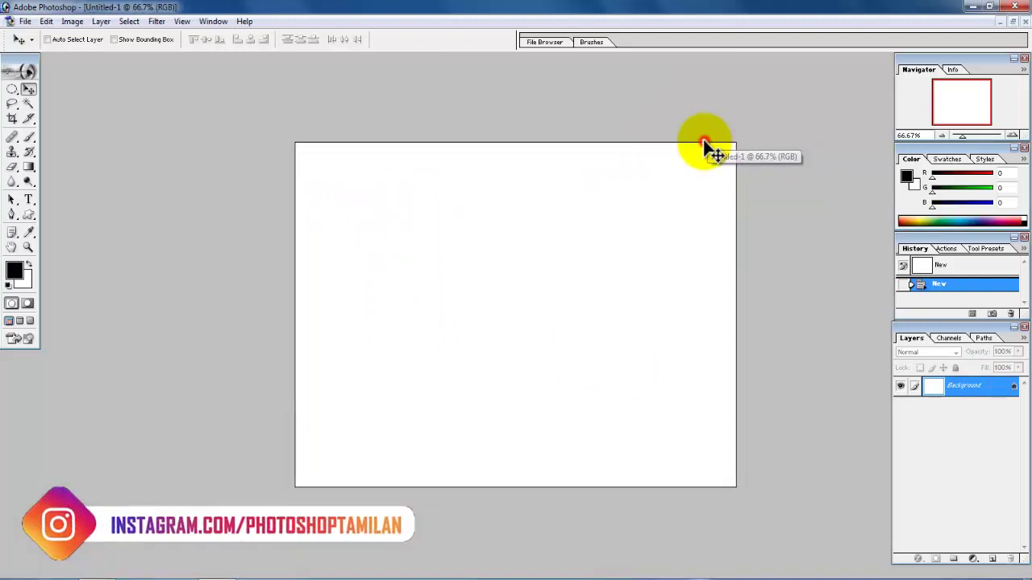
pyautogui.click(1013, 22)
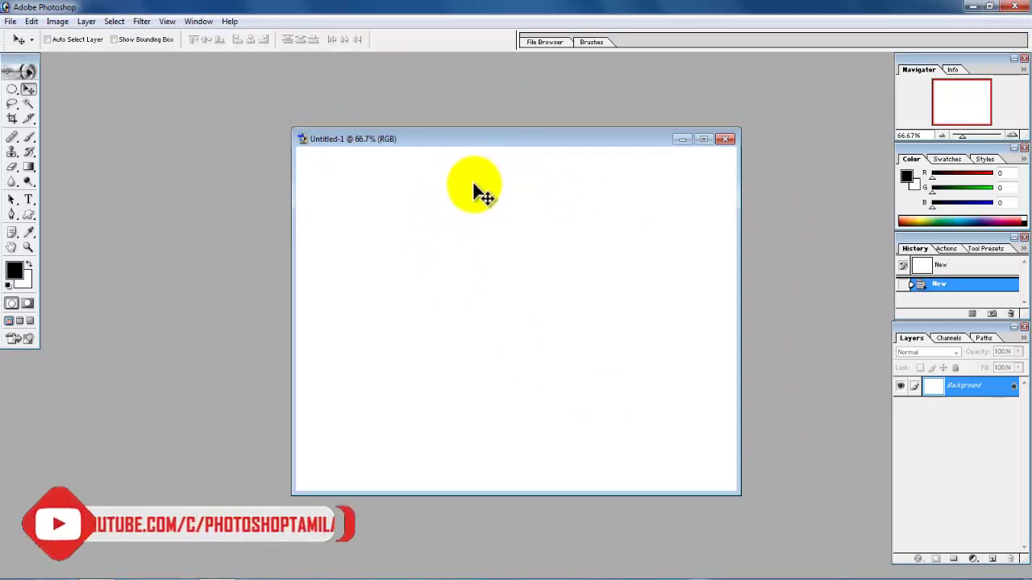
pyautogui.click(9, 21)
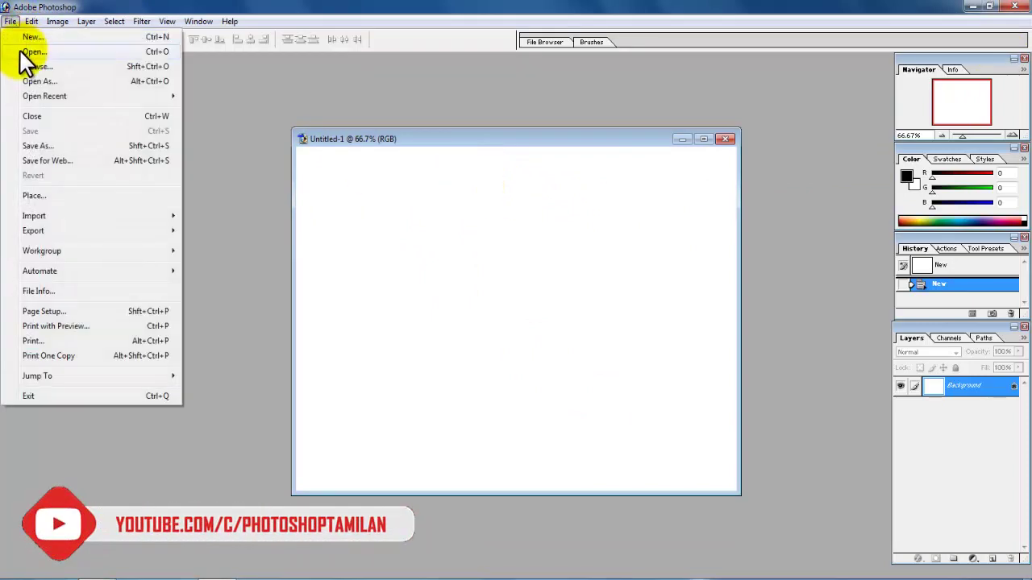
# Step: Open the baby, dog and kitty photos together
pyautogui.click(21, 52)
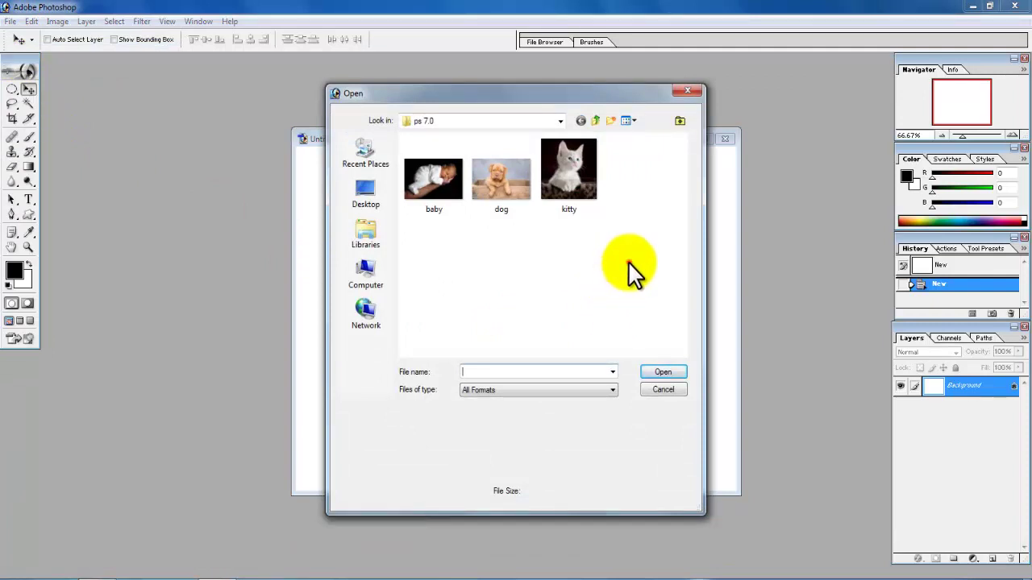
pyautogui.moveTo(627, 262); pyautogui.dragTo(408, 191)
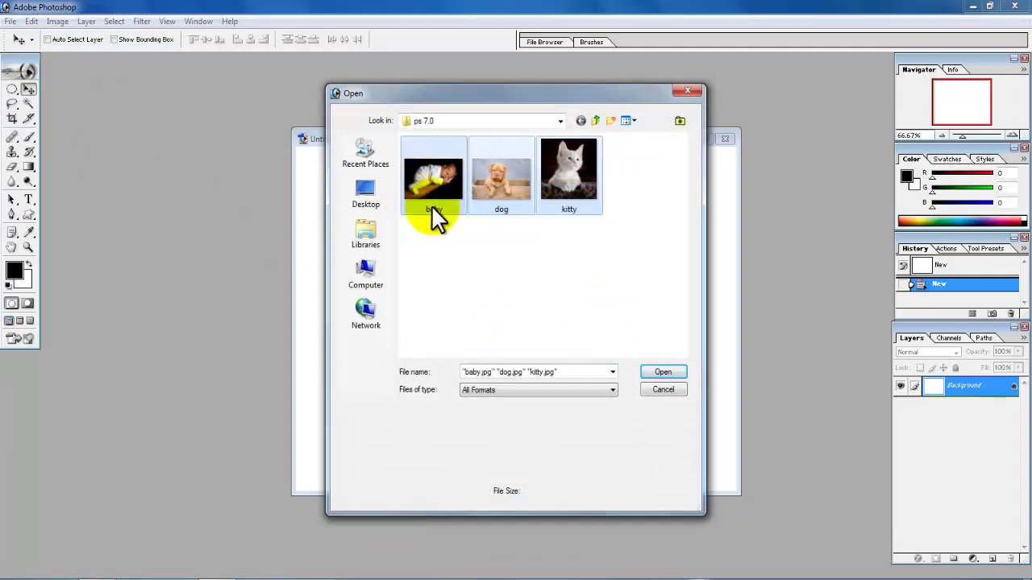
pyautogui.click(666, 373)
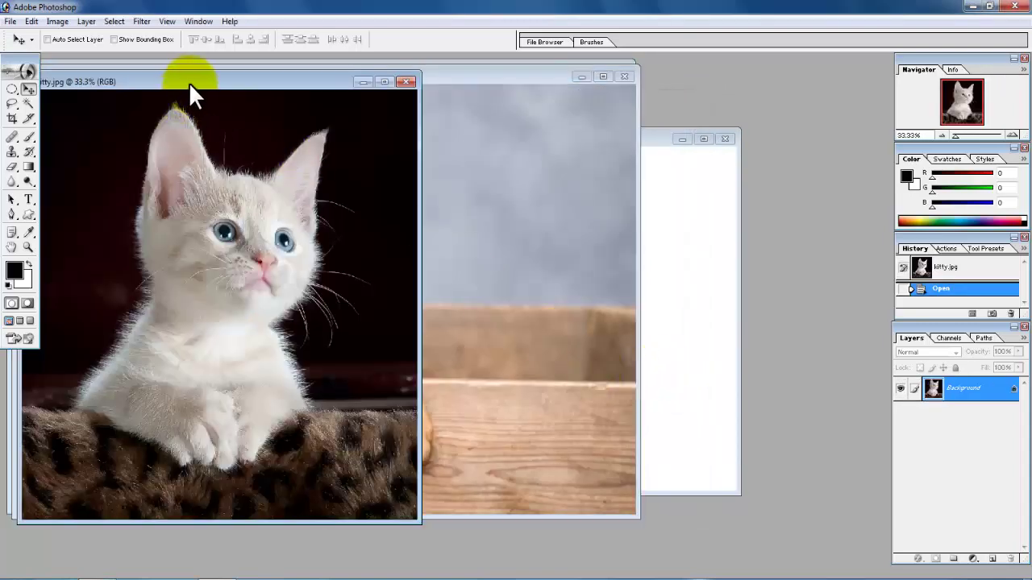
# Step: Arrange the kitty, dog, baby and Untitled-1 windows so each is reachable
pyautogui.moveTo(189, 83); pyautogui.dragTo(352, 102)
pyautogui.click(221, 71)
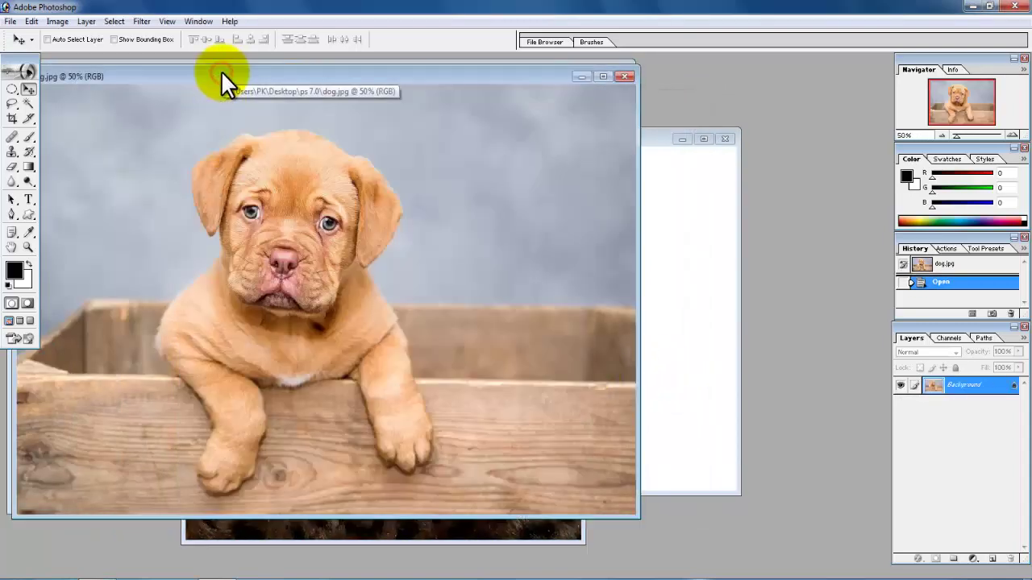
pyautogui.moveTo(221, 71); pyautogui.dragTo(537, 117)
pyautogui.click(100, 73)
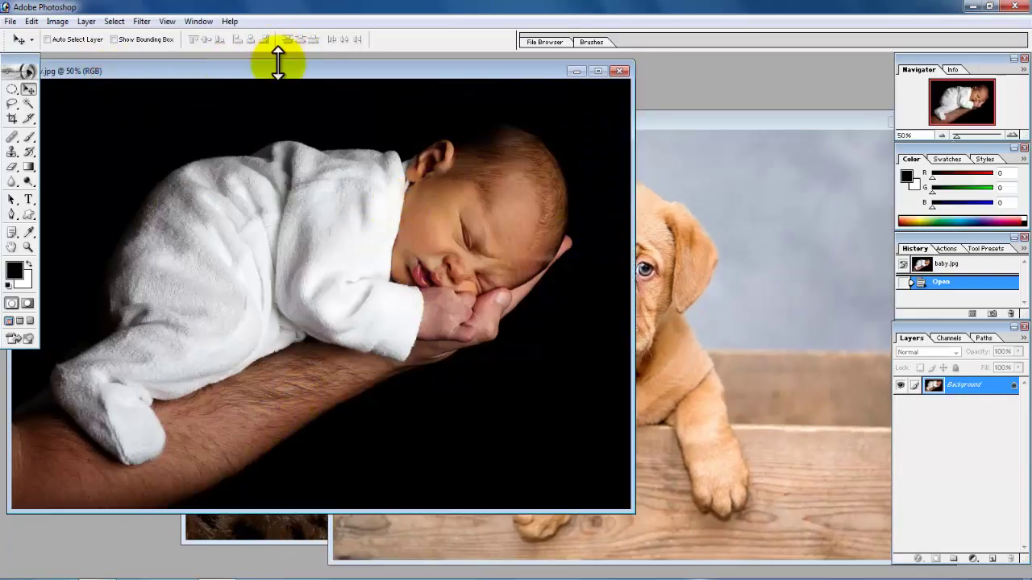
pyautogui.moveTo(279, 71); pyautogui.dragTo(278, 152)
pyautogui.click(423, 121)
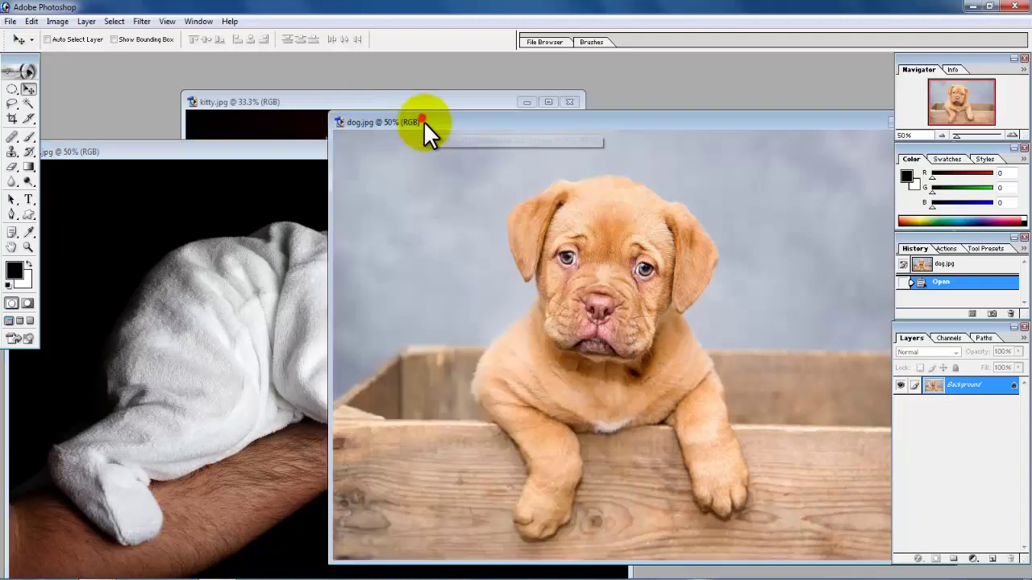
pyautogui.moveTo(546, 129); pyautogui.dragTo(466, 267)
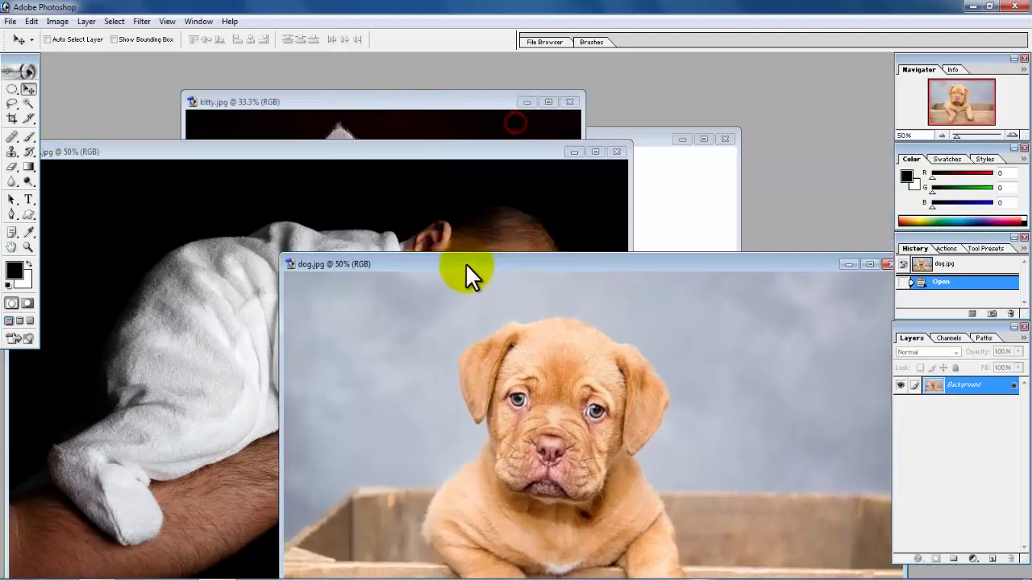
pyautogui.click(645, 133)
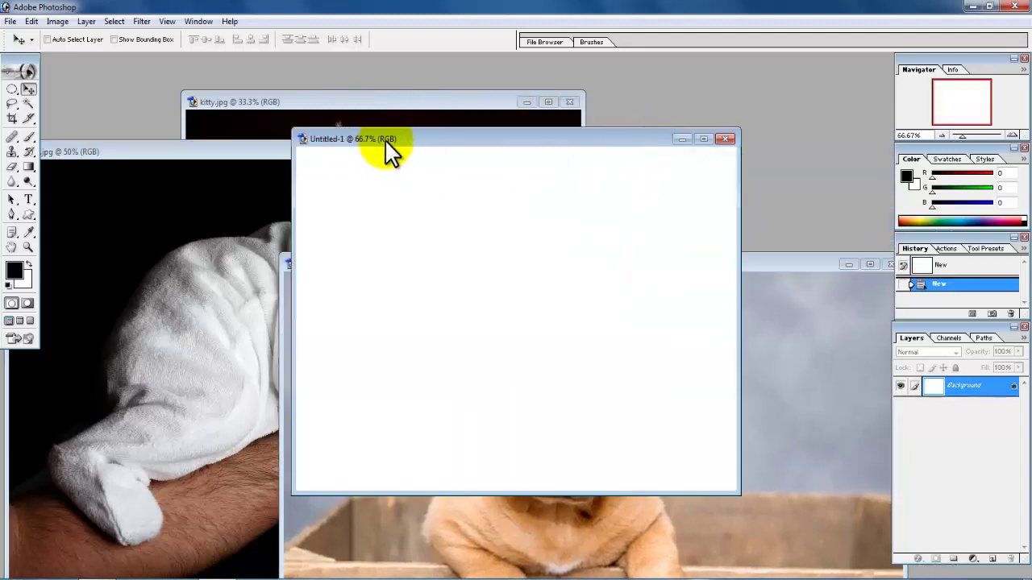
pyautogui.moveTo(385, 139)
pyautogui.mouseDown()
pyautogui.moveTo(522, 136)
pyautogui.moveTo(505, 135)
pyautogui.mouseUp()
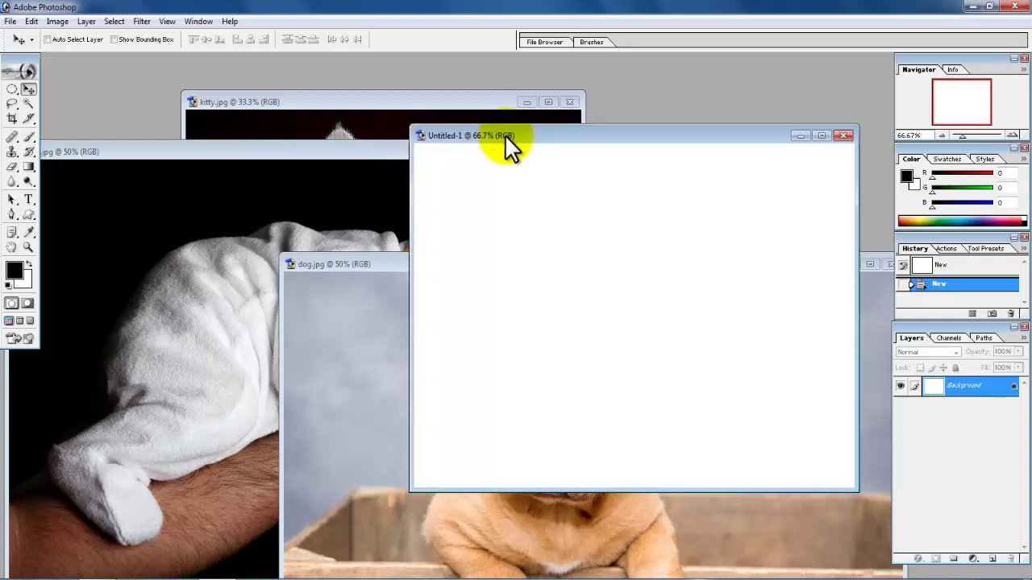
pyautogui.click(168, 232)
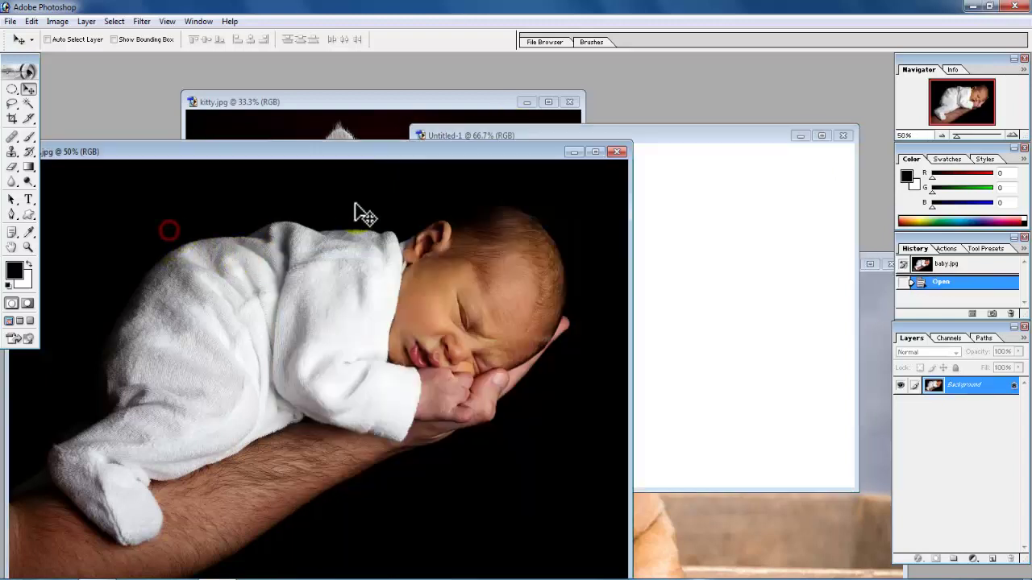
# Step: Drag the baby photo into Untitled-1 as Layer 1, lower it, and shift the window left
pyautogui.click(449, 287)
pyautogui.moveTo(371, 161); pyautogui.dragTo(265, 147)
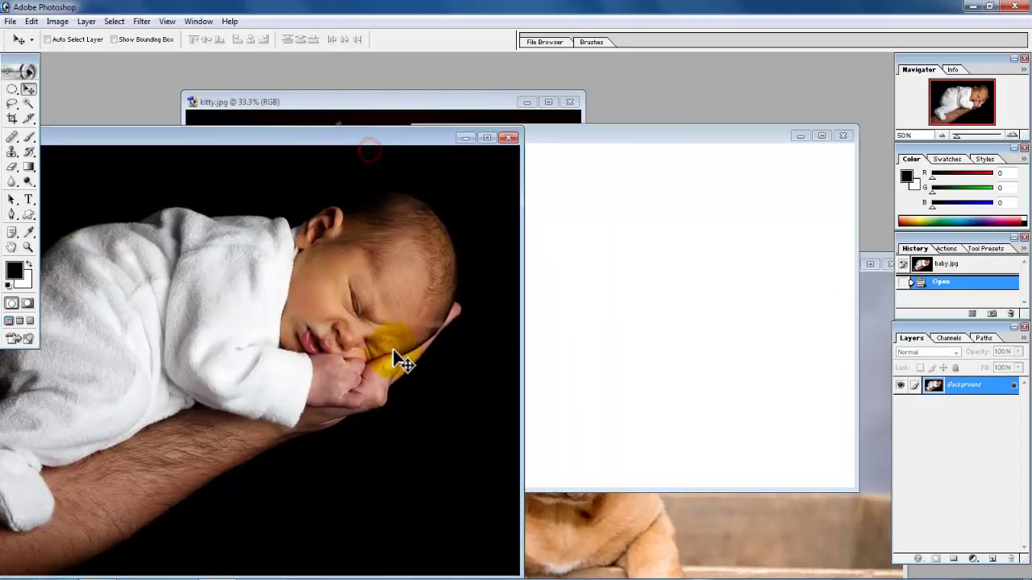
pyautogui.moveTo(387, 320); pyautogui.dragTo(649, 292)
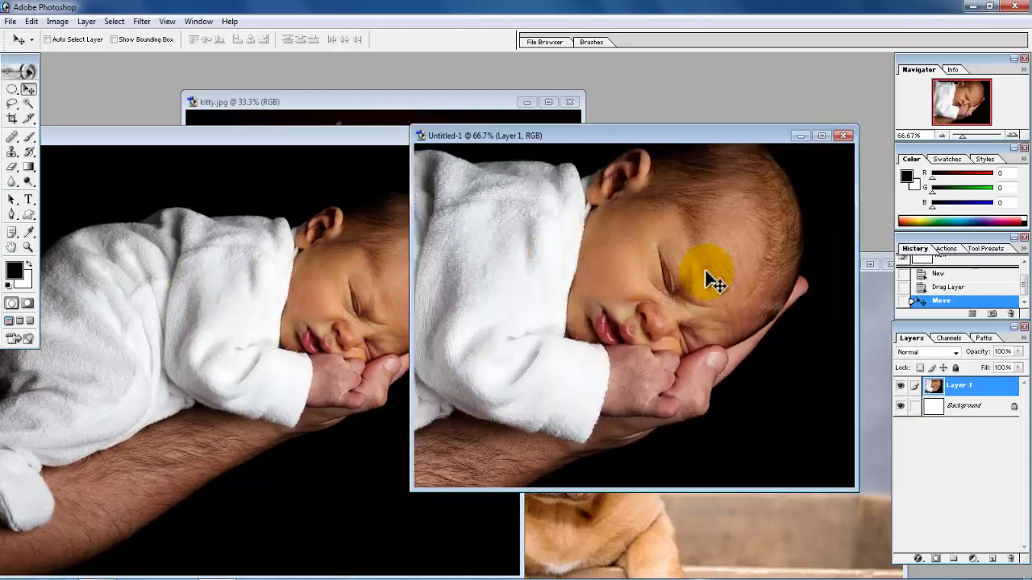
pyautogui.moveTo(719, 240); pyautogui.dragTo(698, 319)
pyautogui.moveTo(760, 256)
pyautogui.mouseDown()
pyautogui.moveTo(707, 284)
pyautogui.moveTo(737, 258)
pyautogui.mouseUp()
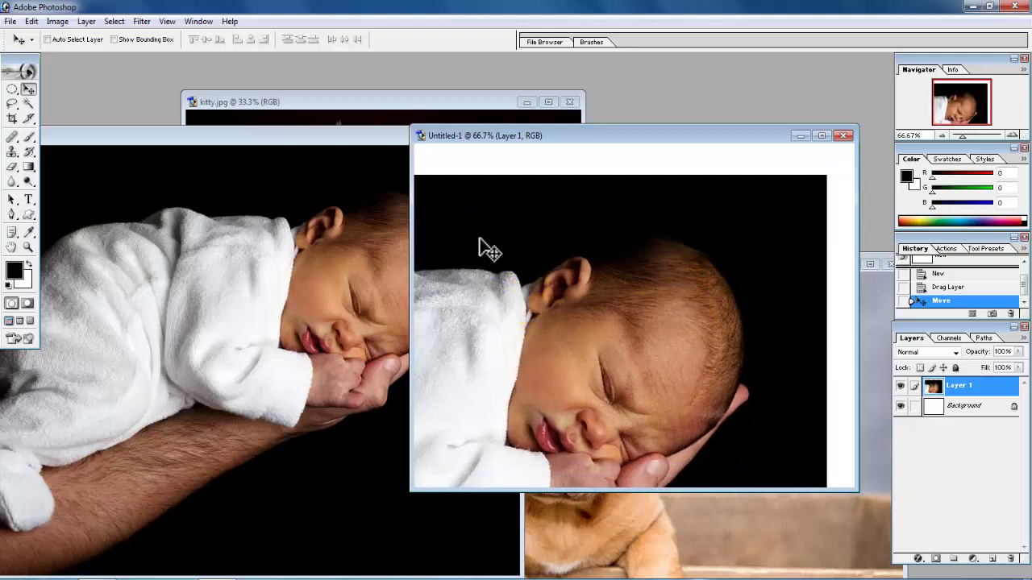
pyautogui.moveTo(531, 133); pyautogui.dragTo(407, 123)
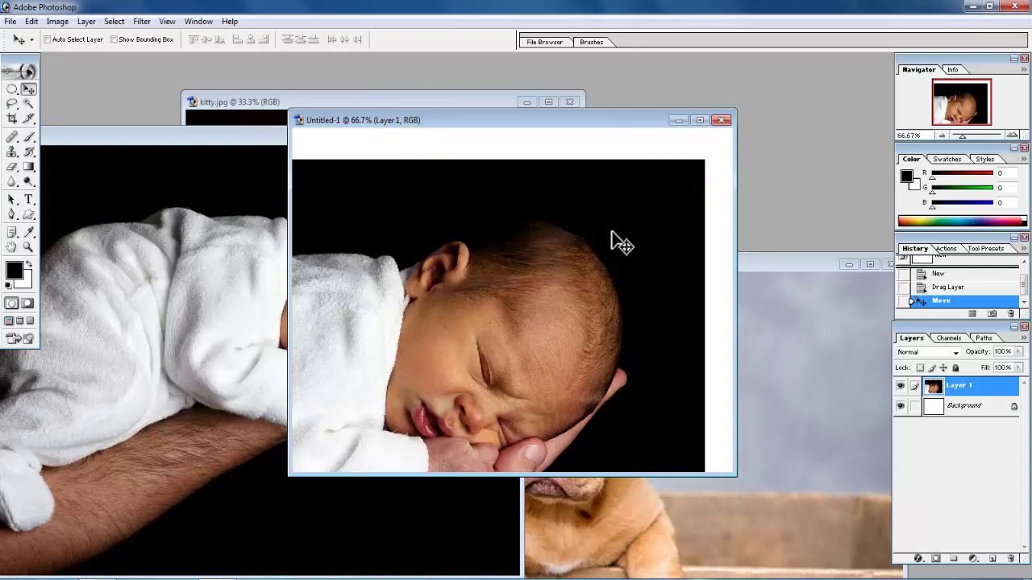
# Step: Scale the baby layer to about 31.7% by 28.3% and place it top-left
pyautogui.hotkey('ctrl', 't')
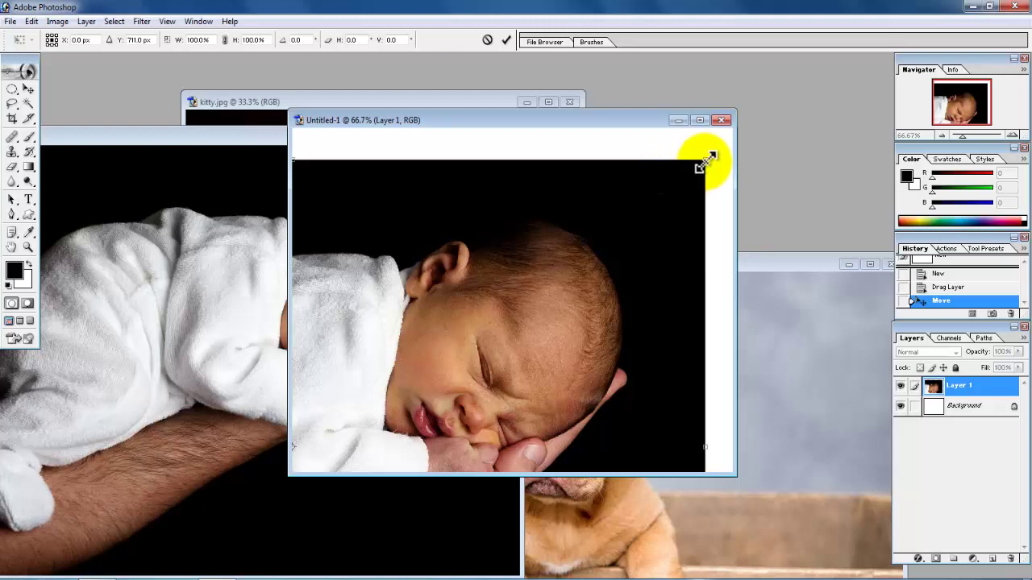
pyautogui.moveTo(705, 162)
pyautogui.mouseDown()
pyautogui.moveTo(428, 380)
pyautogui.moveTo(674, 190)
pyautogui.moveTo(655, 180)
pyautogui.mouseUp()
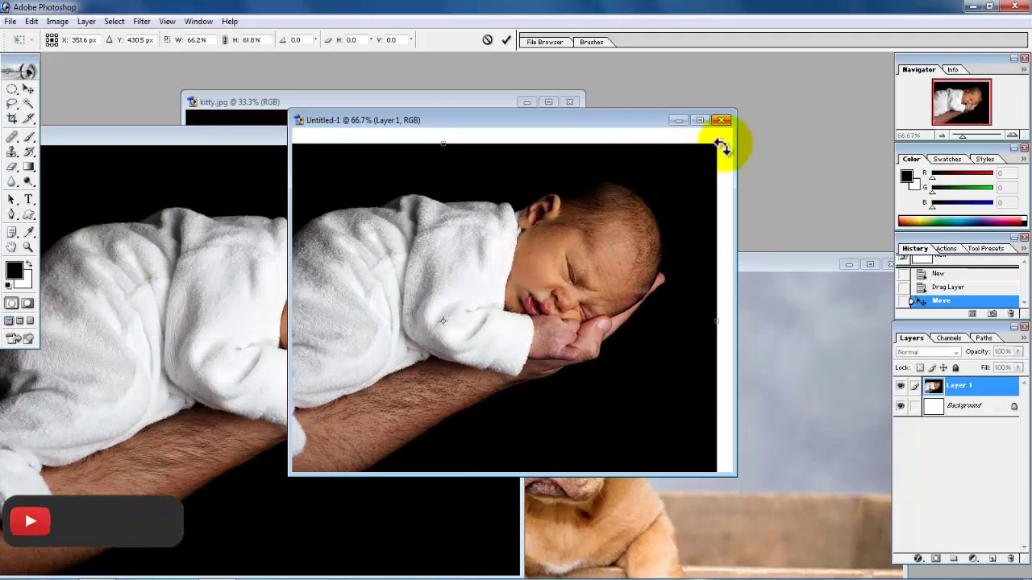
pyautogui.moveTo(714, 145); pyautogui.dragTo(653, 180)
pyautogui.moveTo(554, 260); pyautogui.dragTo(494, 305)
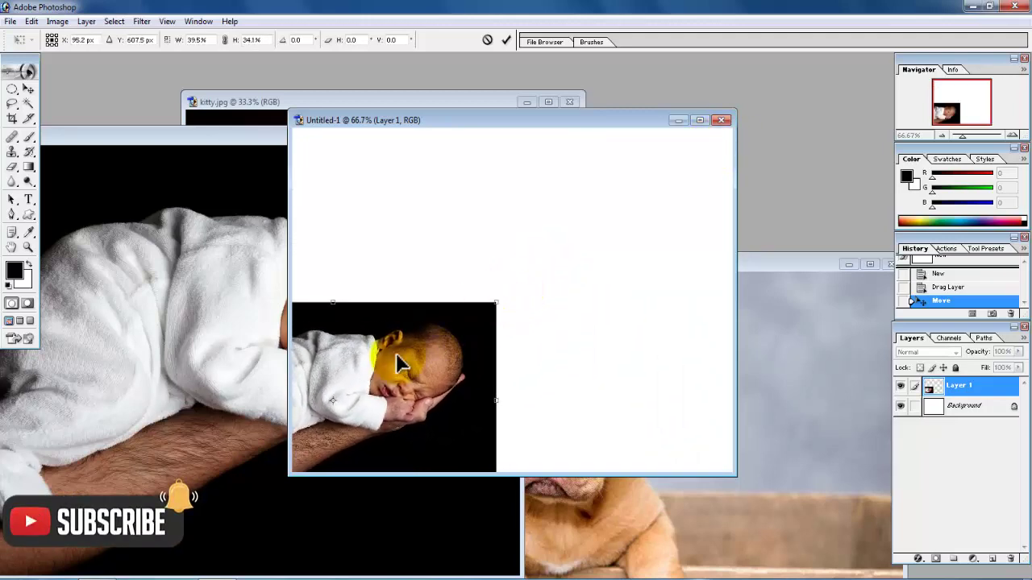
pyautogui.moveTo(389, 354)
pyautogui.mouseDown()
pyautogui.moveTo(535, 181)
pyautogui.moveTo(525, 184)
pyautogui.mouseUp()
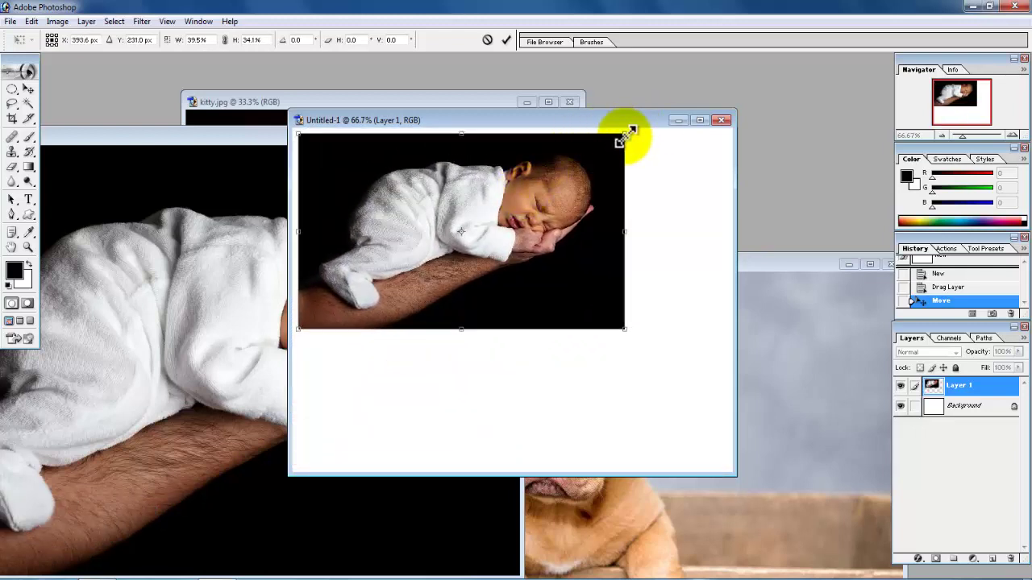
pyautogui.moveTo(626, 136); pyautogui.dragTo(563, 171)
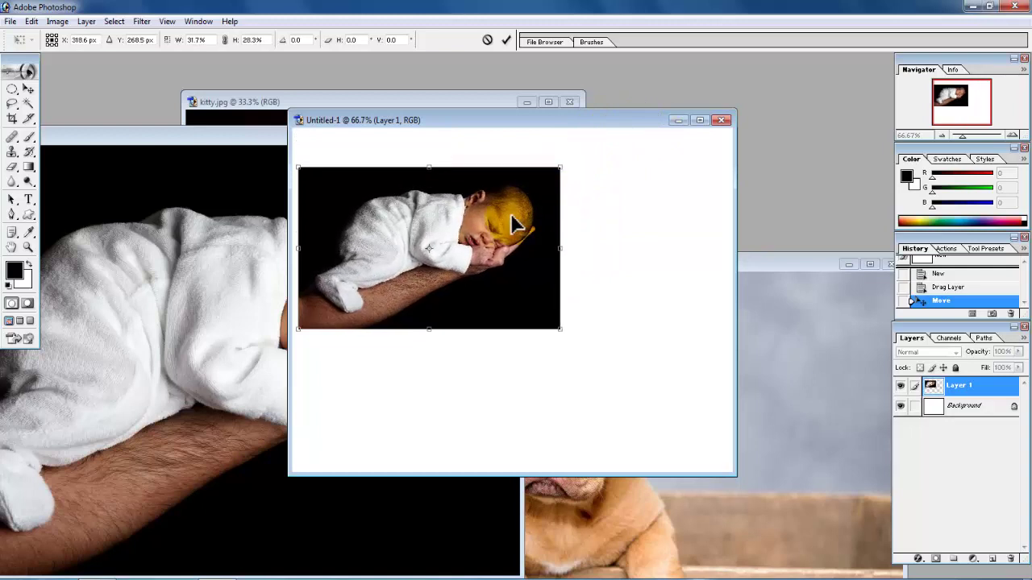
pyautogui.press('Return')
pyautogui.rightClick(473, 240)
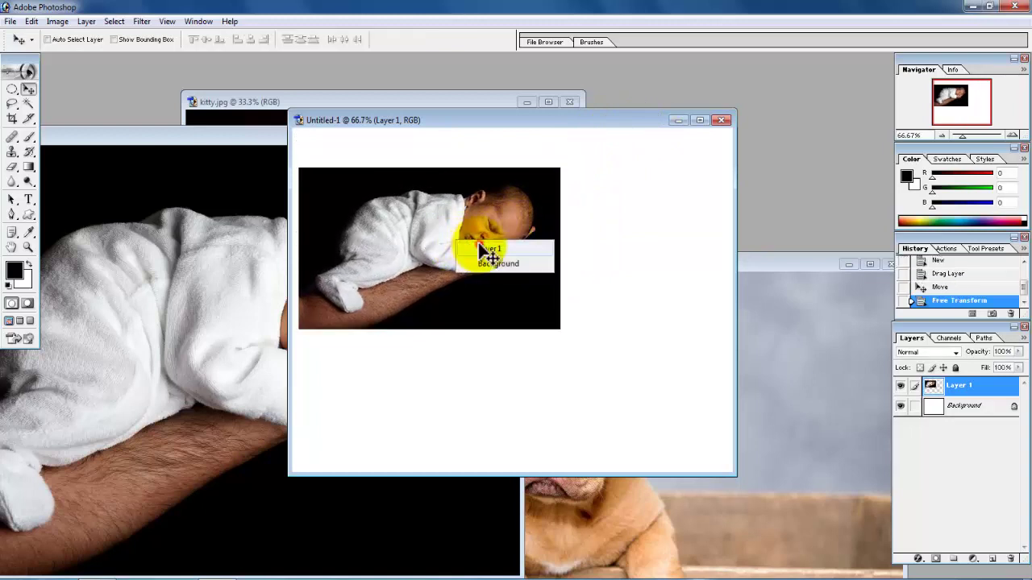
pyautogui.moveTo(429, 243); pyautogui.dragTo(429, 216)
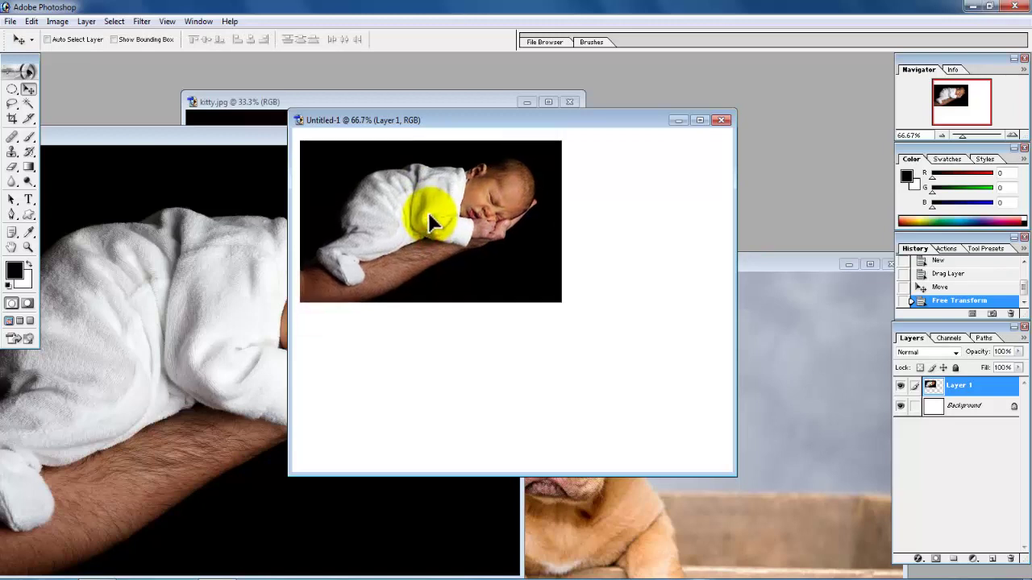
# Step: Drag the puppy photo into the collage as Layer 2 and move it left
pyautogui.click(803, 479)
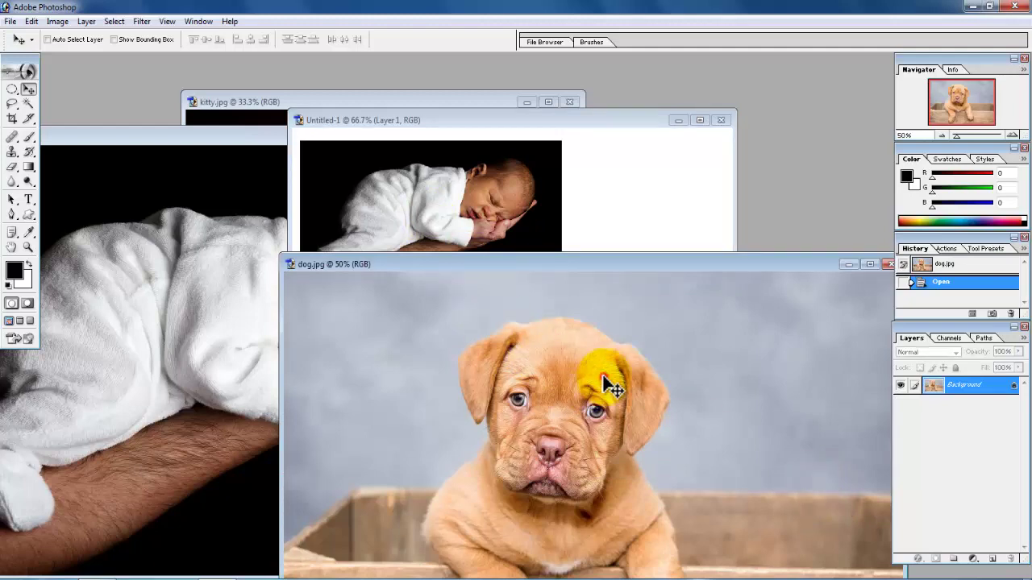
pyautogui.moveTo(605, 378); pyautogui.dragTo(624, 223)
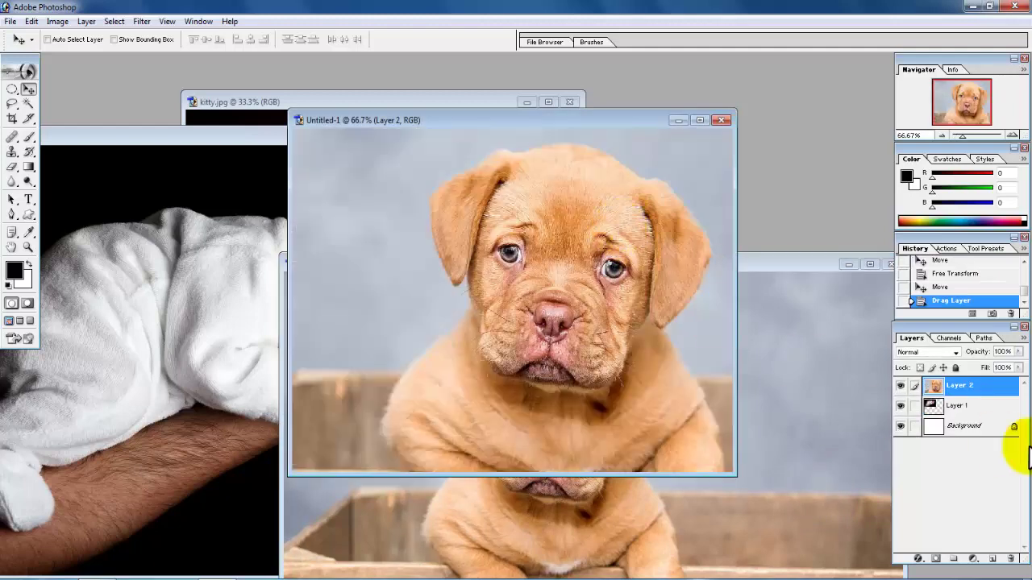
pyautogui.click(973, 412)
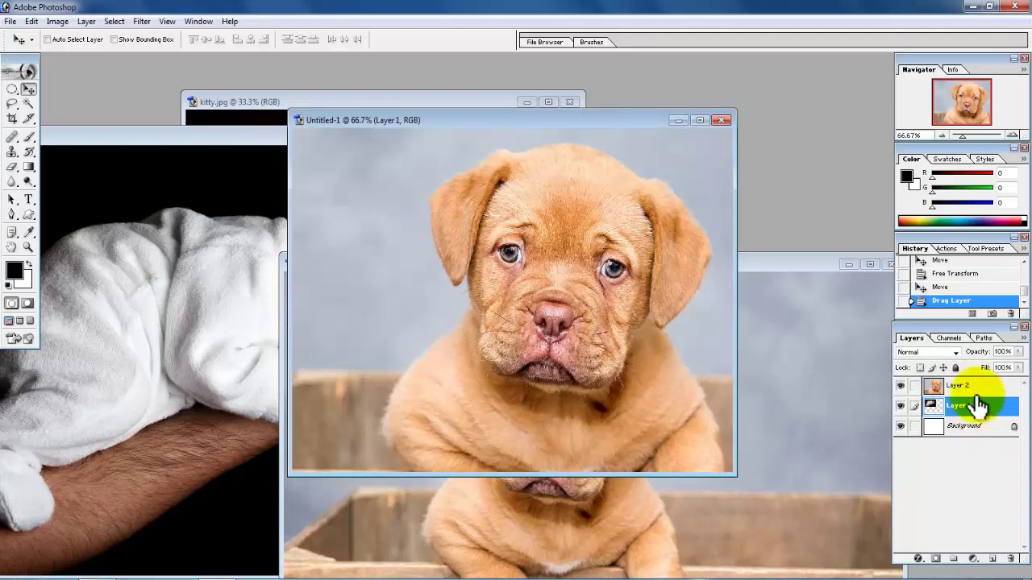
pyautogui.click(974, 387)
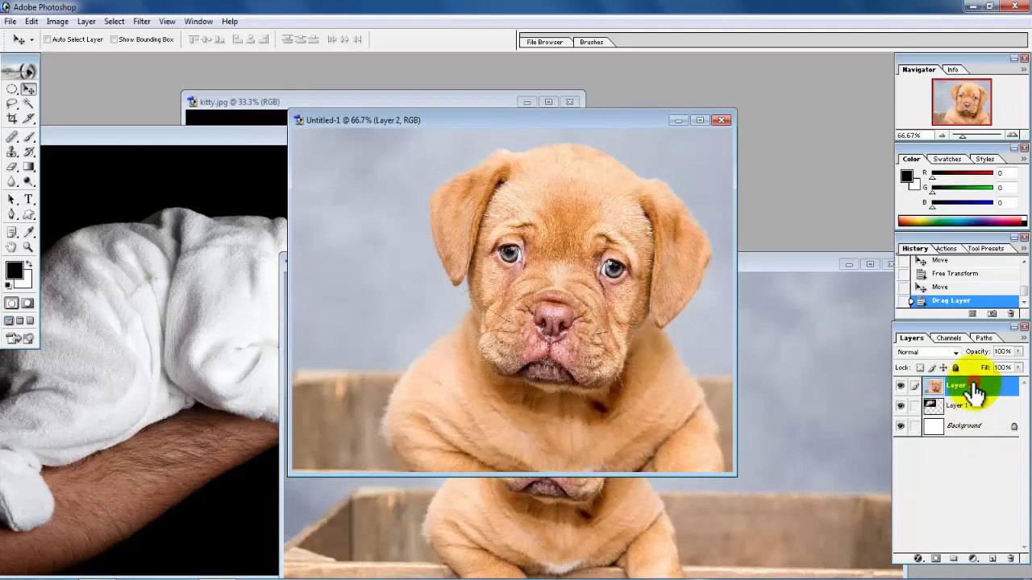
pyautogui.moveTo(587, 230); pyautogui.dragTo(544, 267)
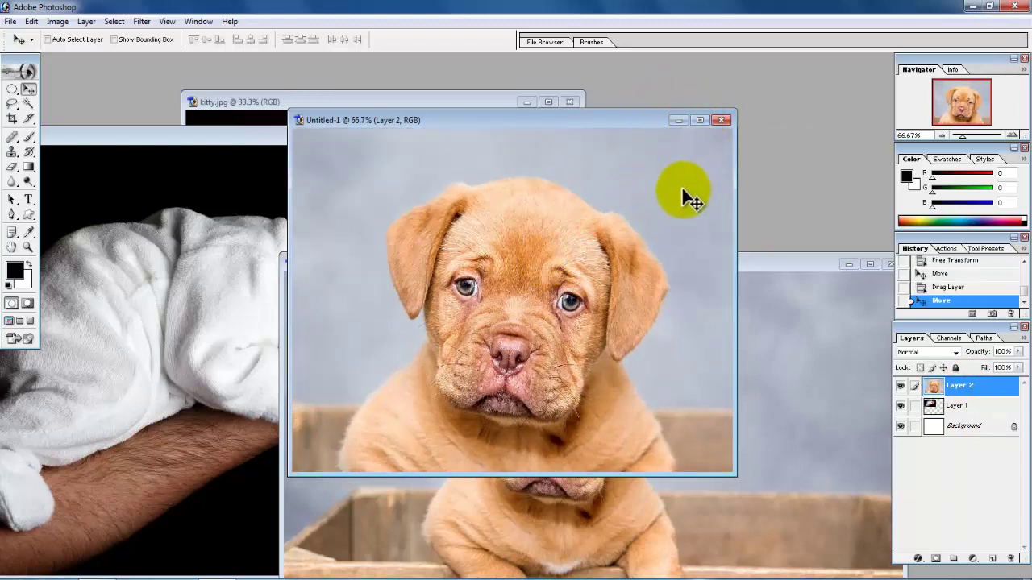
pyautogui.moveTo(681, 185)
pyautogui.mouseDown()
pyautogui.moveTo(475, 214)
pyautogui.moveTo(484, 217)
pyautogui.mouseUp()
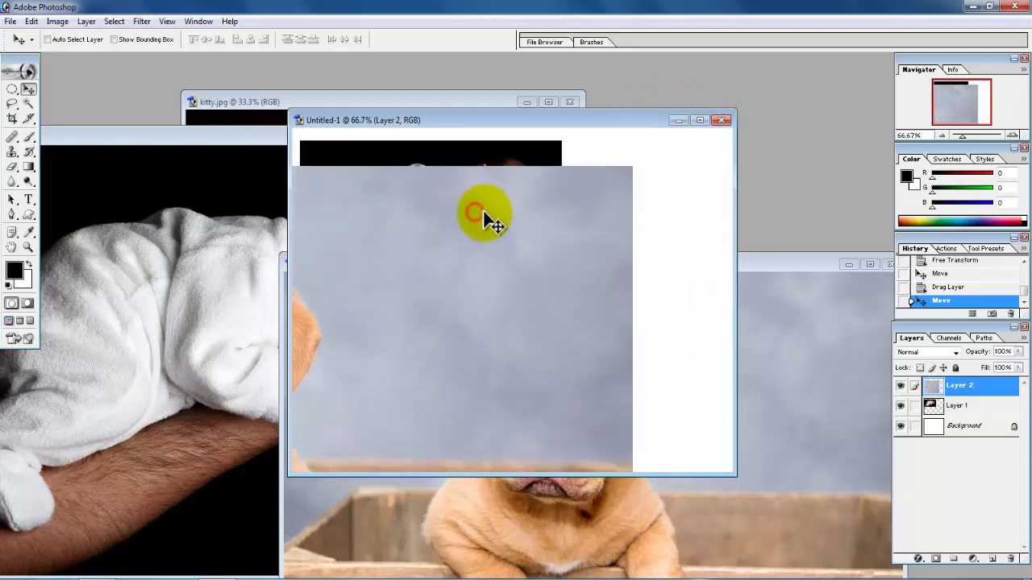
# Step: Scale the puppy to about 25.7% by 27.6% and position it below the baby
pyautogui.hotkey('ctrl', 't')
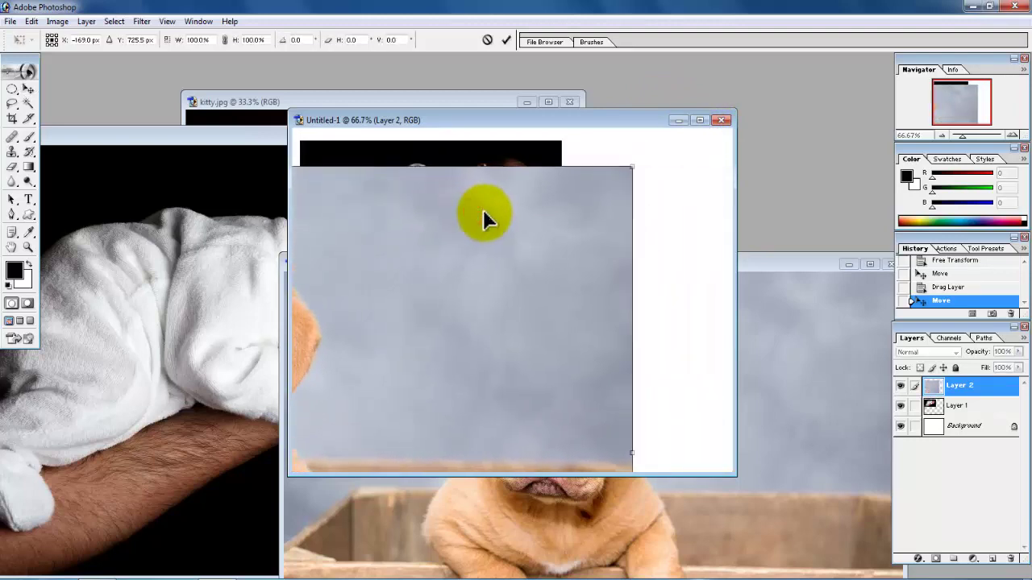
pyautogui.moveTo(632, 167); pyautogui.dragTo(422, 312)
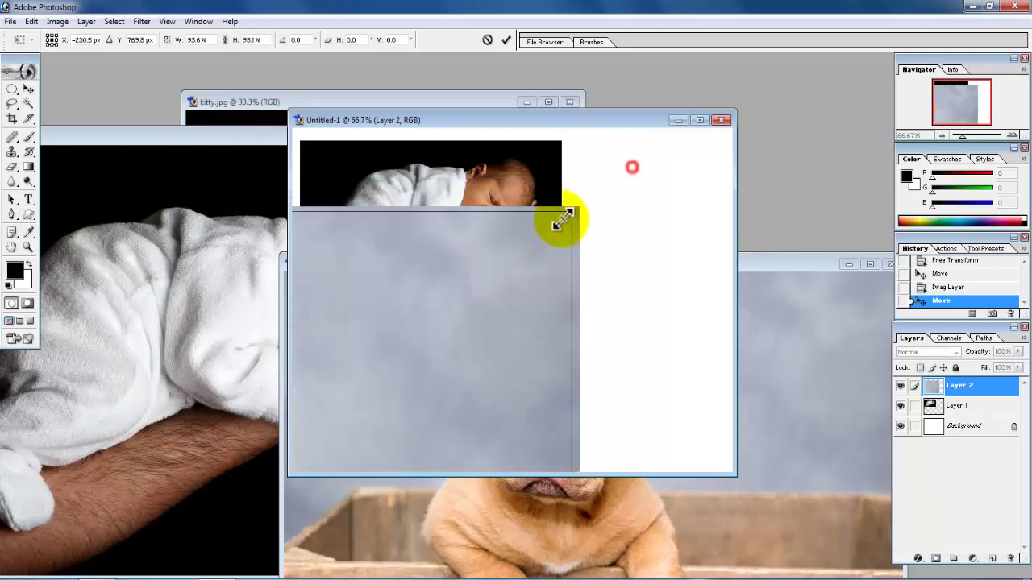
pyautogui.moveTo(347, 349)
pyautogui.mouseDown()
pyautogui.moveTo(678, 169)
pyautogui.moveTo(416, 325)
pyautogui.mouseUp()
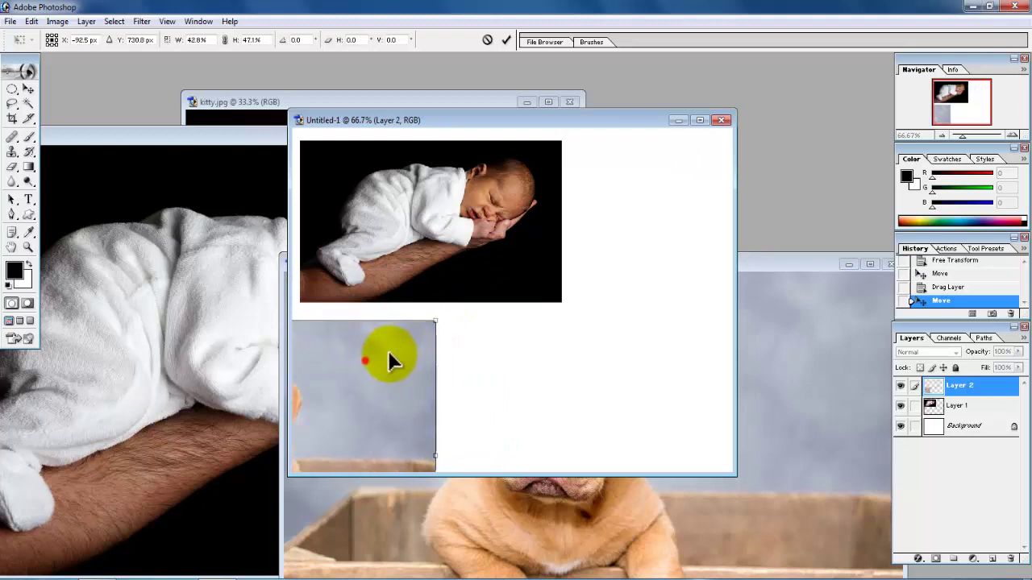
pyautogui.moveTo(366, 360); pyautogui.dragTo(603, 230)
pyautogui.moveTo(664, 190); pyautogui.dragTo(522, 303)
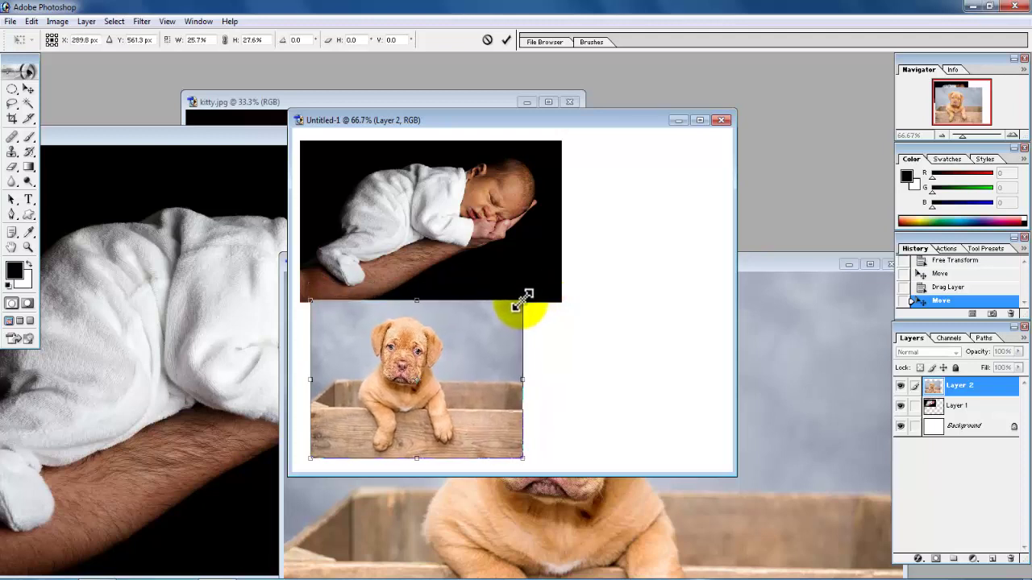
pyautogui.moveTo(484, 345); pyautogui.dragTo(475, 347)
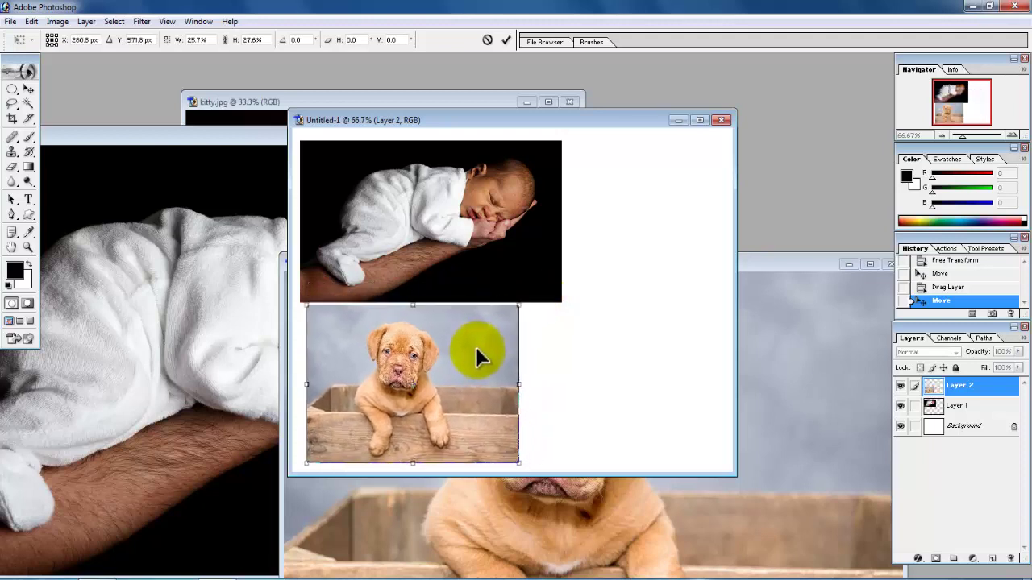
pyautogui.press('Return')
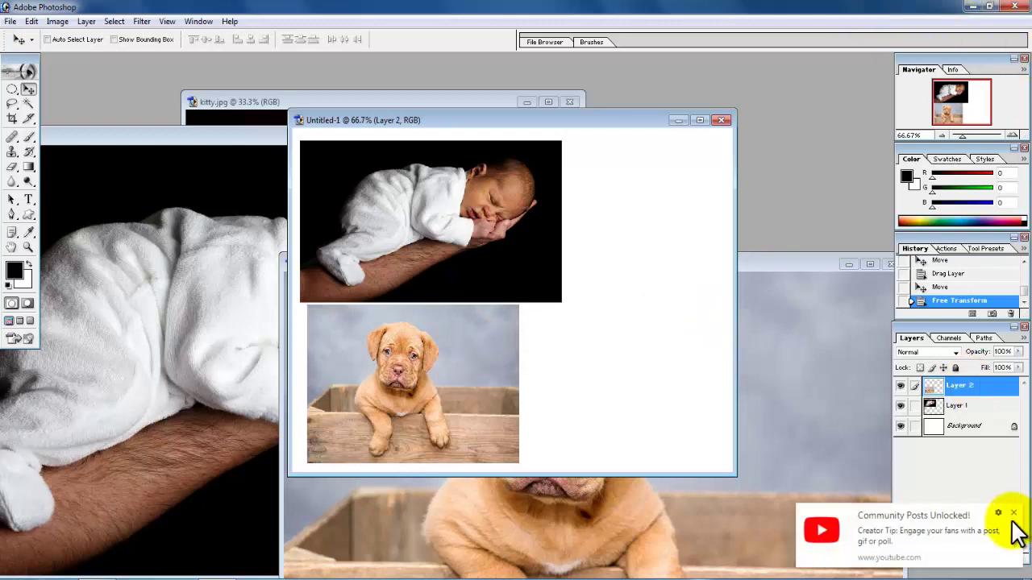
pyautogui.click(1012, 514)
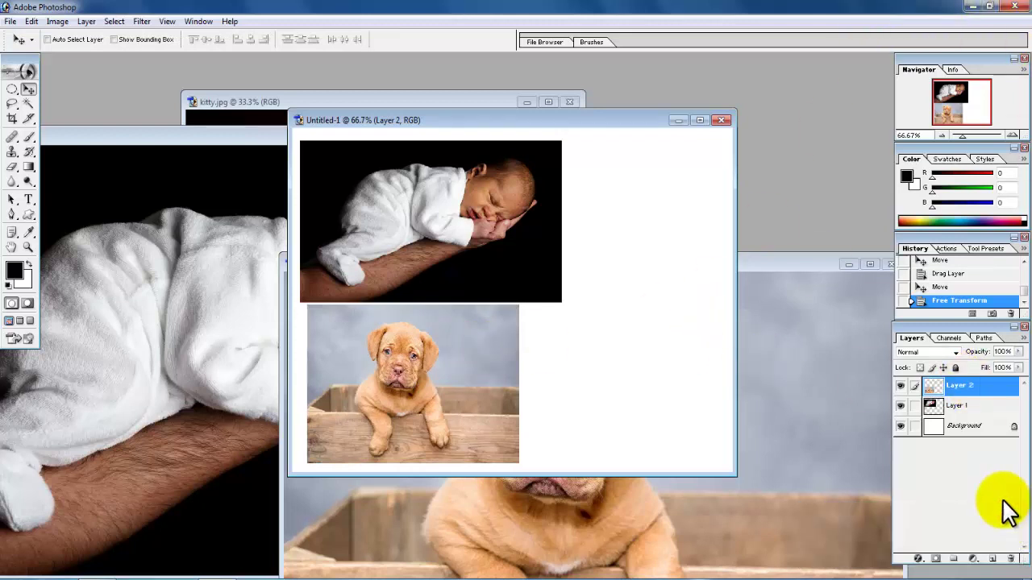
pyautogui.rightClick(403, 350)
pyautogui.click(428, 357)
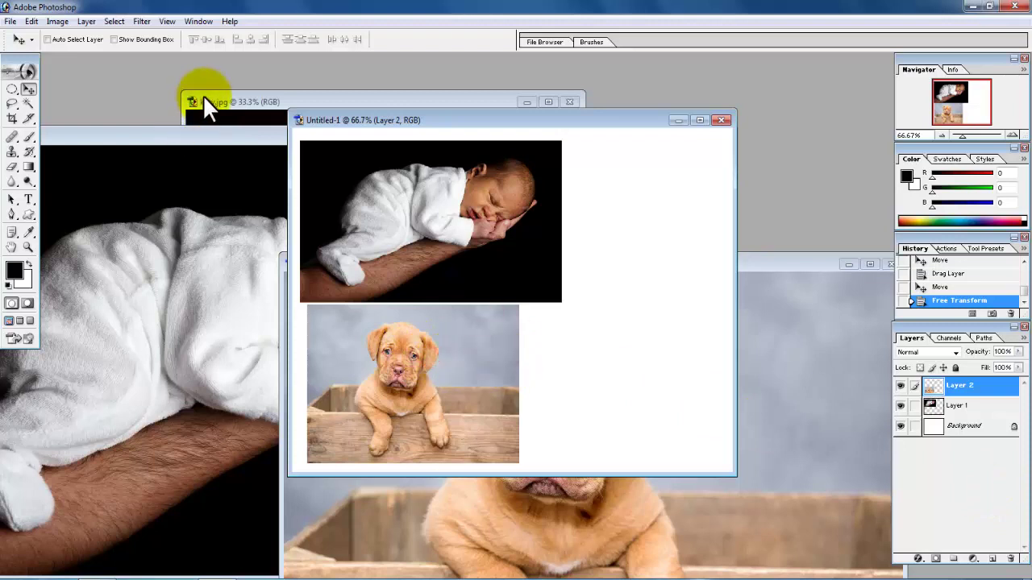
# Step: Drag the kitten photo into the collage as Layer 3
pyautogui.click(208, 103)
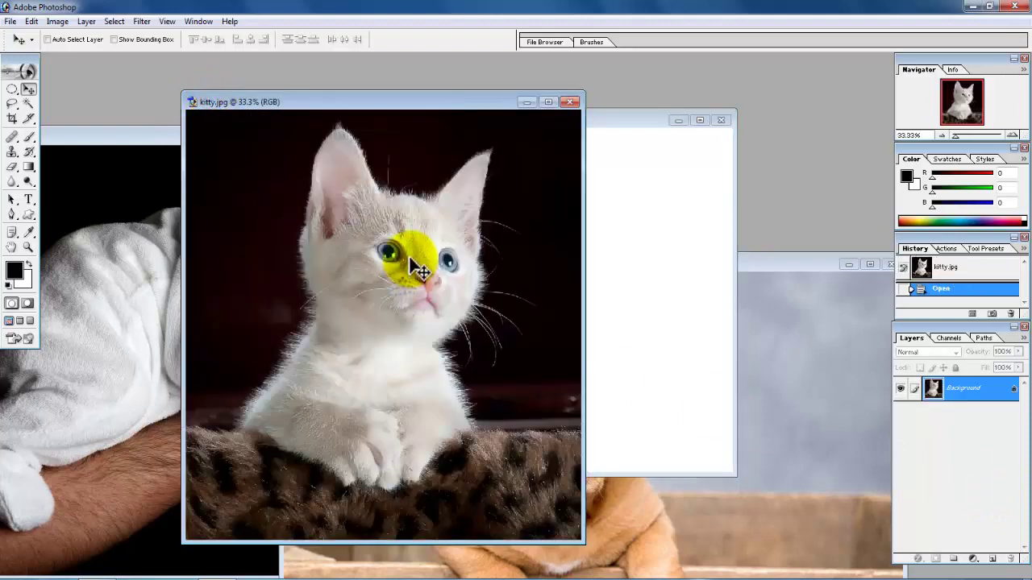
pyautogui.moveTo(416, 266)
pyautogui.mouseDown()
pyautogui.moveTo(659, 262)
pyautogui.moveTo(612, 308)
pyautogui.moveTo(530, 346)
pyautogui.mouseUp()
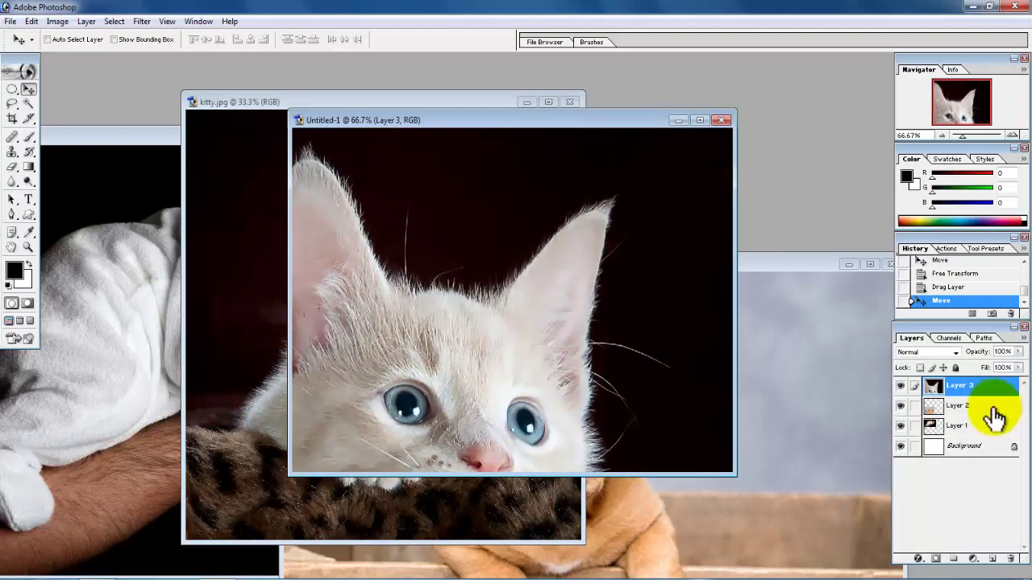
pyautogui.moveTo(628, 327); pyautogui.dragTo(617, 306)
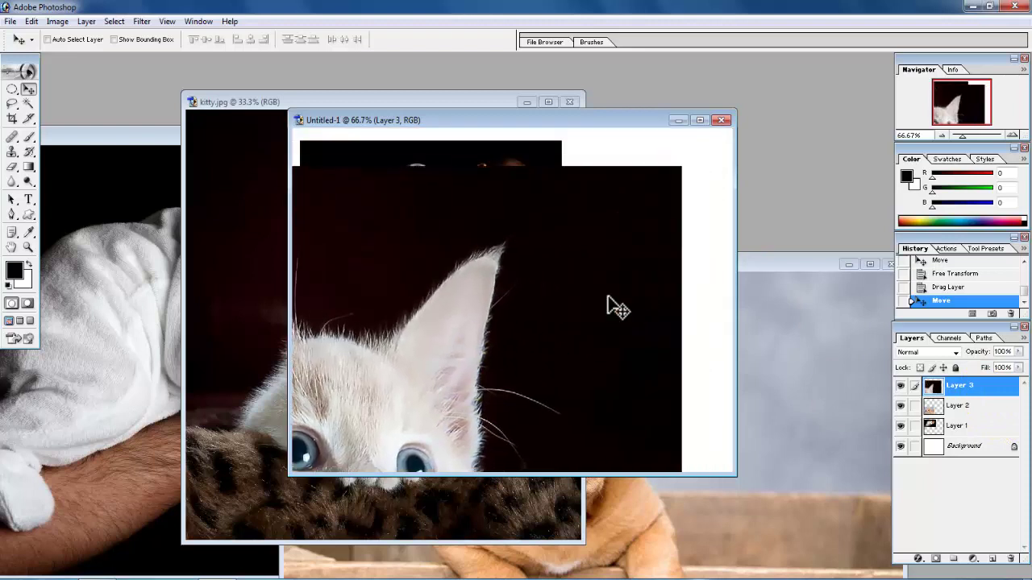
# Step: Scale the kitten to about 21.6% by 22.9% along the right edge, then select Layer 1
pyautogui.hotkey('ctrl', 't')
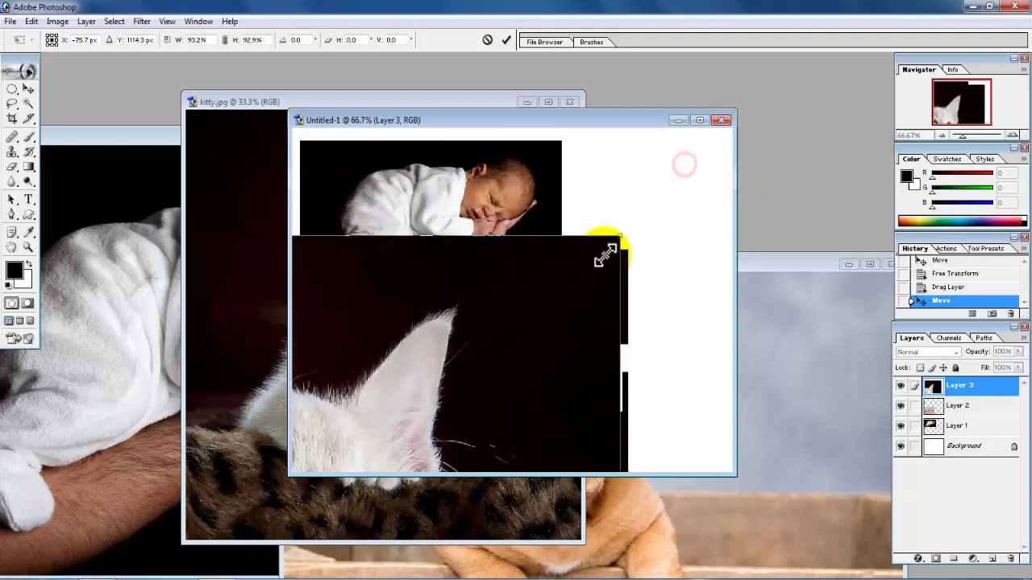
pyautogui.moveTo(683, 165); pyautogui.dragTo(506, 372)
pyautogui.moveTo(447, 416); pyautogui.dragTo(640, 202)
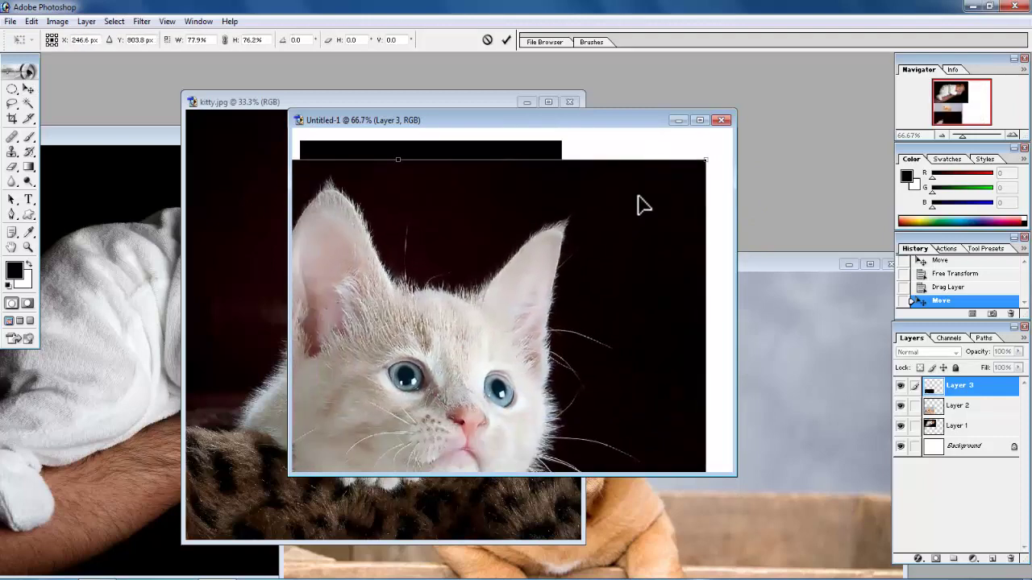
pyautogui.moveTo(706, 161); pyautogui.dragTo(529, 373)
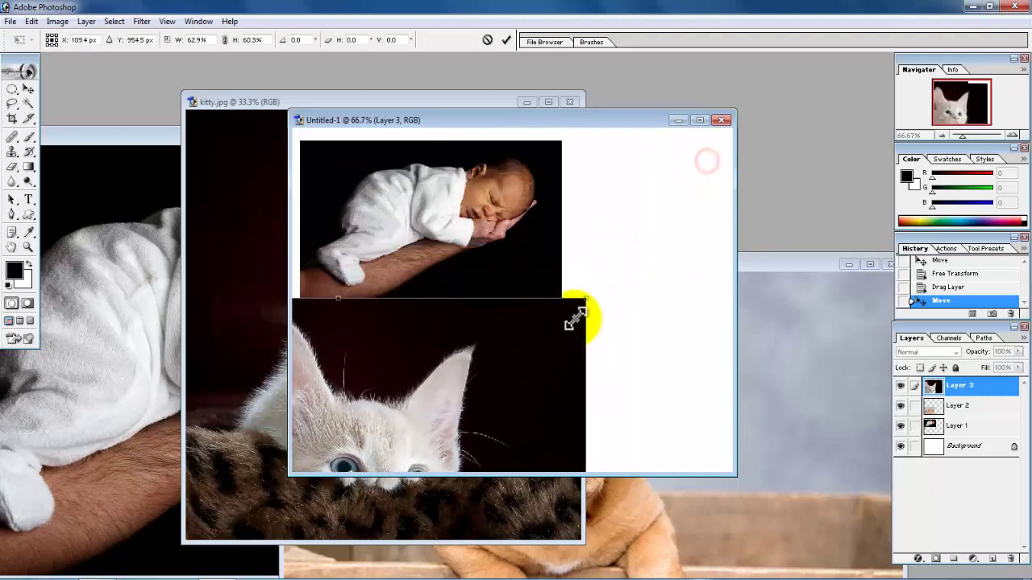
pyautogui.moveTo(479, 419)
pyautogui.mouseDown()
pyautogui.moveTo(708, 178)
pyautogui.moveTo(534, 309)
pyautogui.mouseUp()
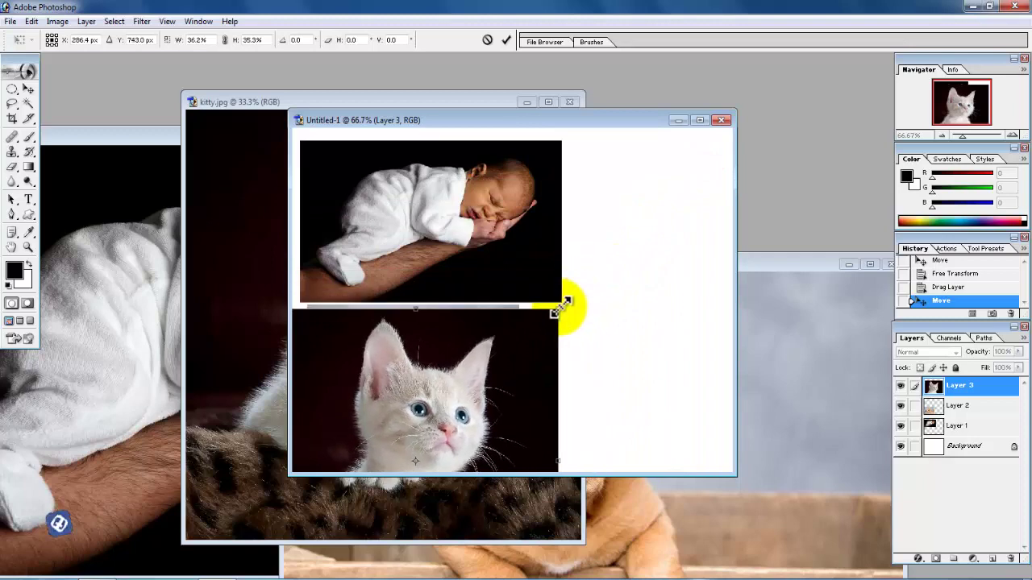
pyautogui.moveTo(533, 310); pyautogui.dragTo(565, 299)
pyautogui.moveTo(506, 369); pyautogui.dragTo(678, 219)
pyautogui.moveTo(720, 154); pyautogui.dragTo(655, 225)
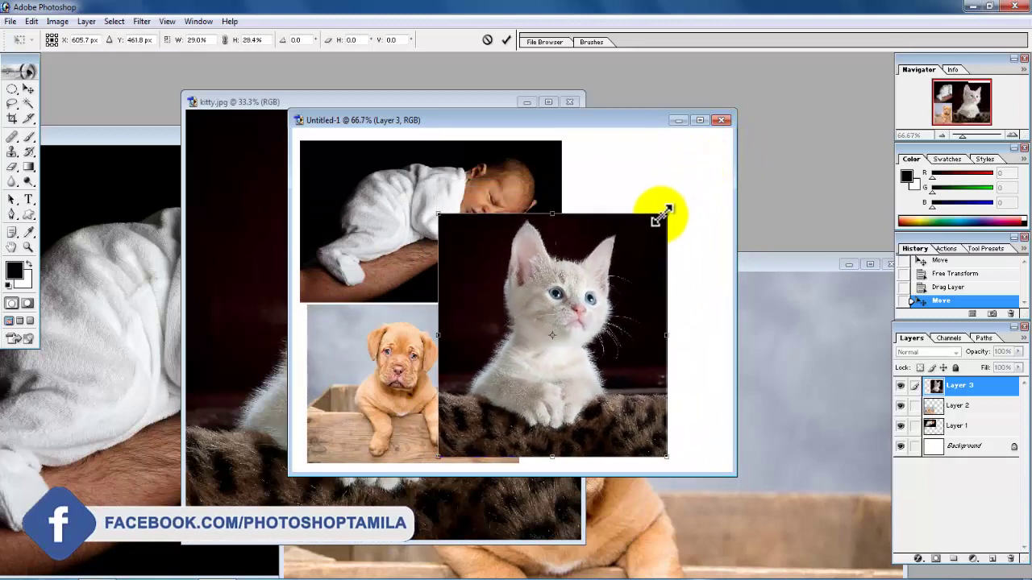
pyautogui.moveTo(581, 275); pyautogui.dragTo(657, 258)
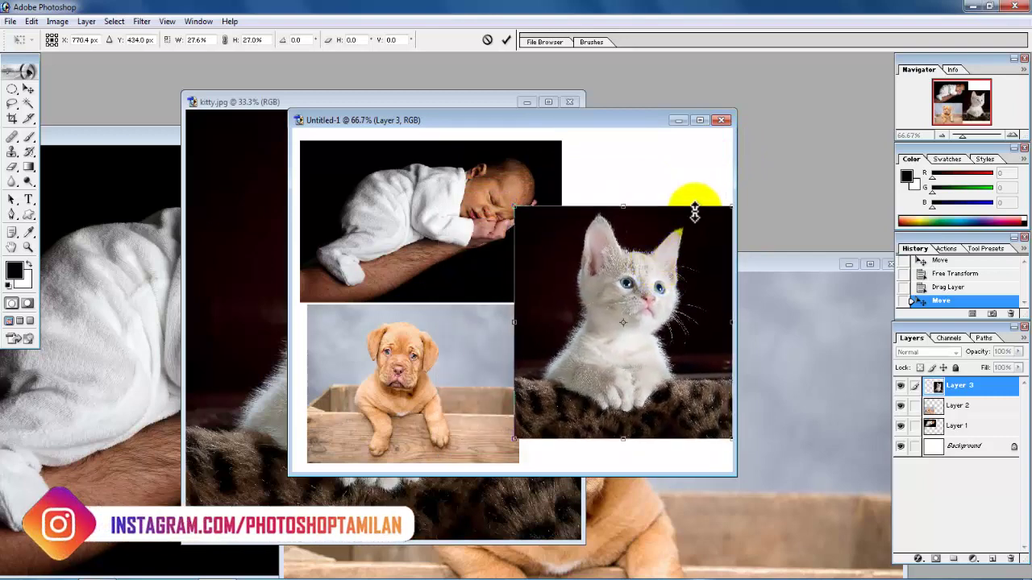
pyautogui.moveTo(511, 204); pyautogui.dragTo(556, 241)
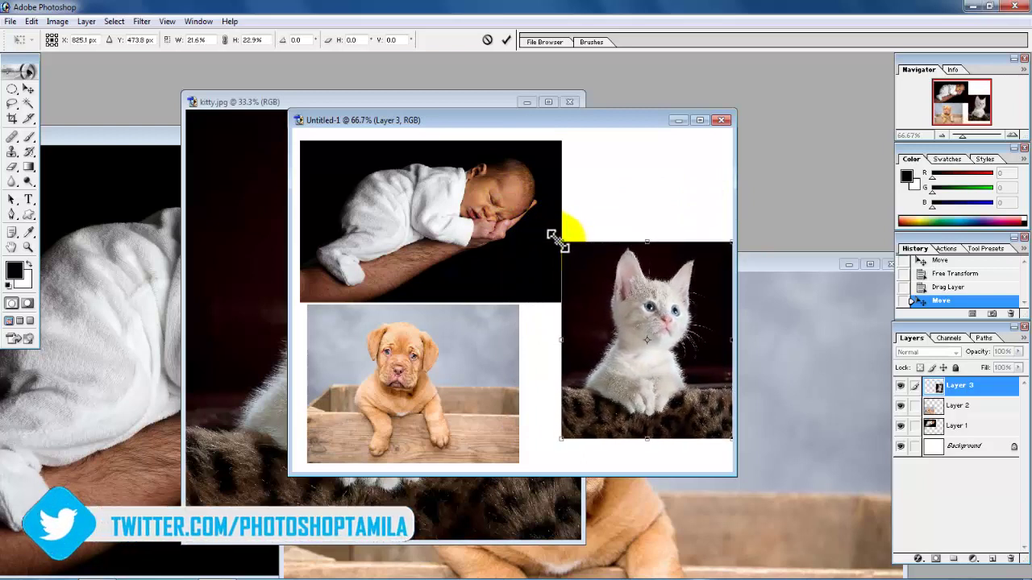
pyautogui.press('Return')
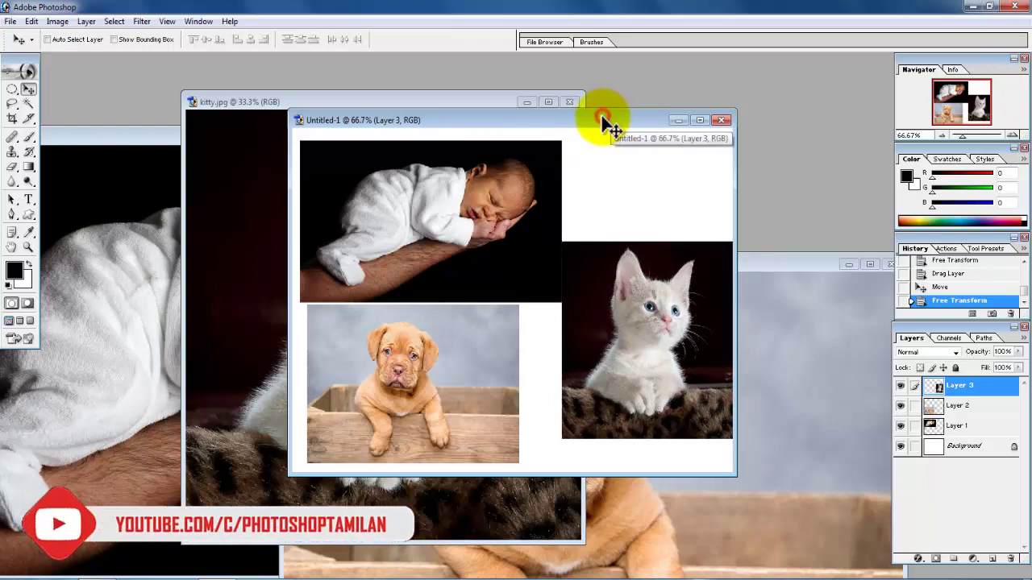
pyautogui.rightClick(456, 229)
pyautogui.click(478, 236)
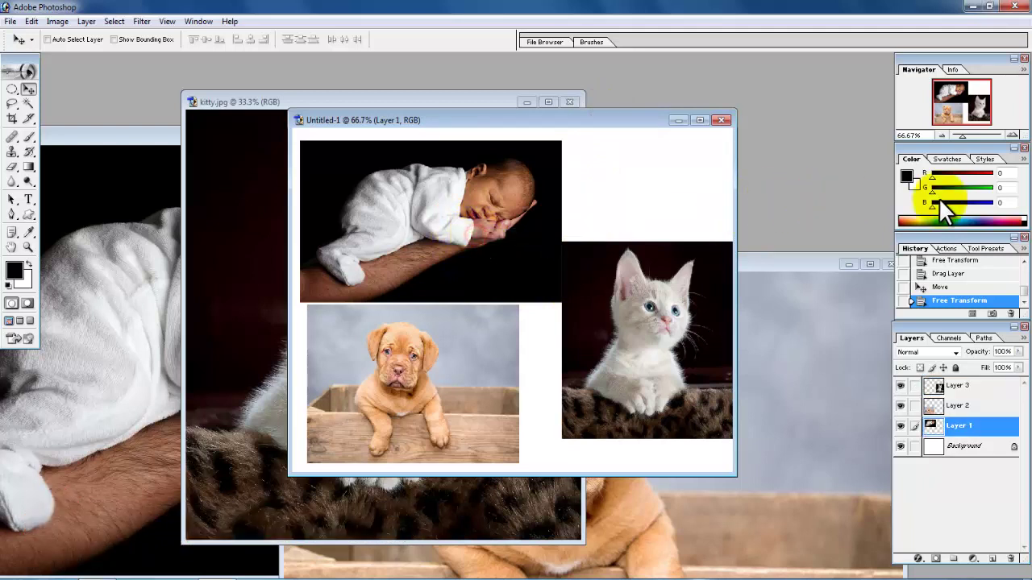
pyautogui.rightClick(598, 278)
pyautogui.click(613, 281)
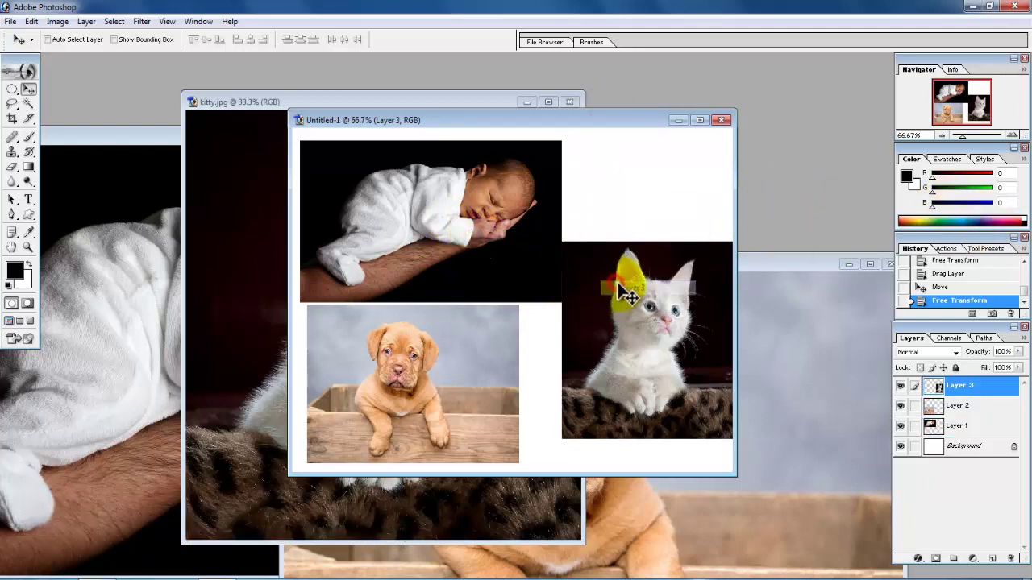
pyautogui.rightClick(462, 237)
pyautogui.click(482, 244)
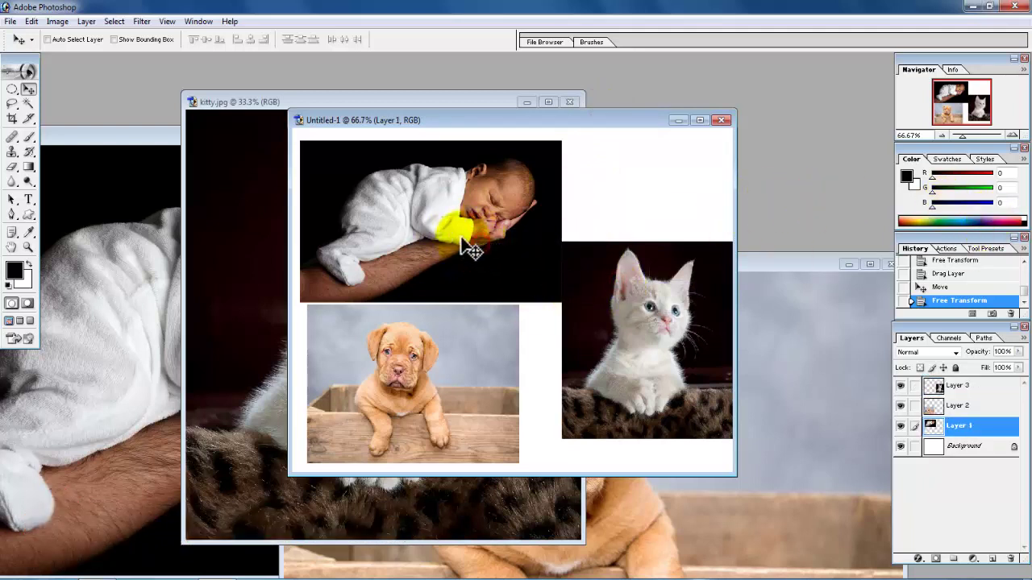
pyautogui.click(201, 314)
pyautogui.click(174, 310)
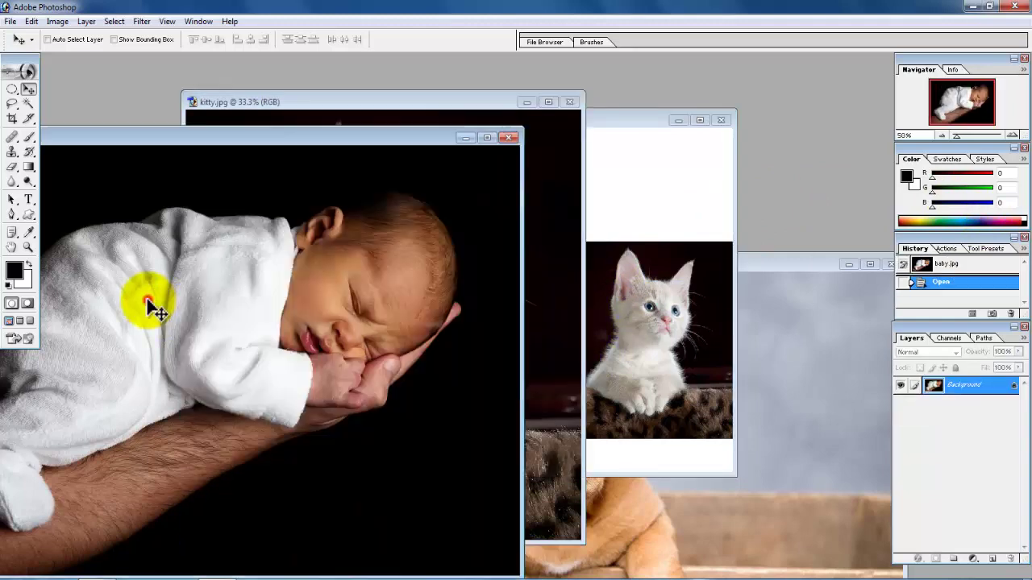
pyautogui.click(766, 468)
pyautogui.click(665, 187)
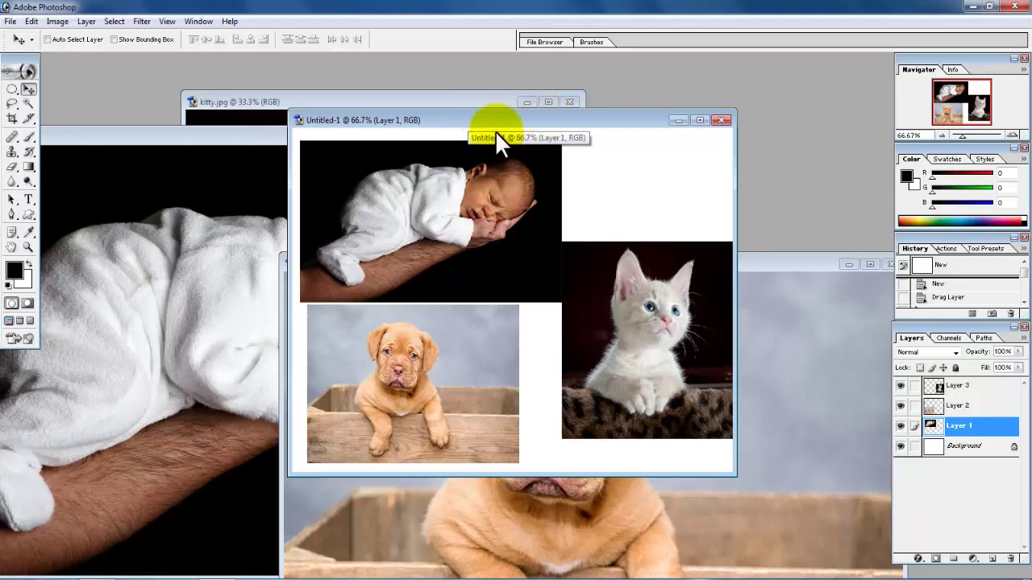
pyautogui.rightClick(486, 199)
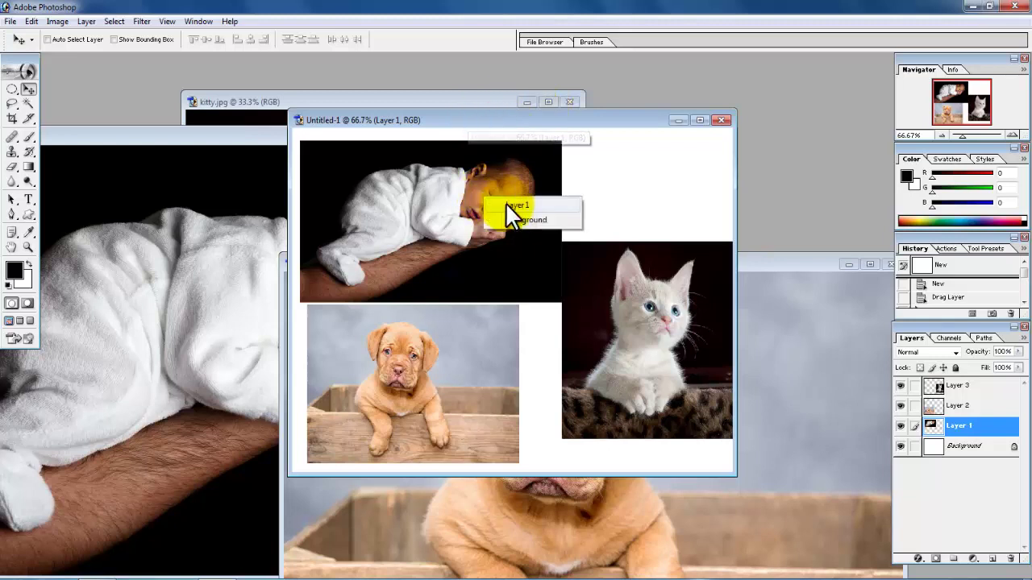
pyautogui.click(977, 388)
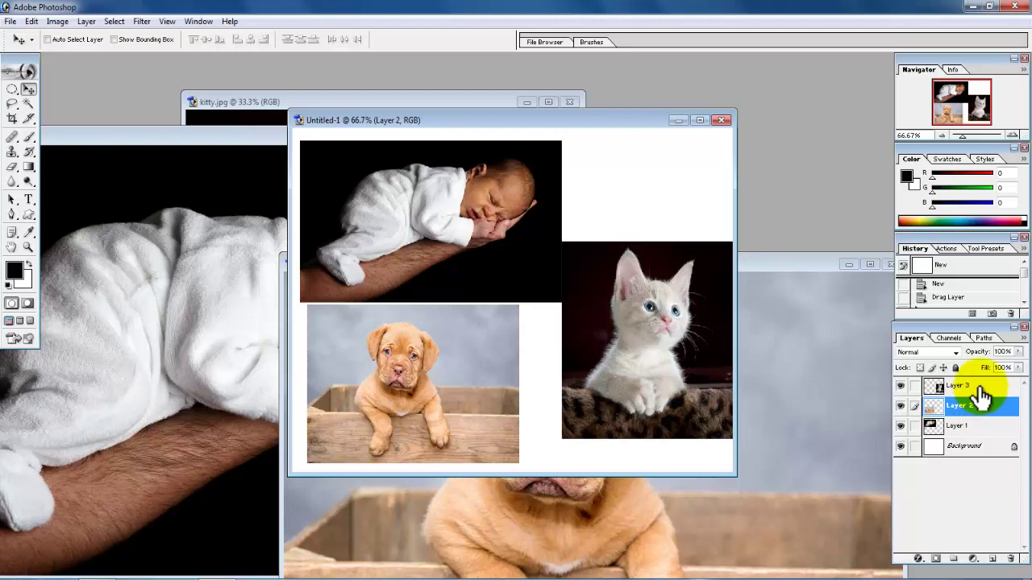
pyautogui.click(900, 427)
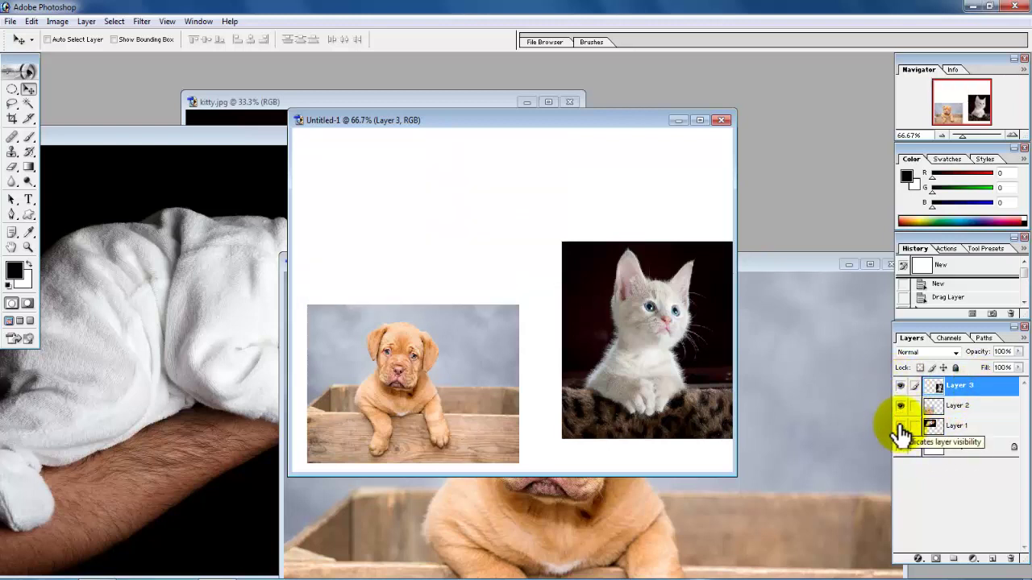
pyautogui.click(899, 425)
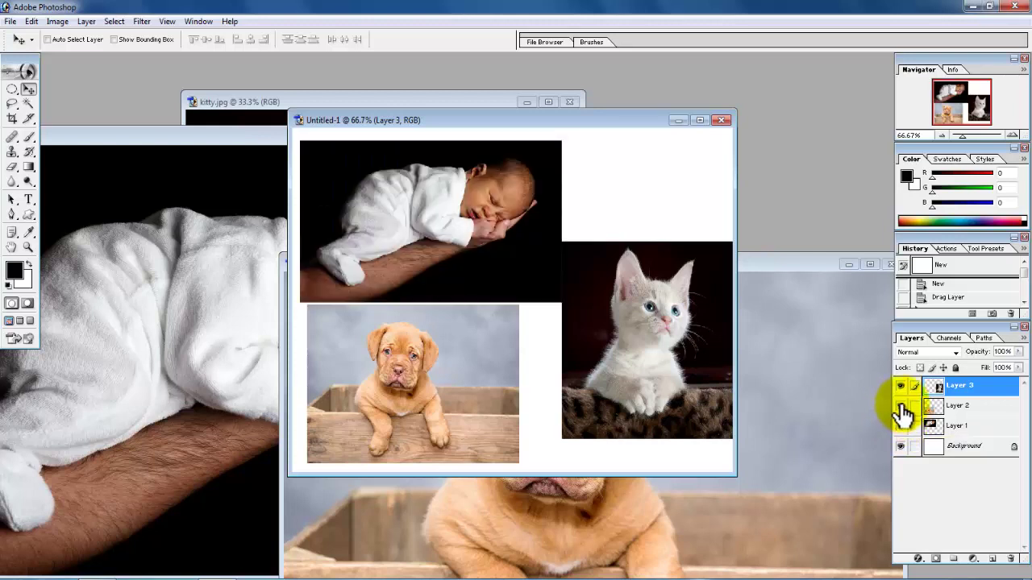
pyautogui.click(900, 406)
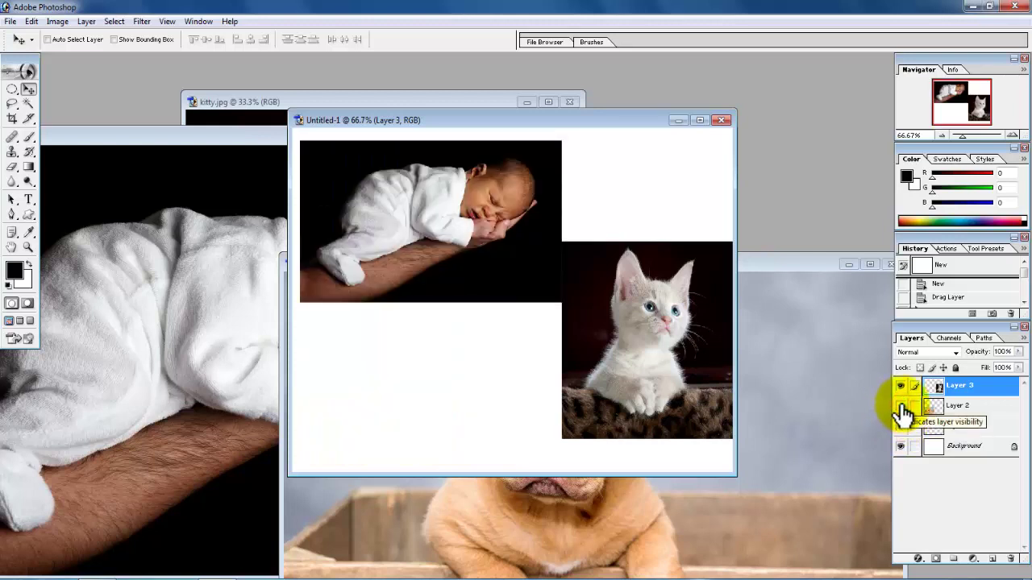
pyautogui.click(901, 405)
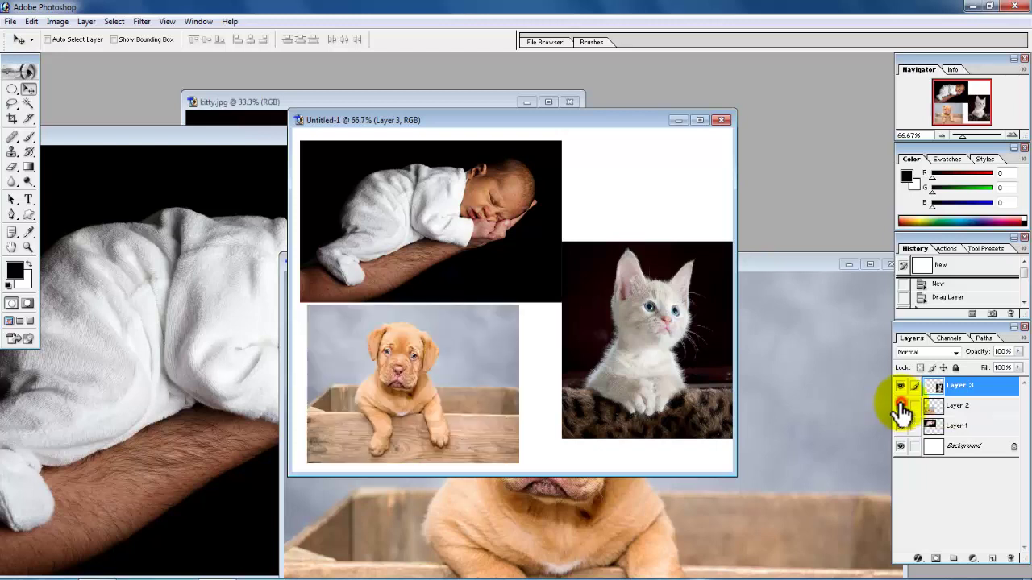
pyautogui.click(900, 386)
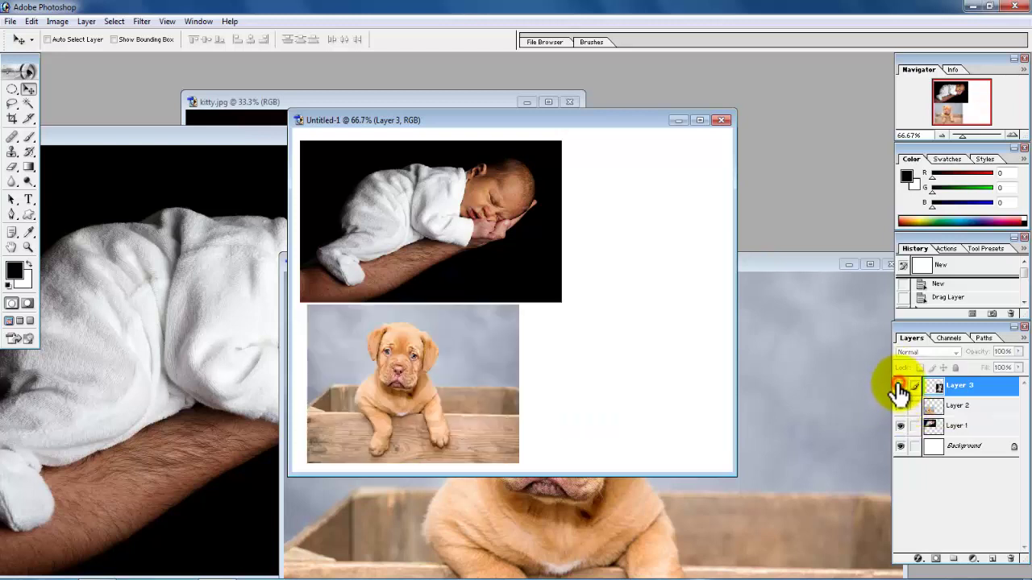
pyautogui.click(900, 386)
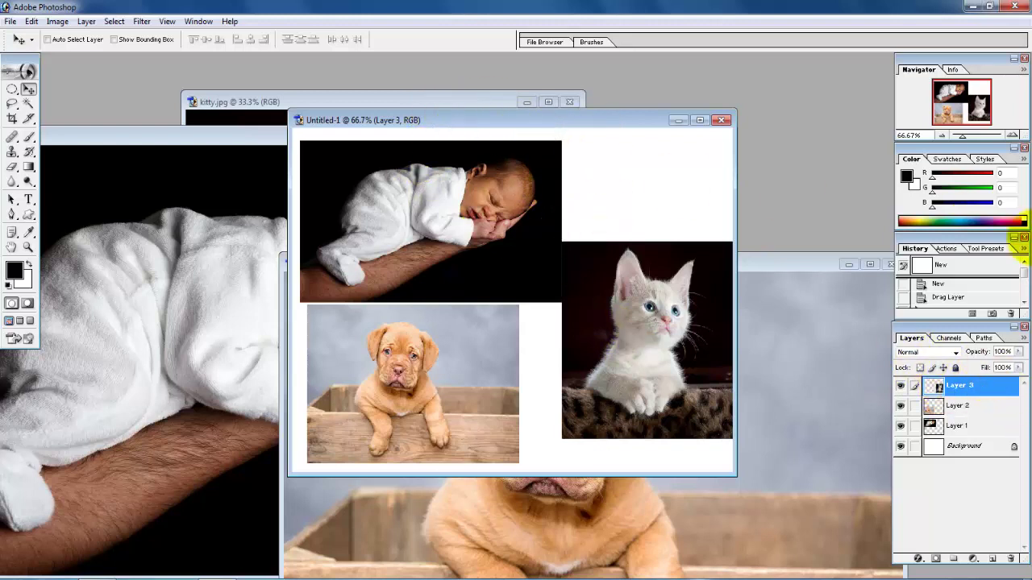
# Step: Using the Rectangular Marquee on Layer 1, draw a selection around the baby
pyautogui.click(12, 88)
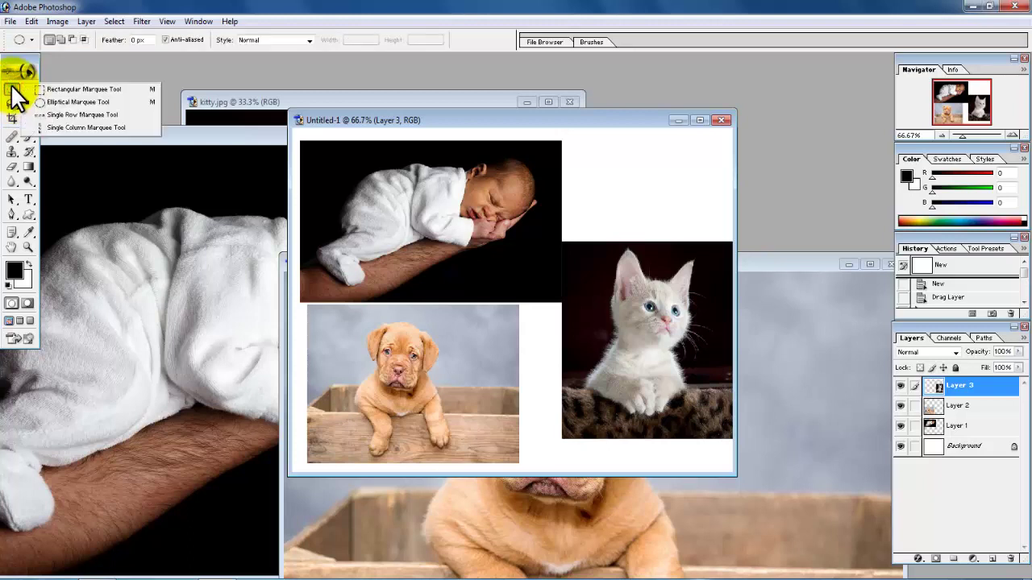
pyautogui.click(80, 89)
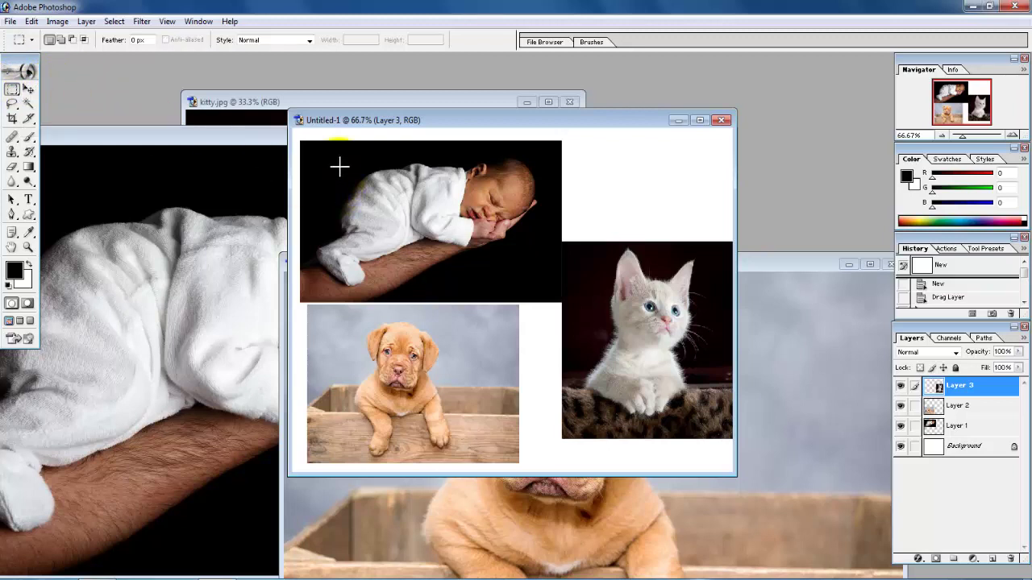
pyautogui.click(977, 428)
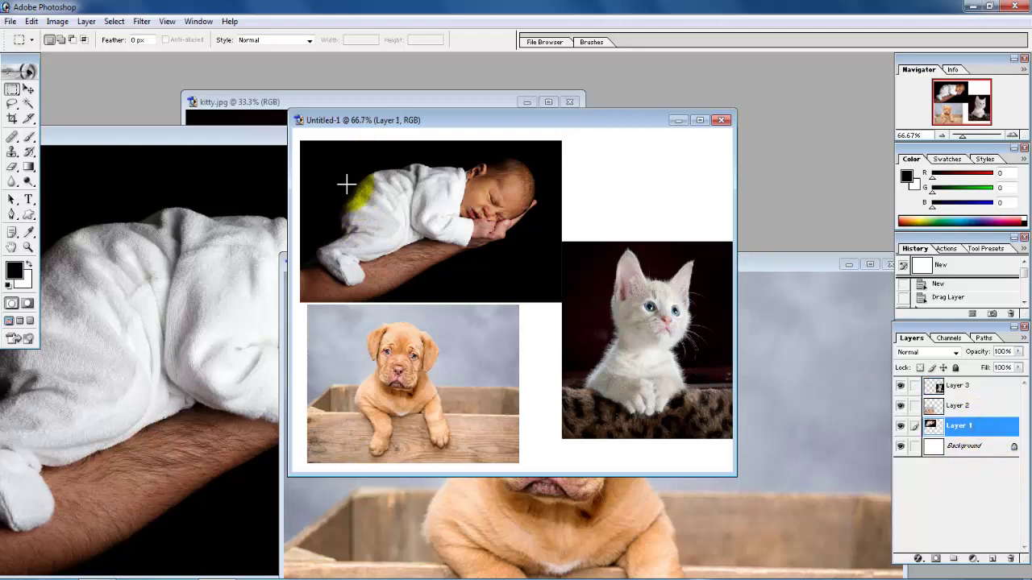
pyautogui.moveTo(358, 174); pyautogui.dragTo(512, 252)
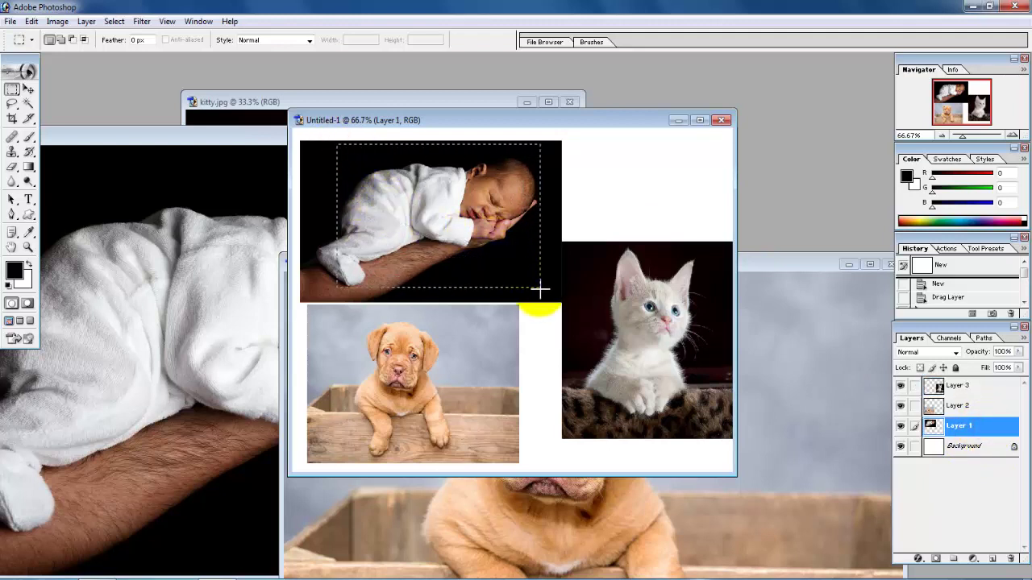
pyautogui.moveTo(540, 288); pyautogui.dragTo(542, 299)
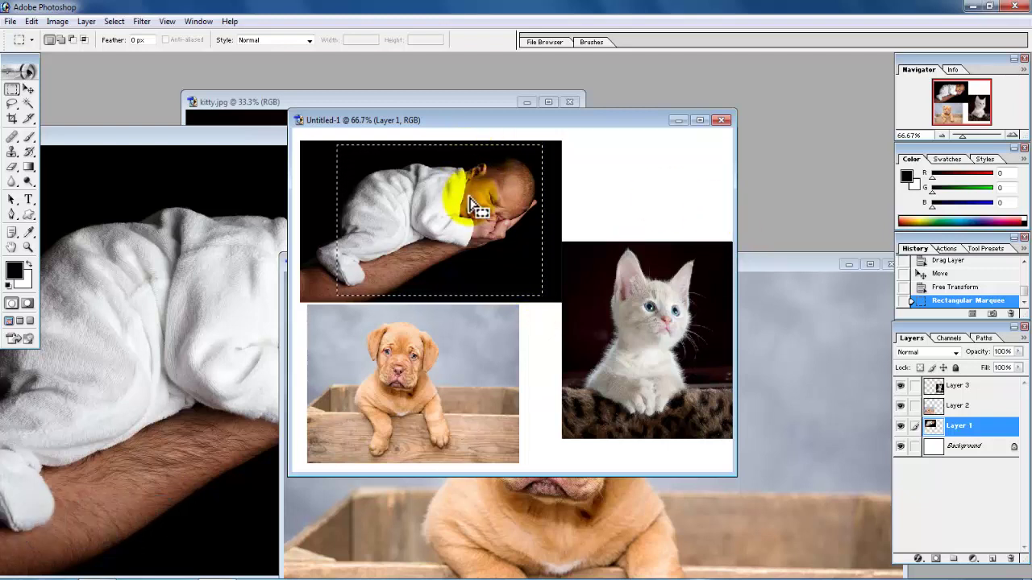
# Step: Make Untitled-2 from the 800 x 600 preset size
pyautogui.click(11, 21)
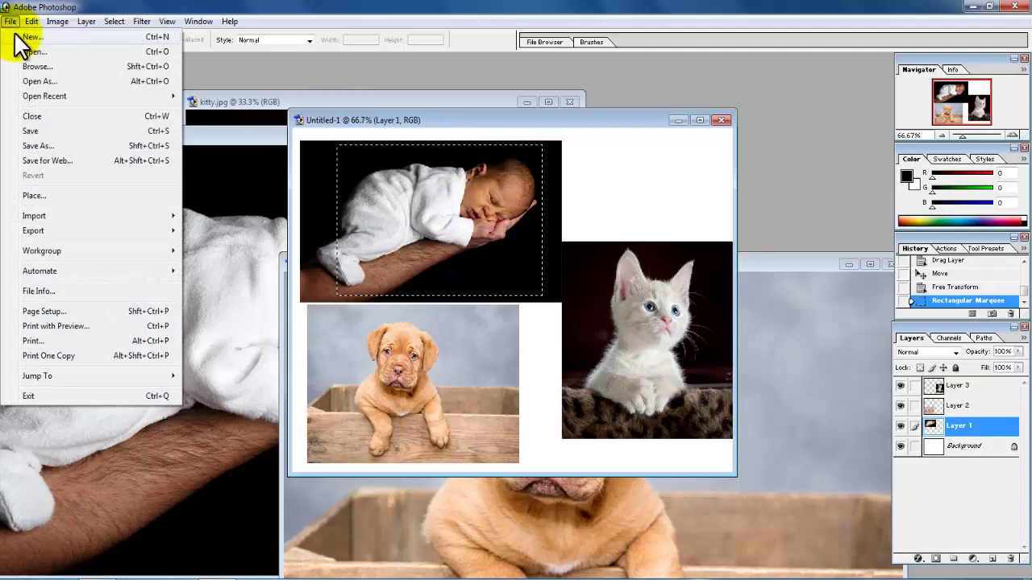
pyautogui.click(13, 36)
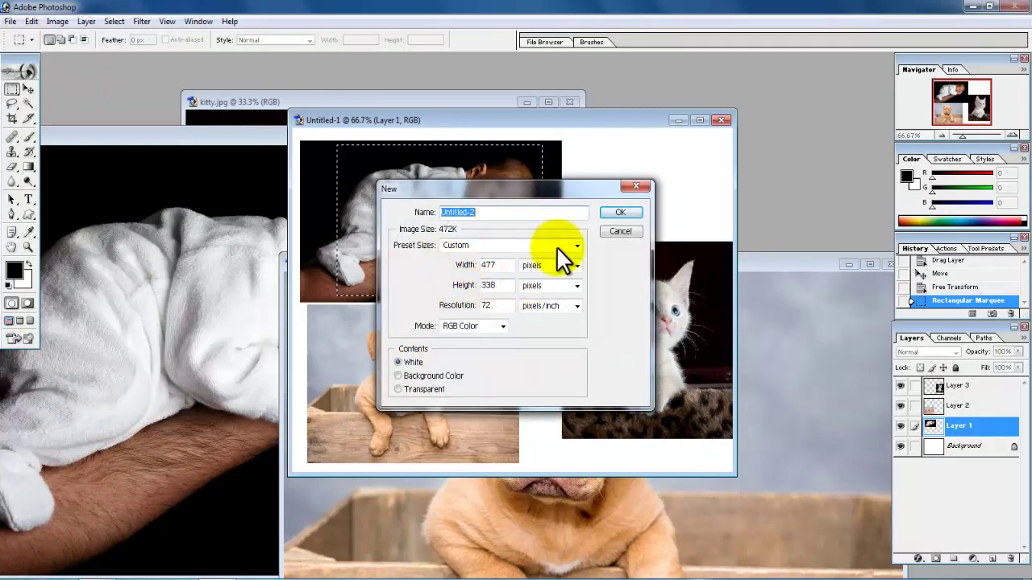
pyautogui.click(576, 244)
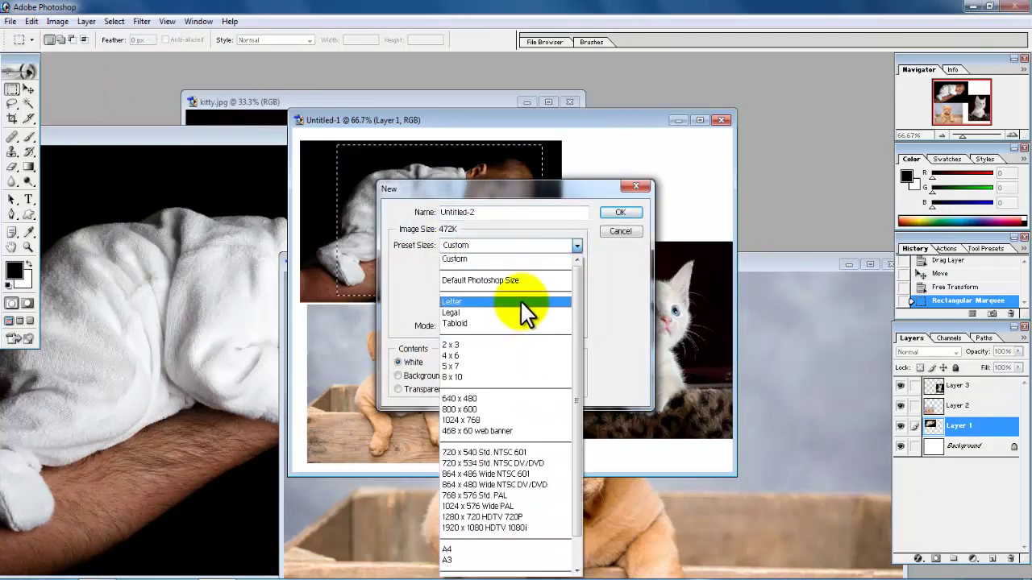
pyautogui.click(500, 409)
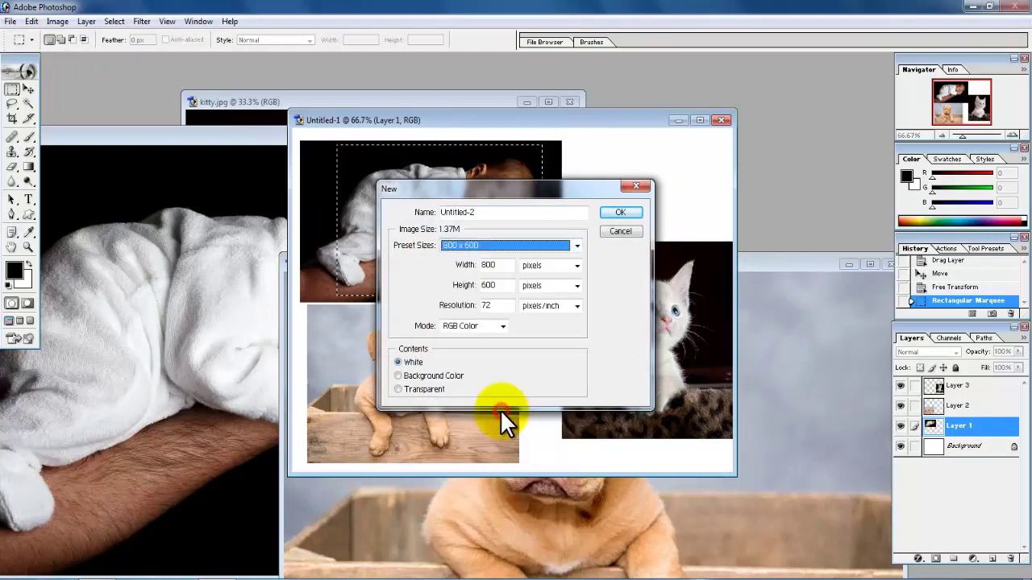
pyautogui.click(618, 212)
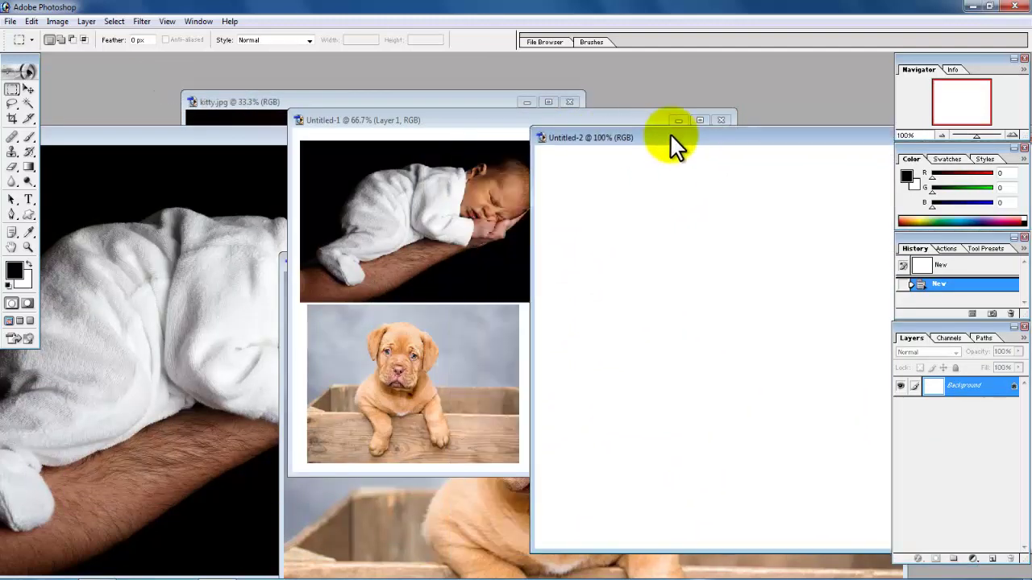
# Step: Drag the selected baby area from the collage into Untitled-2 with the Move tool
pyautogui.moveTo(163, 84); pyautogui.dragTo(669, 133)
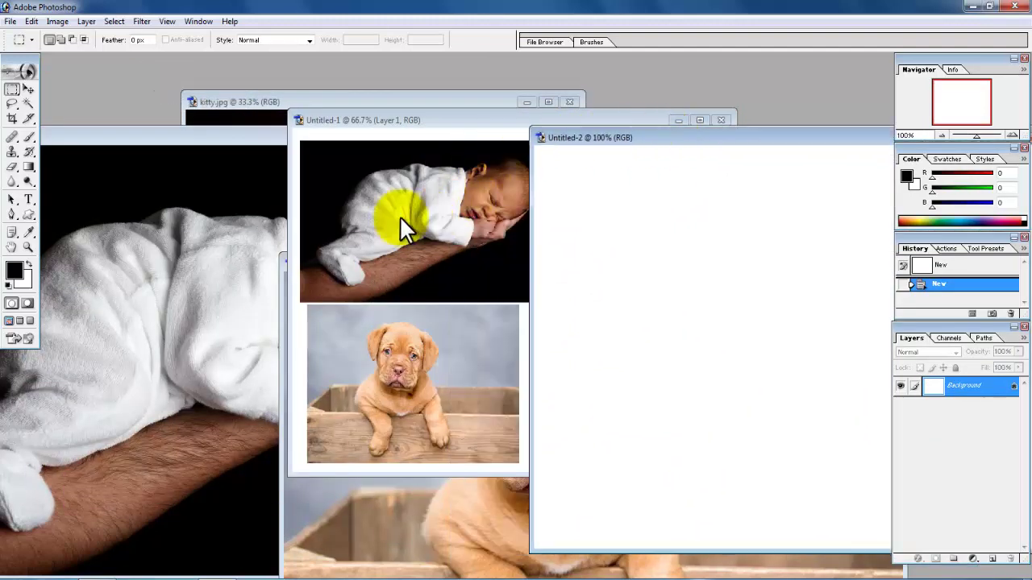
pyautogui.click(27, 87)
pyautogui.click(494, 201)
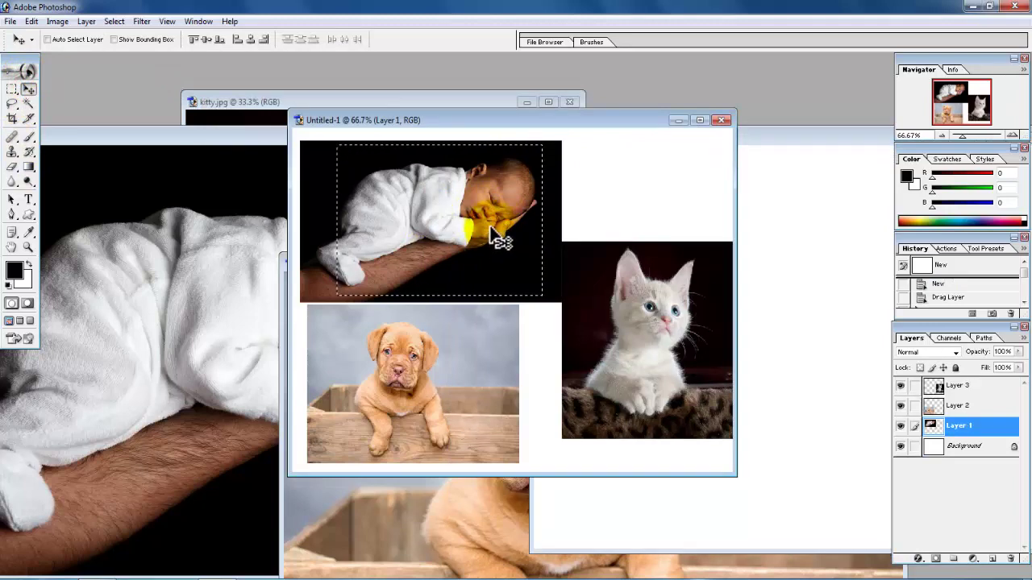
pyautogui.moveTo(491, 227); pyautogui.dragTo(769, 270)
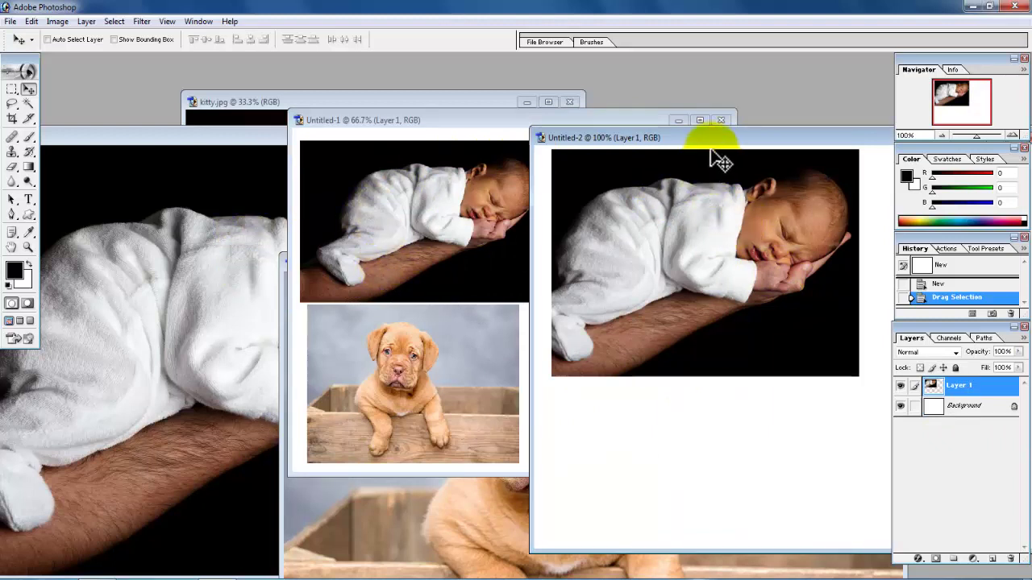
# Step: Reposition the Untitled-2 window and bring the Untitled-1 collage to the front
pyautogui.moveTo(714, 137); pyautogui.dragTo(609, 143)
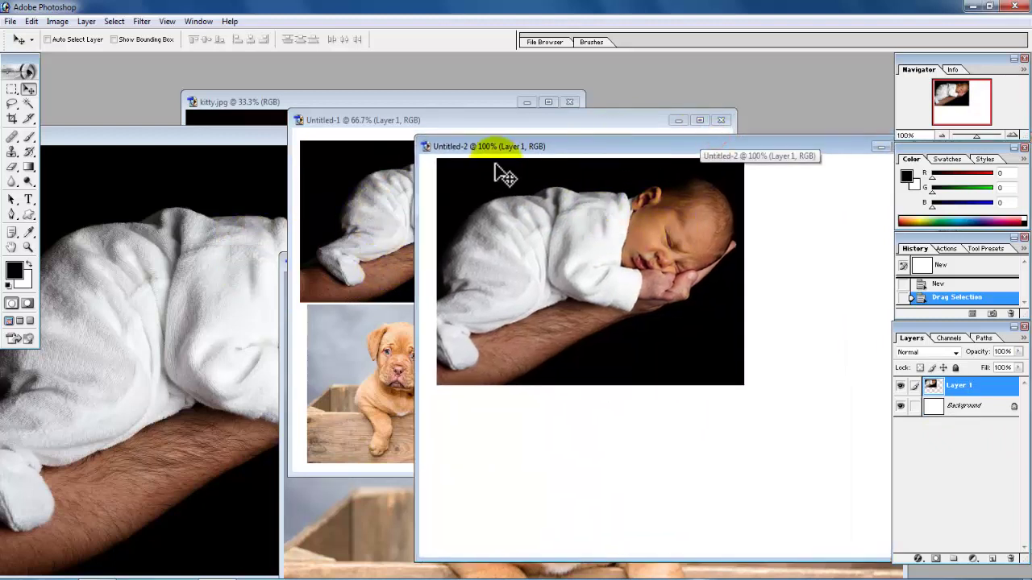
pyautogui.moveTo(518, 146); pyautogui.dragTo(417, 146)
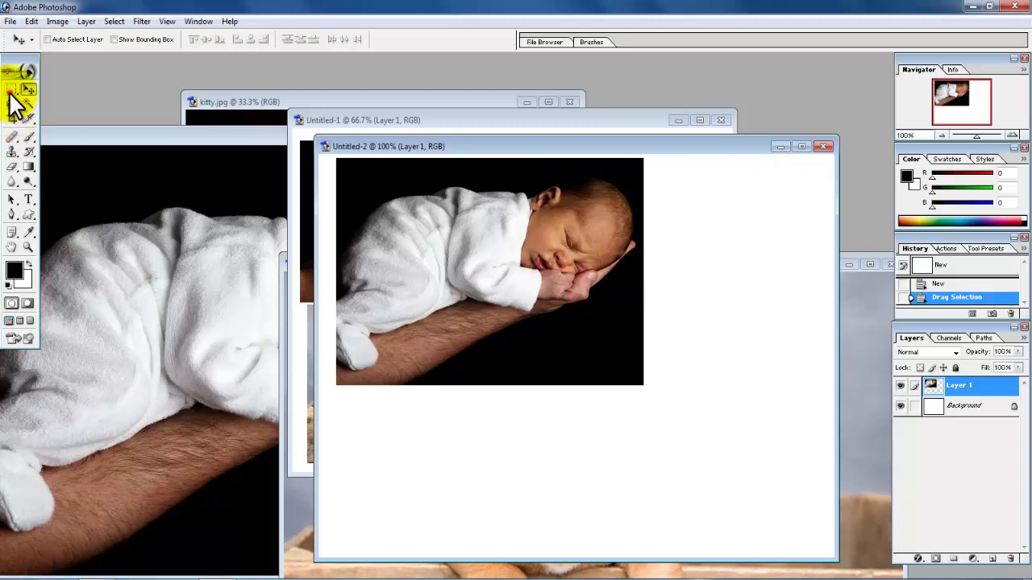
pyautogui.click(11, 89)
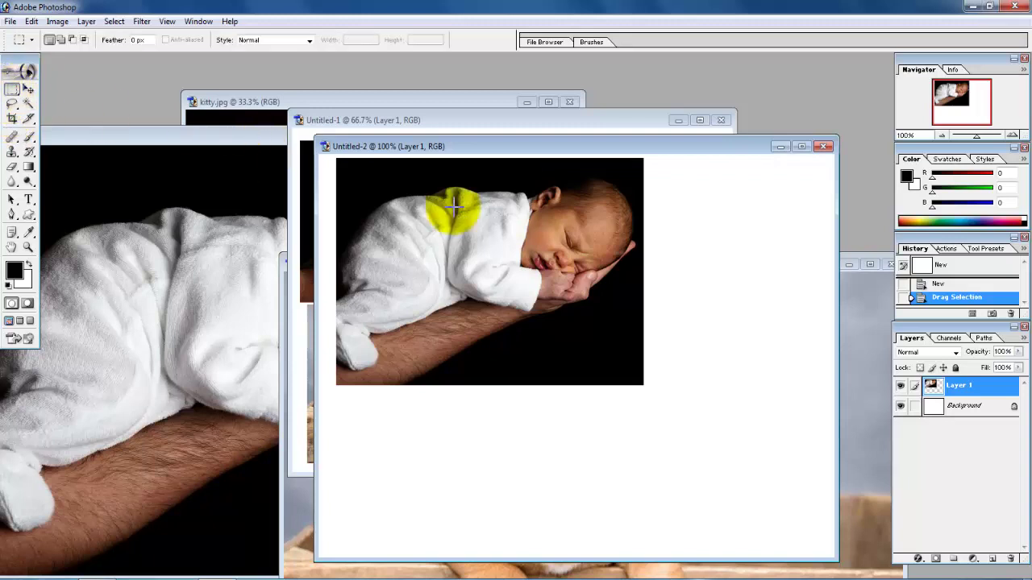
pyautogui.moveTo(449, 146); pyautogui.dragTo(750, 201)
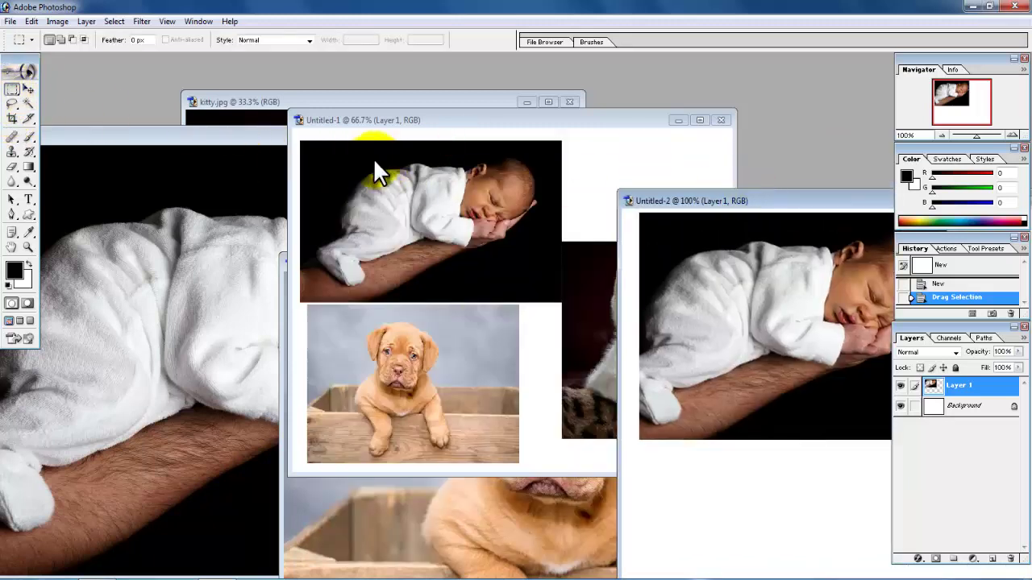
pyautogui.click(25, 87)
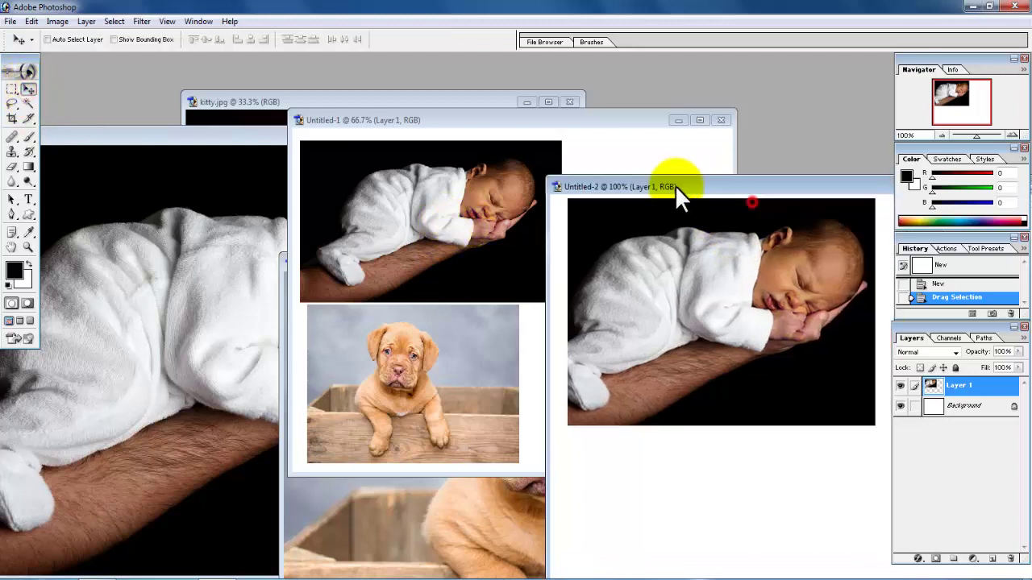
pyautogui.moveTo(751, 201)
pyautogui.mouseDown()
pyautogui.moveTo(585, 188)
pyautogui.moveTo(703, 186)
pyautogui.mouseUp()
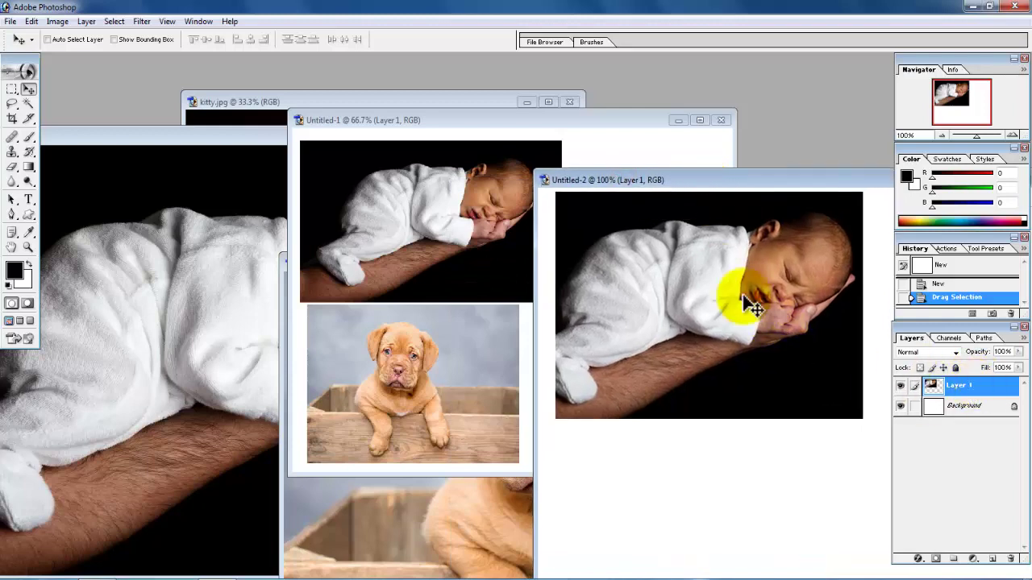
pyautogui.click(414, 203)
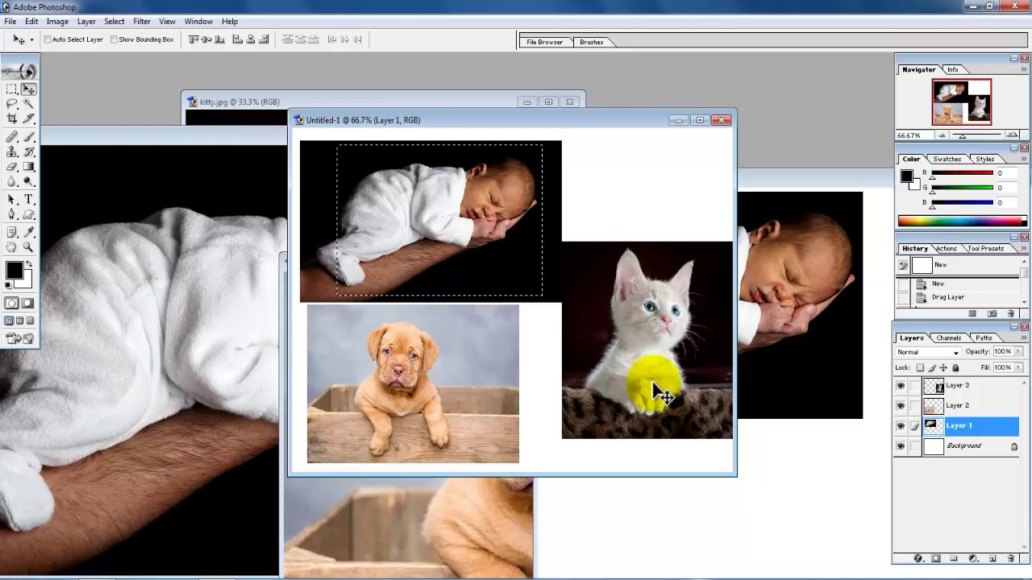
# Step: Make Layer 2 active and draw an elliptical marquee around the puppy
pyautogui.hotkey('ctrl', 'd')
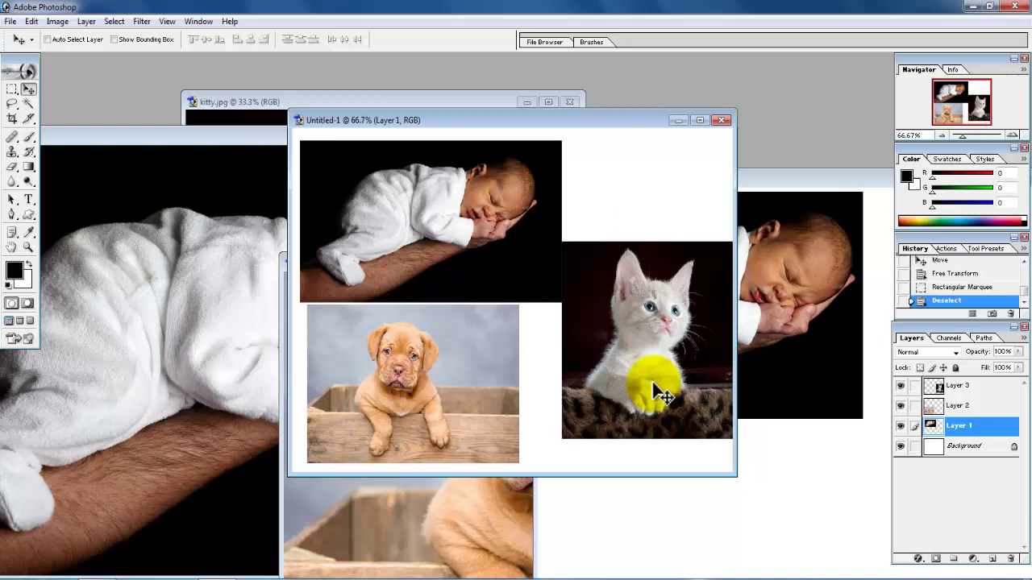
pyautogui.rightClick(433, 347)
pyautogui.click(435, 352)
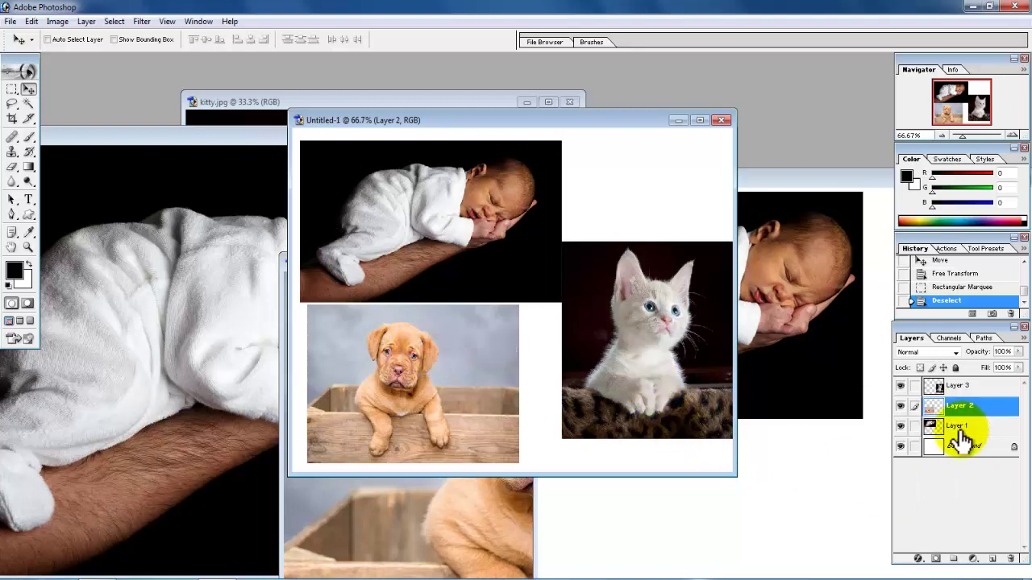
pyautogui.click(12, 88)
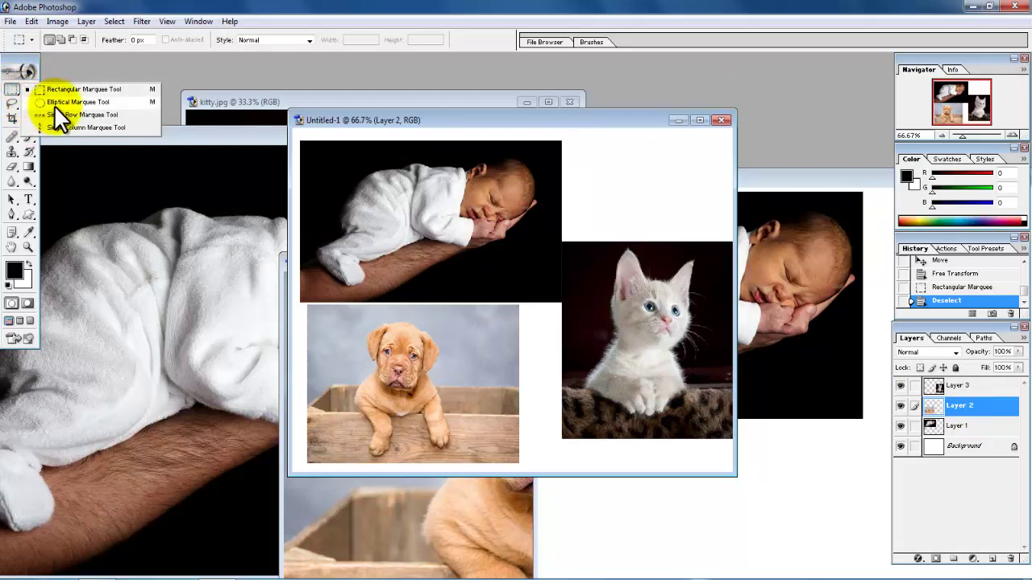
pyautogui.click(55, 105)
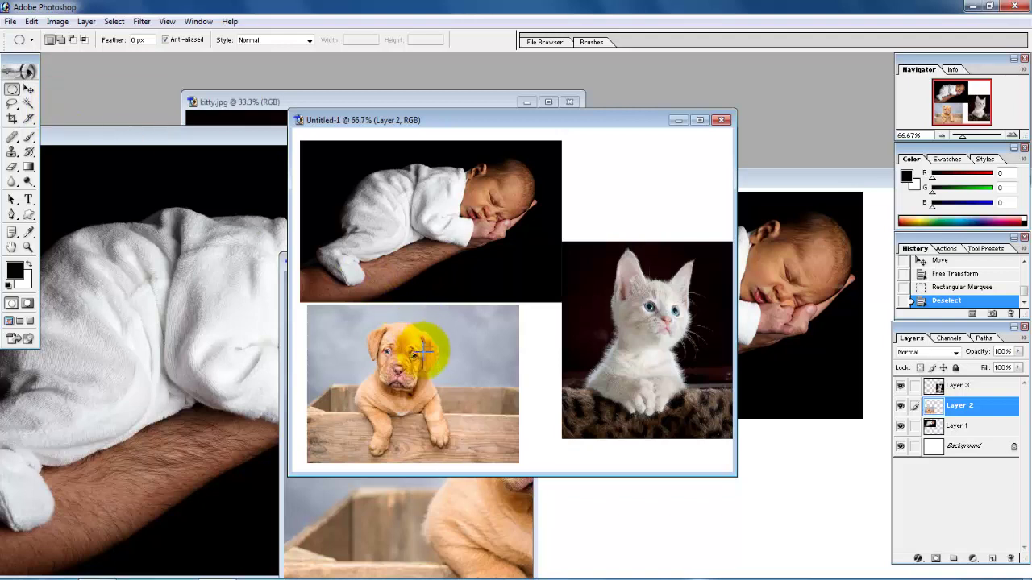
pyautogui.moveTo(341, 314); pyautogui.dragTo(459, 443)
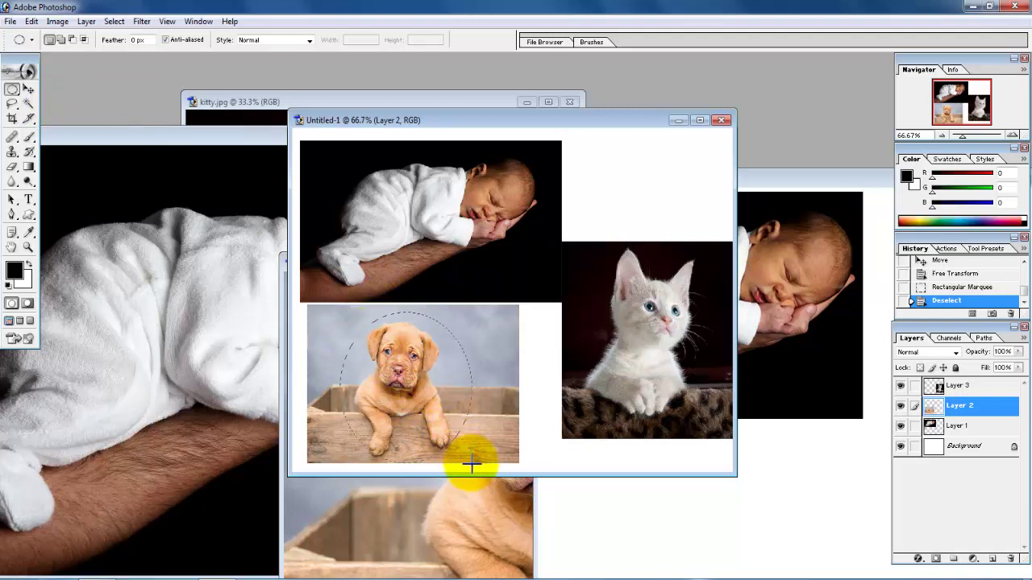
pyautogui.moveTo(471, 464); pyautogui.dragTo(471, 462)
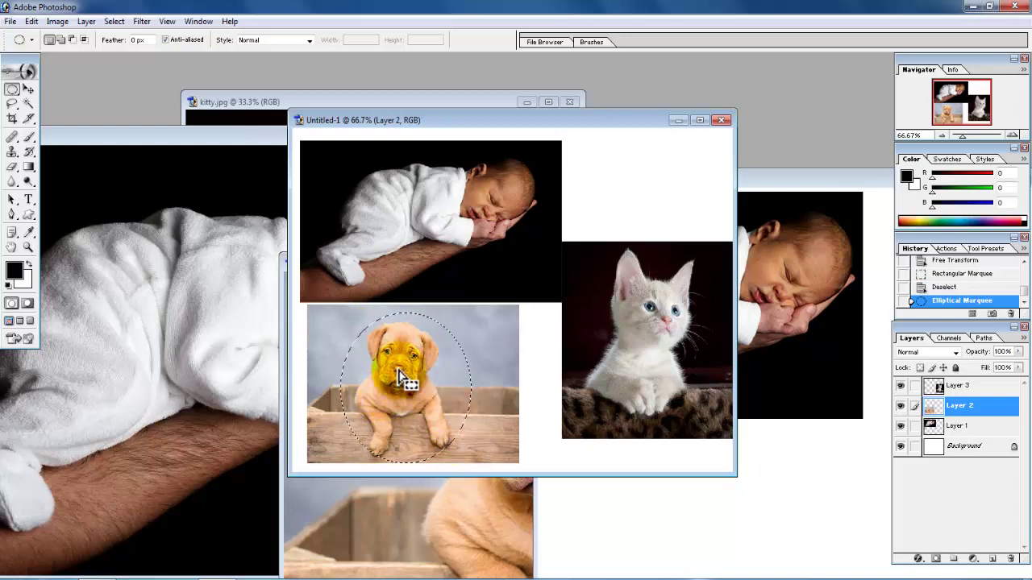
# Step: Drag the oval puppy crop into Untitled-2 and place it right of the baby
pyautogui.click(27, 88)
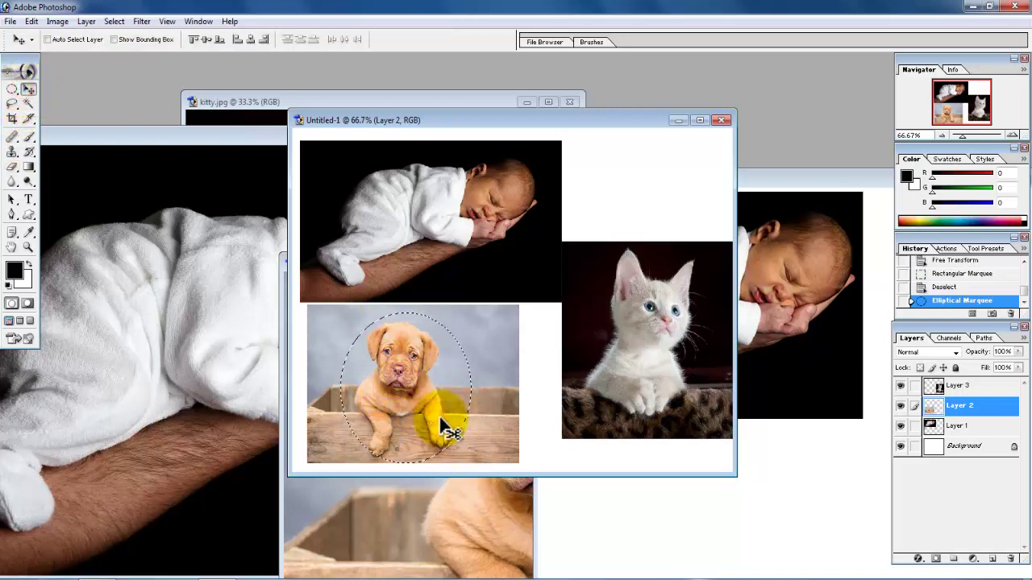
pyautogui.click(408, 371)
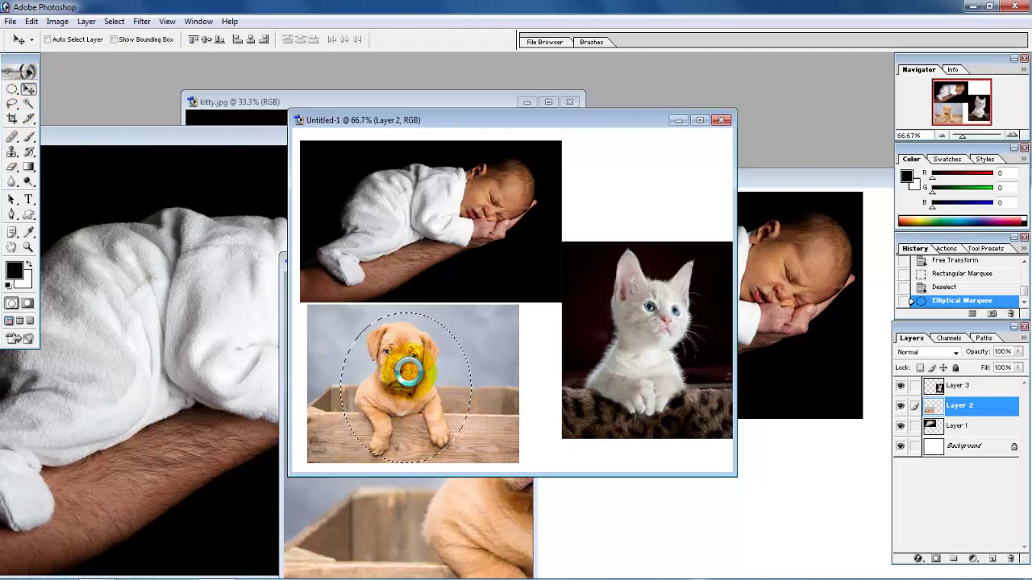
pyautogui.moveTo(408, 371); pyautogui.dragTo(772, 510)
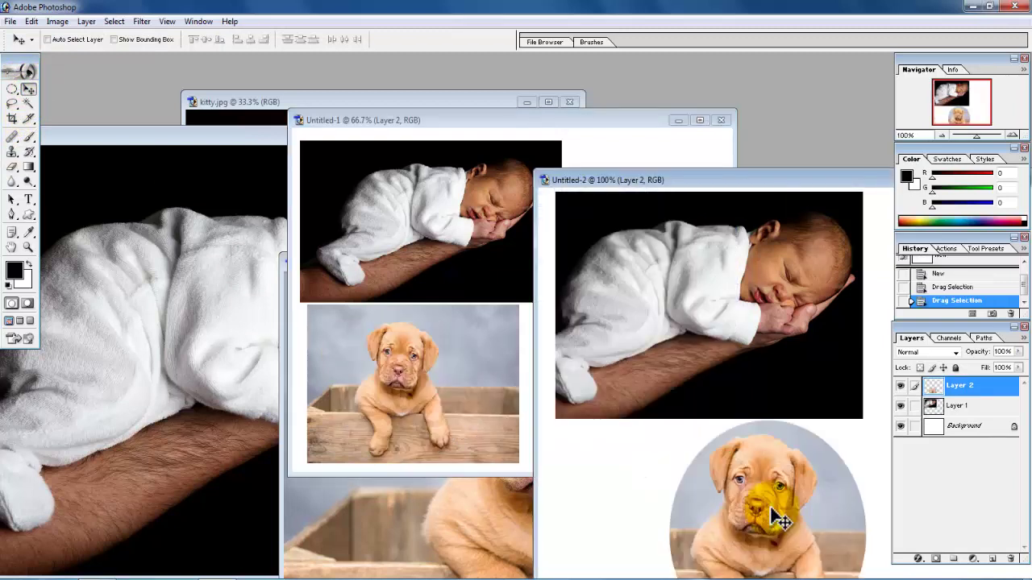
pyautogui.click(600, 173)
pyautogui.moveTo(635, 179); pyautogui.dragTo(484, 50)
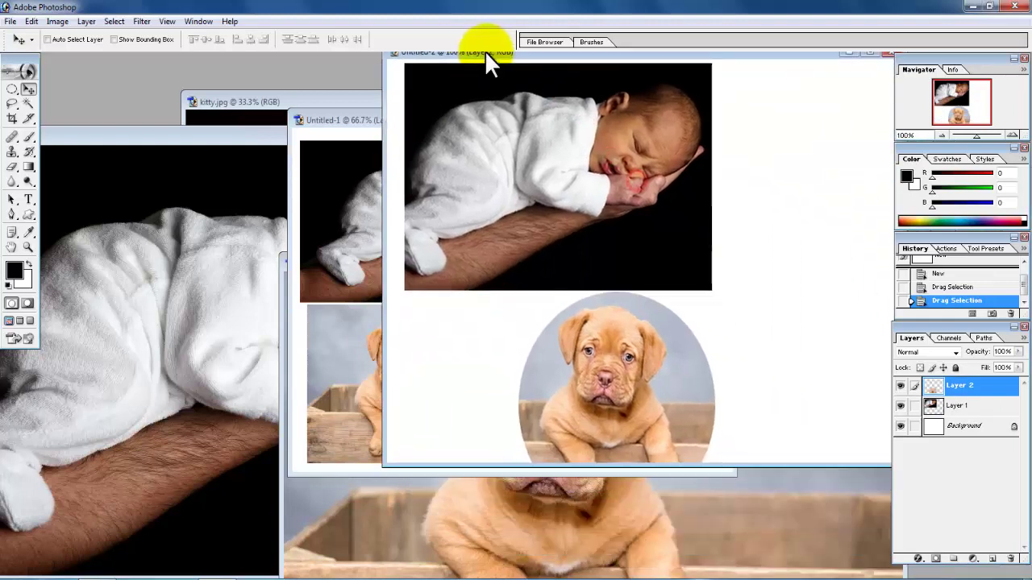
pyautogui.moveTo(651, 414); pyautogui.dragTo(851, 185)
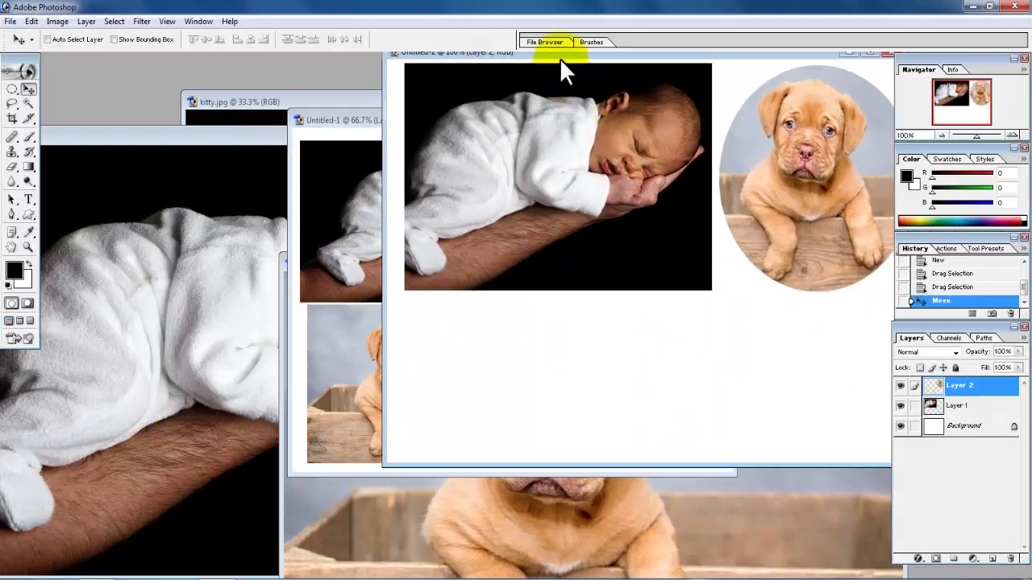
pyautogui.moveTo(560, 54); pyautogui.dragTo(467, 85)
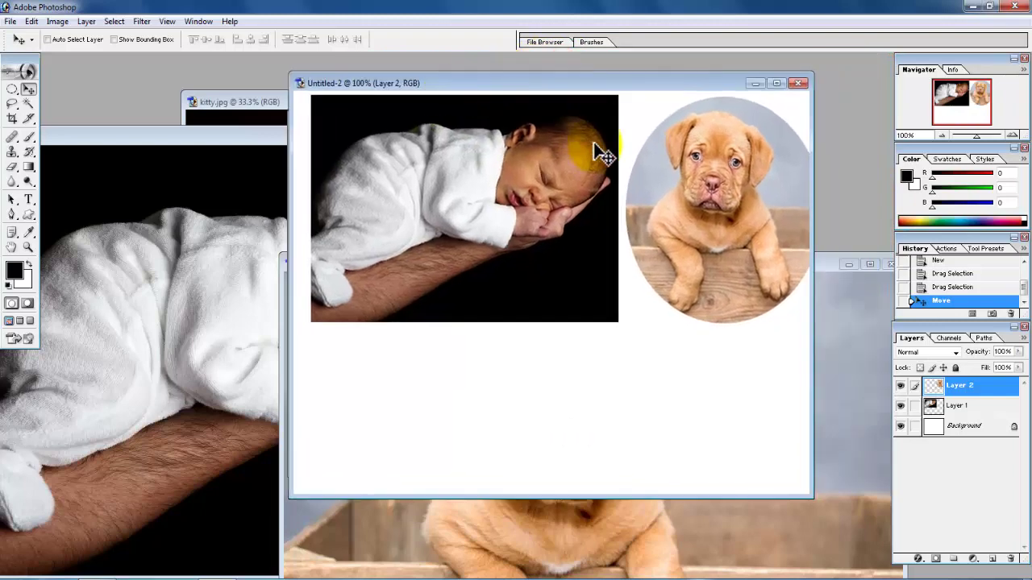
# Step: Pick the Single Row Marquee, maximize Untitled-2, and select a row near the canvas top
pyautogui.click(13, 89)
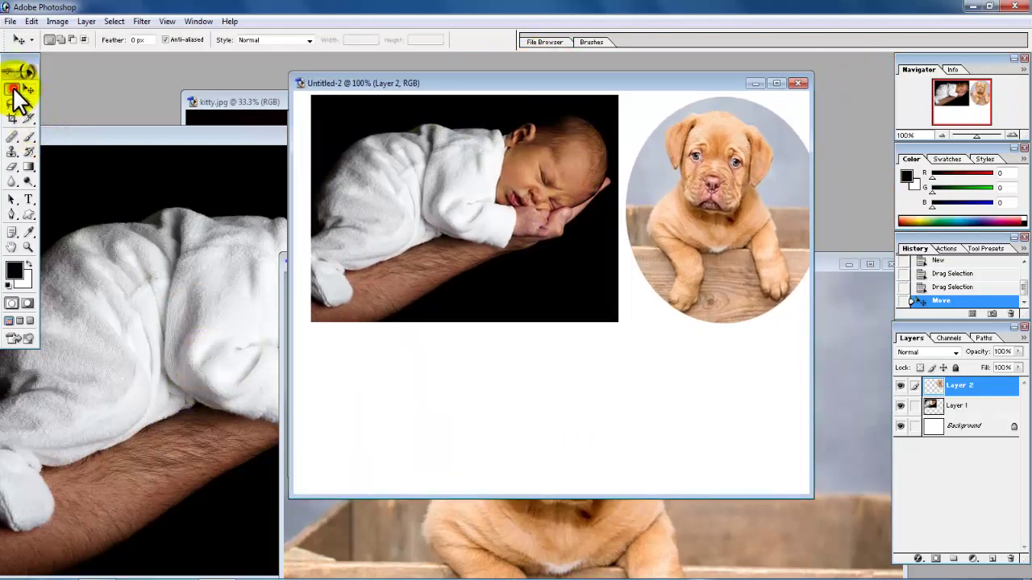
pyautogui.moveTo(12, 86); pyautogui.dragTo(70, 100)
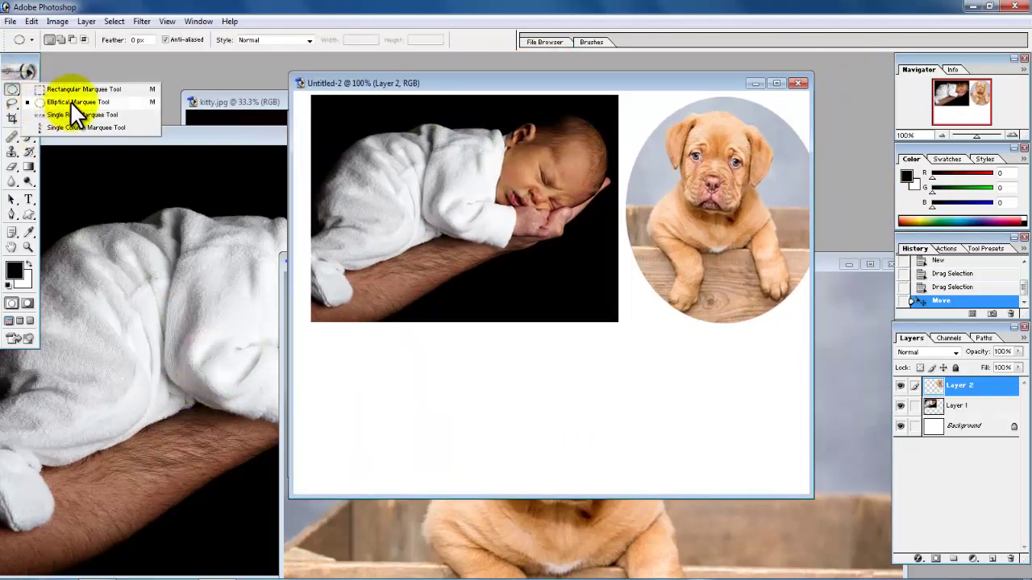
pyautogui.click(70, 100)
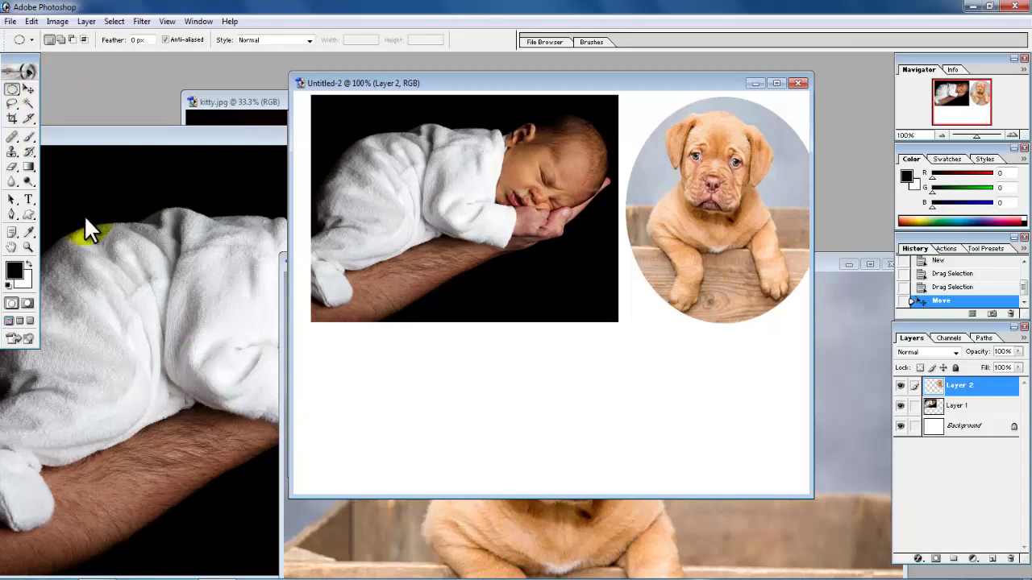
pyautogui.moveTo(12, 91)
pyautogui.mouseDown()
pyautogui.moveTo(57, 100)
pyautogui.moveTo(58, 89)
pyautogui.moveTo(57, 106)
pyautogui.mouseUp()
pyautogui.click(29, 87)
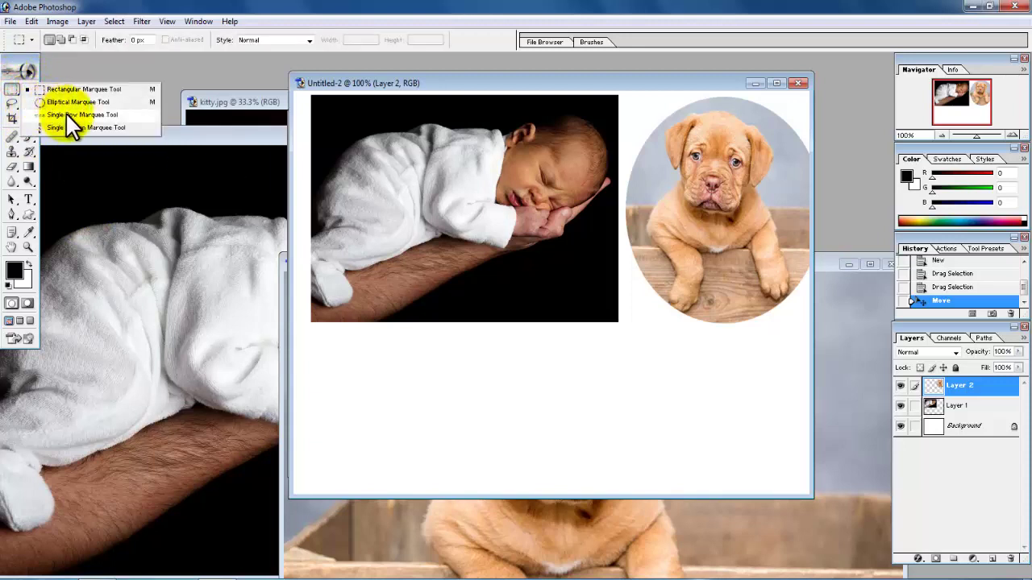
pyautogui.click(68, 115)
pyautogui.doubleClick(472, 83)
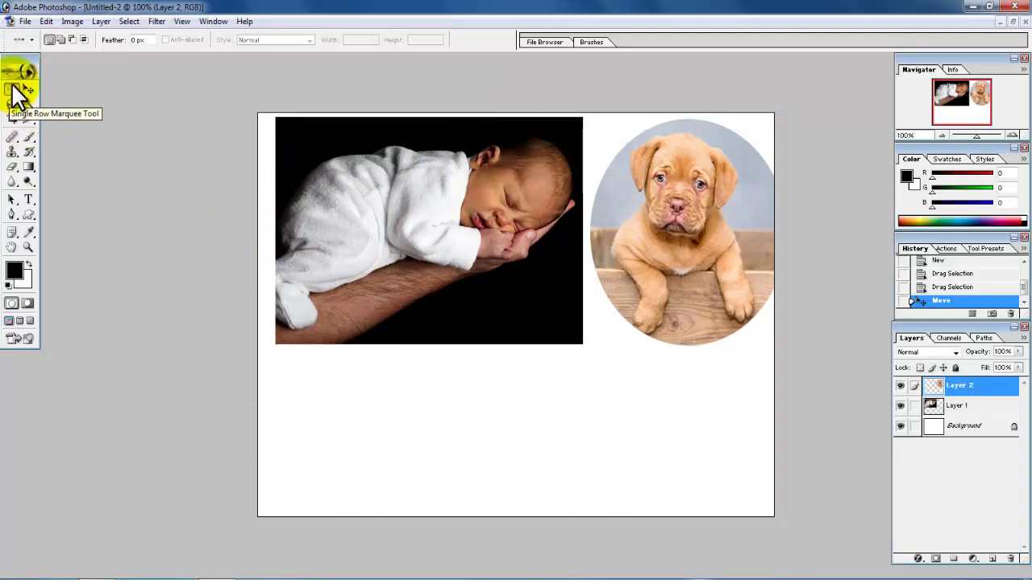
pyautogui.click(264, 148)
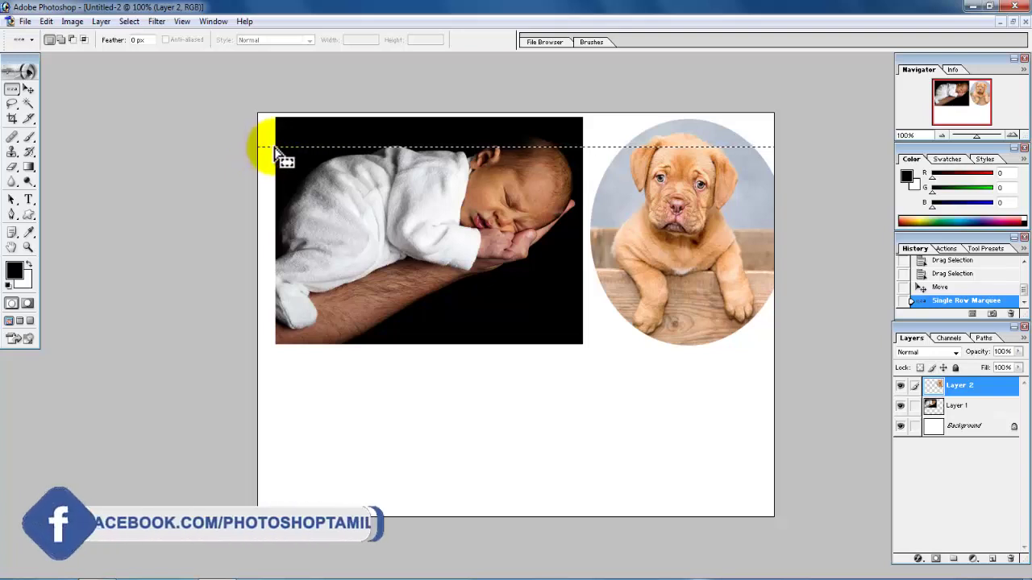
# Step: Try the Fill options on the row selection, then cancel without filling
pyautogui.rightClick(290, 150)
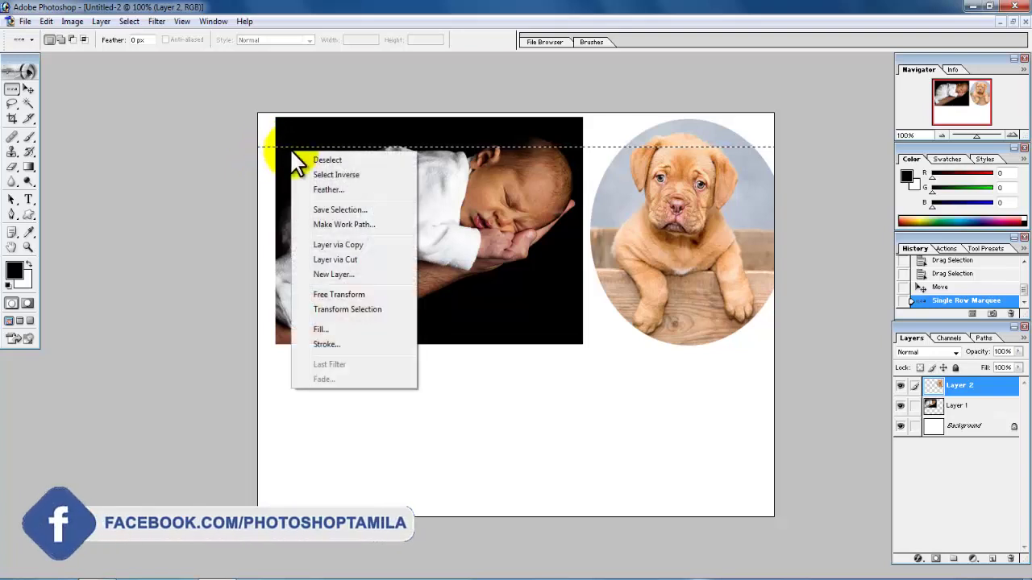
pyautogui.click(336, 329)
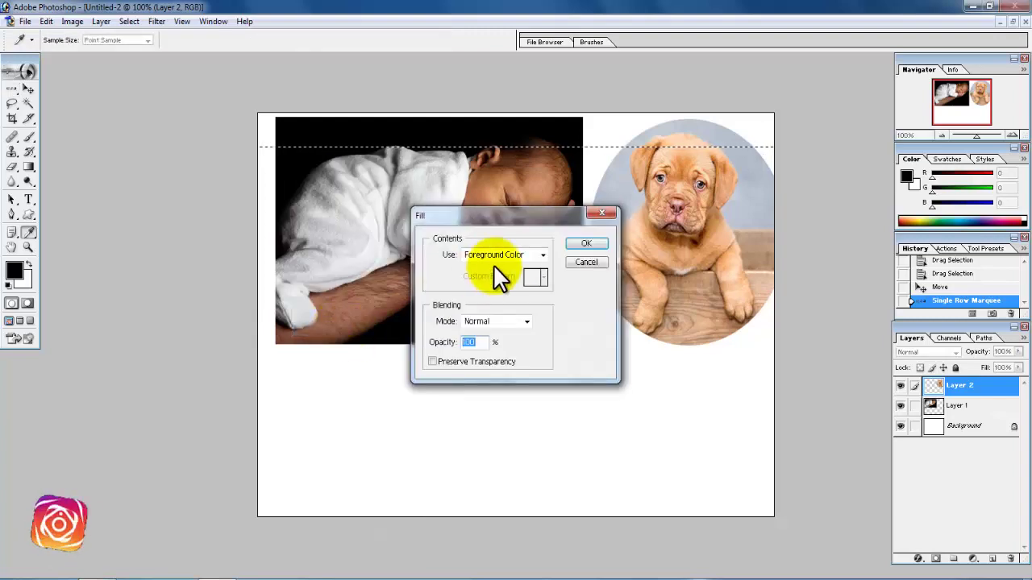
pyautogui.click(535, 251)
pyautogui.click(535, 250)
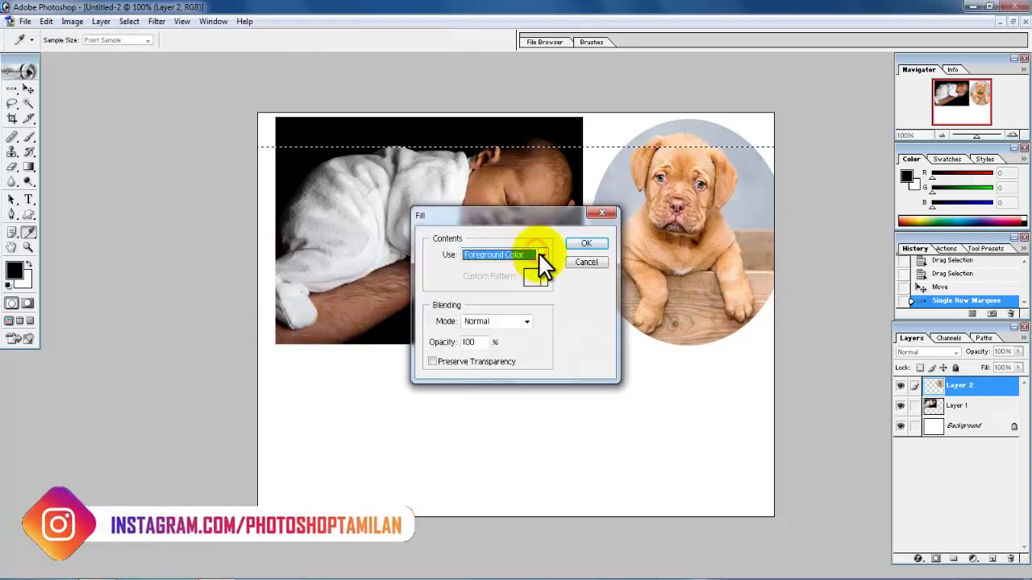
pyautogui.click(538, 253)
pyautogui.click(528, 278)
pyautogui.click(537, 258)
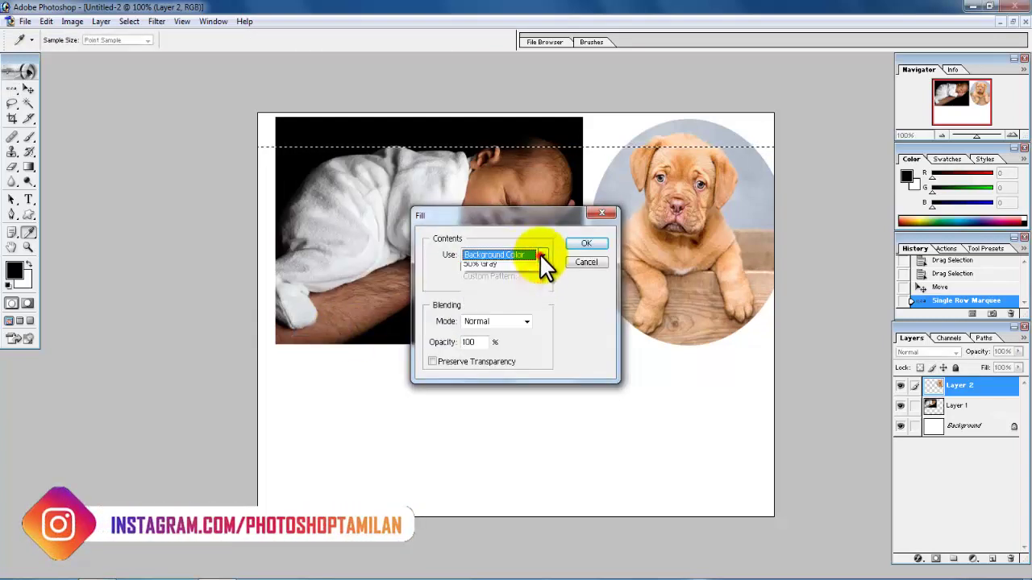
pyautogui.click(513, 269)
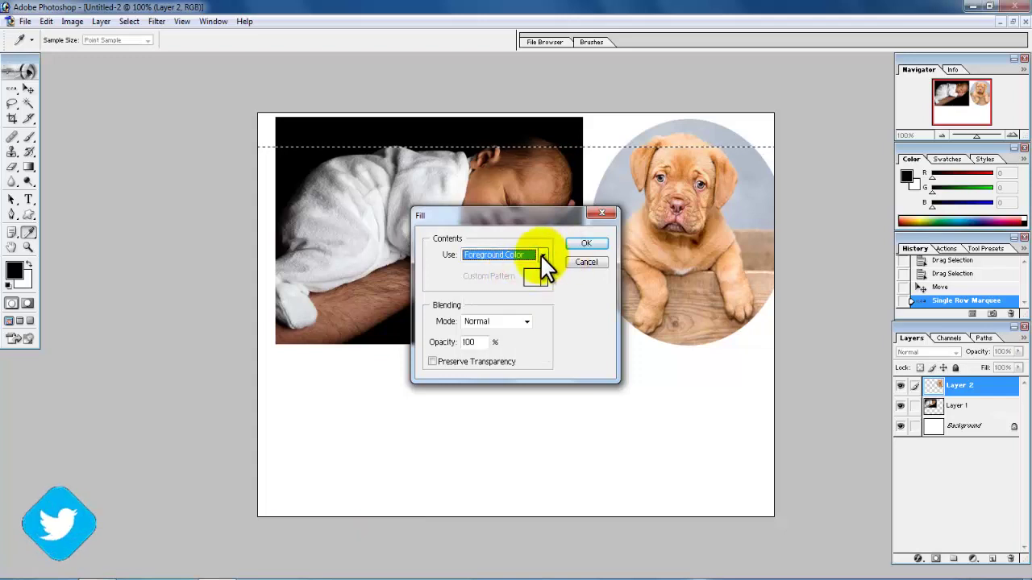
pyautogui.click(586, 262)
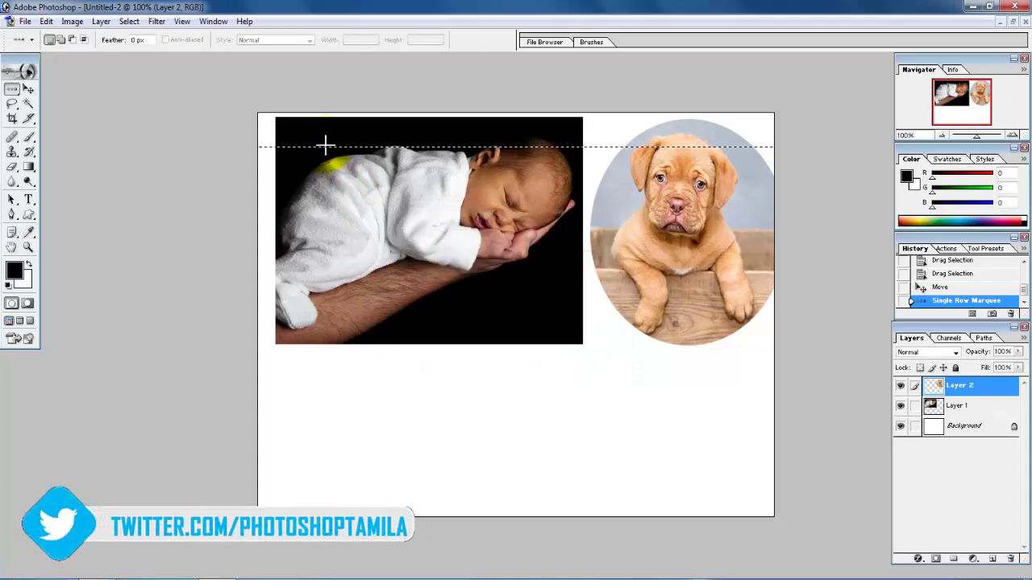
# Step: Stroke the row selection 5 px wide in pure red
pyautogui.rightClick(325, 144)
pyautogui.click(360, 335)
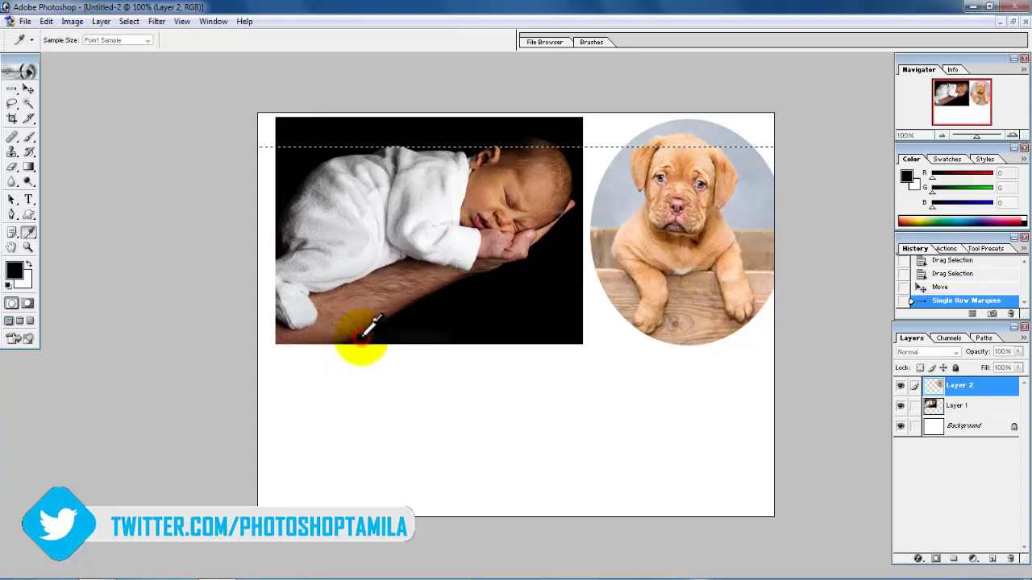
pyautogui.click(478, 258)
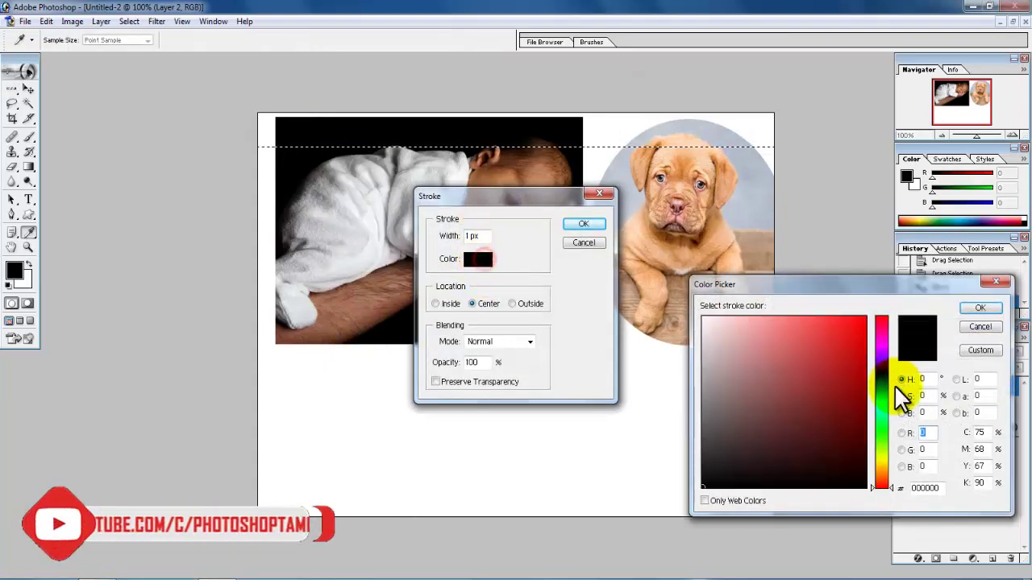
pyautogui.moveTo(761, 352); pyautogui.dragTo(887, 327)
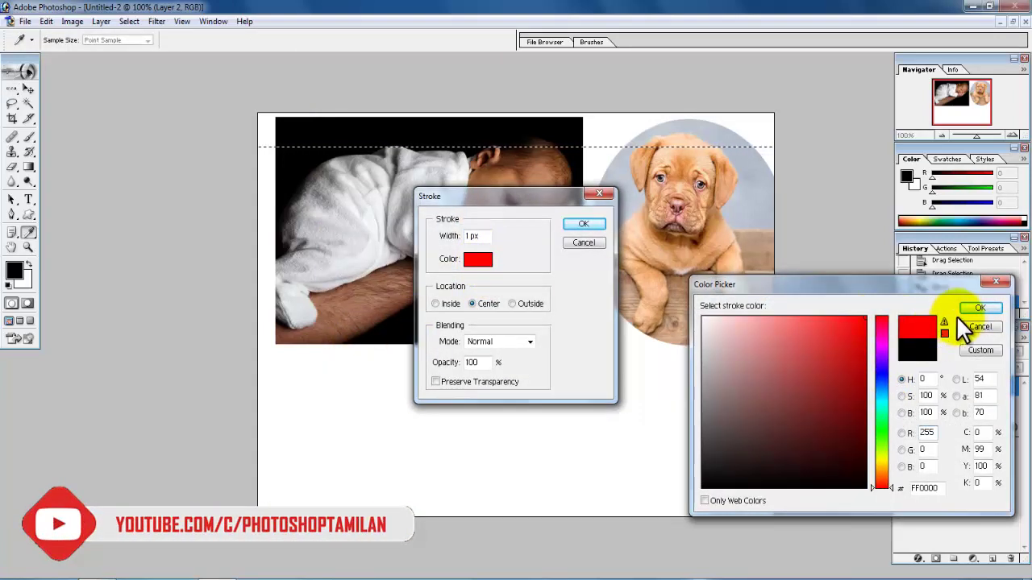
pyautogui.click(978, 308)
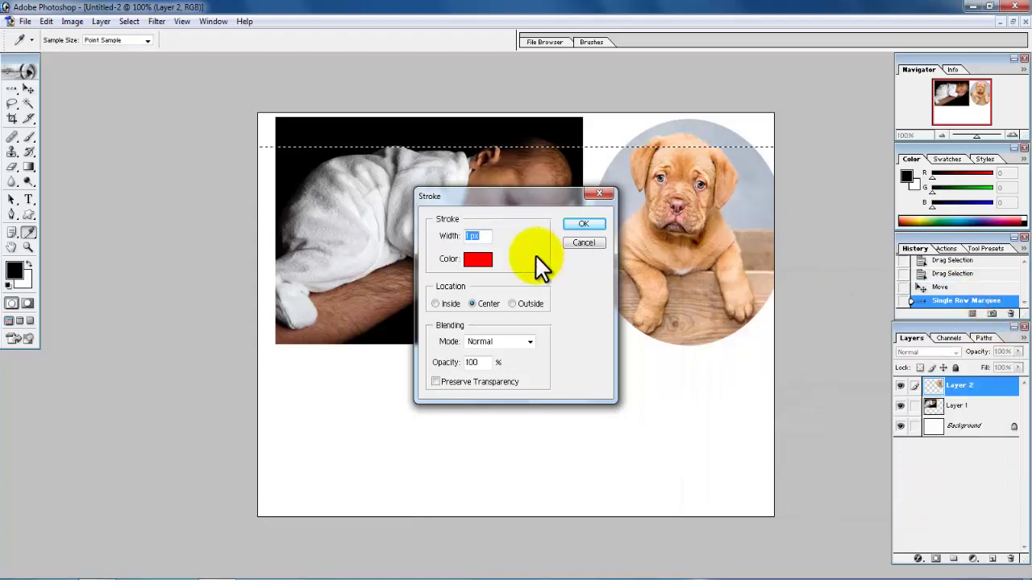
pyautogui.write('5')
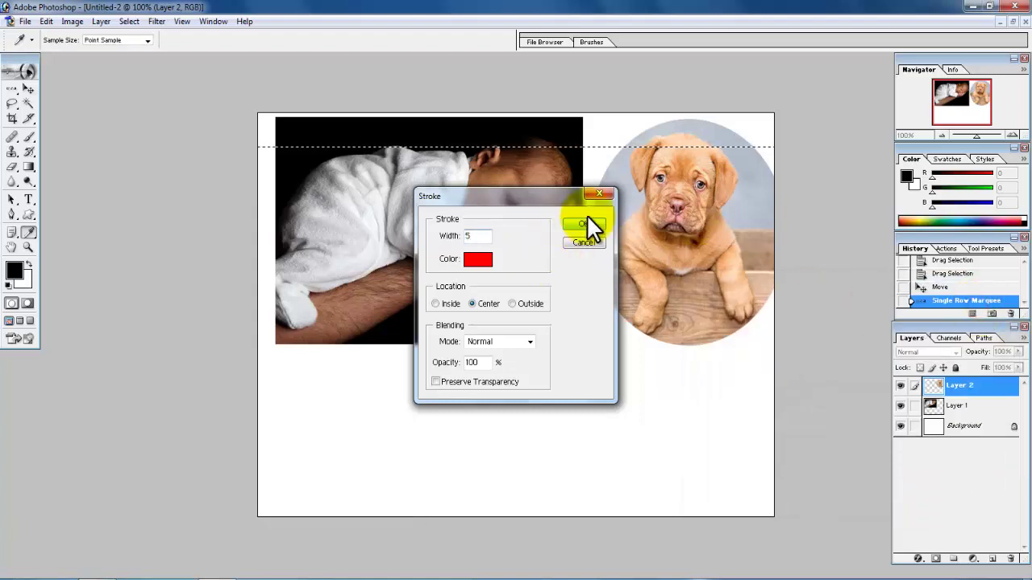
pyautogui.click(585, 223)
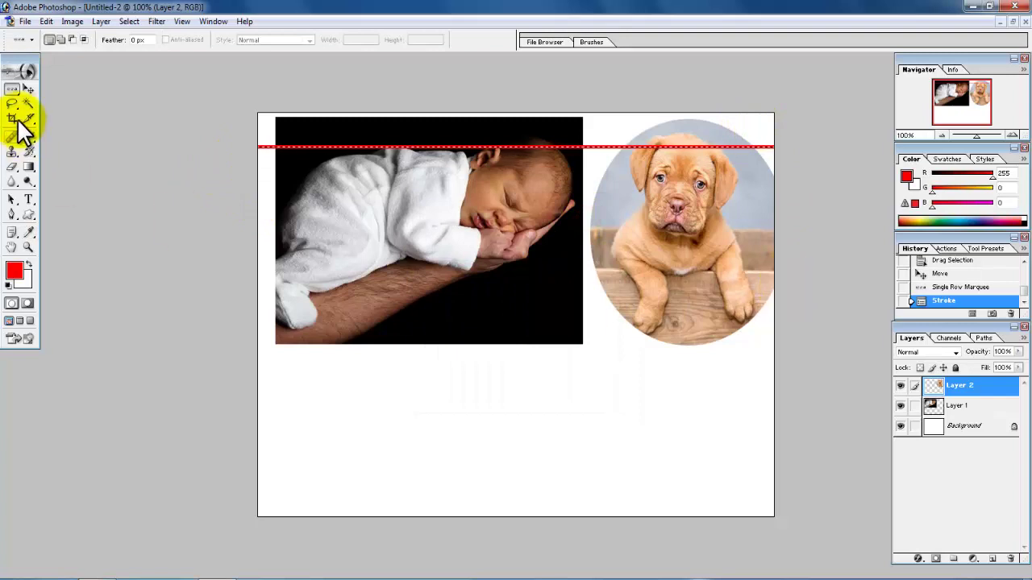
# Step: Reselect the Single Row Marquee tool from the marquee flyout
pyautogui.click(12, 88)
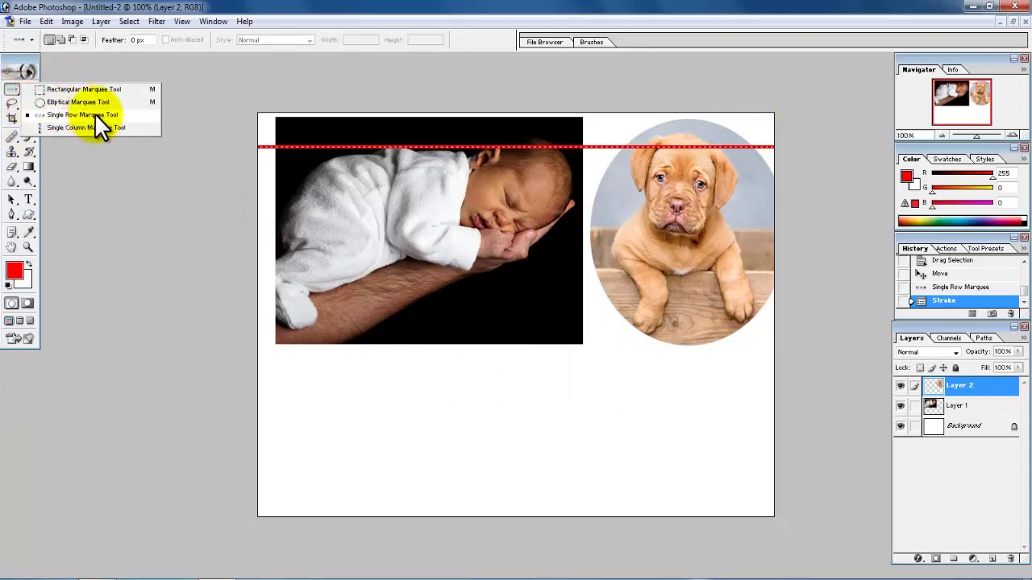
pyautogui.click(94, 114)
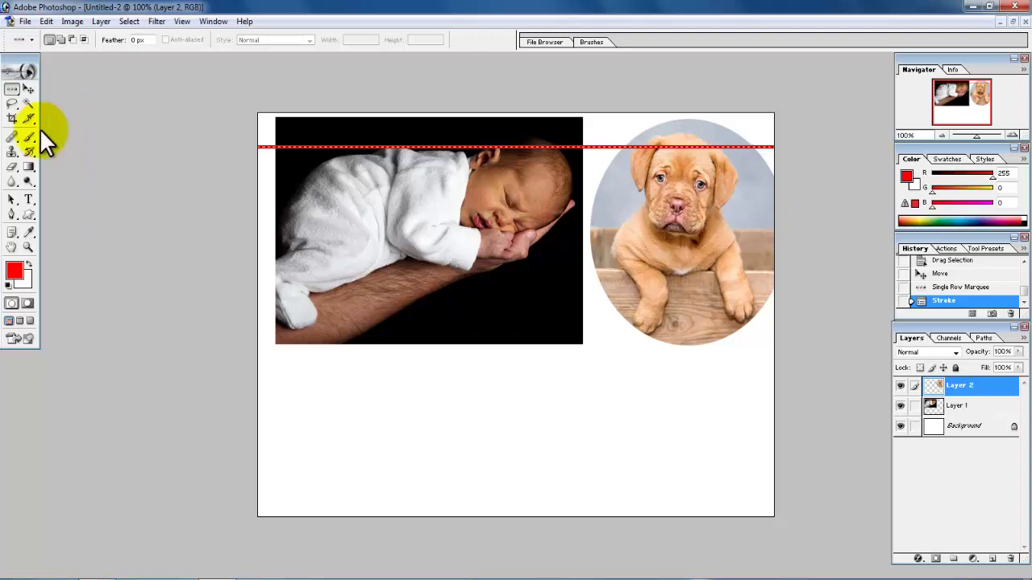
pyautogui.click(12, 90)
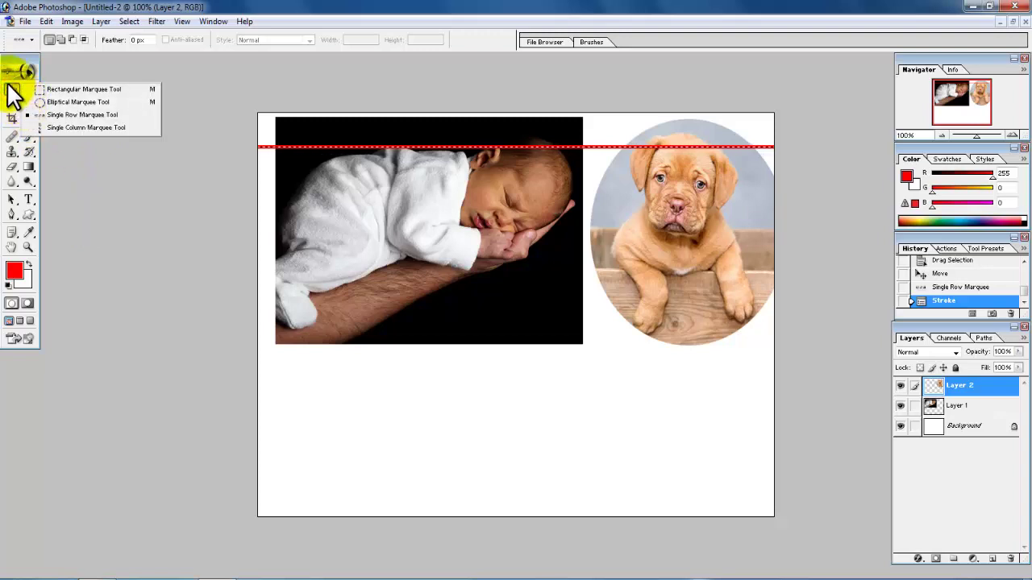
pyautogui.click(13, 87)
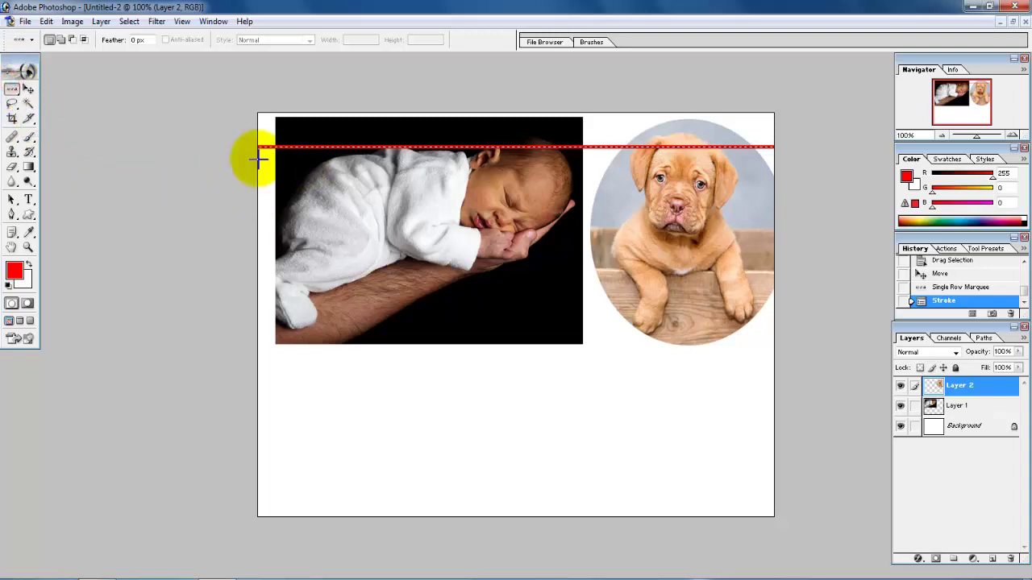
# Step: Select a row across the middle of both photos and stroke it 2 px red
pyautogui.hotkey('ctrl', 'd')
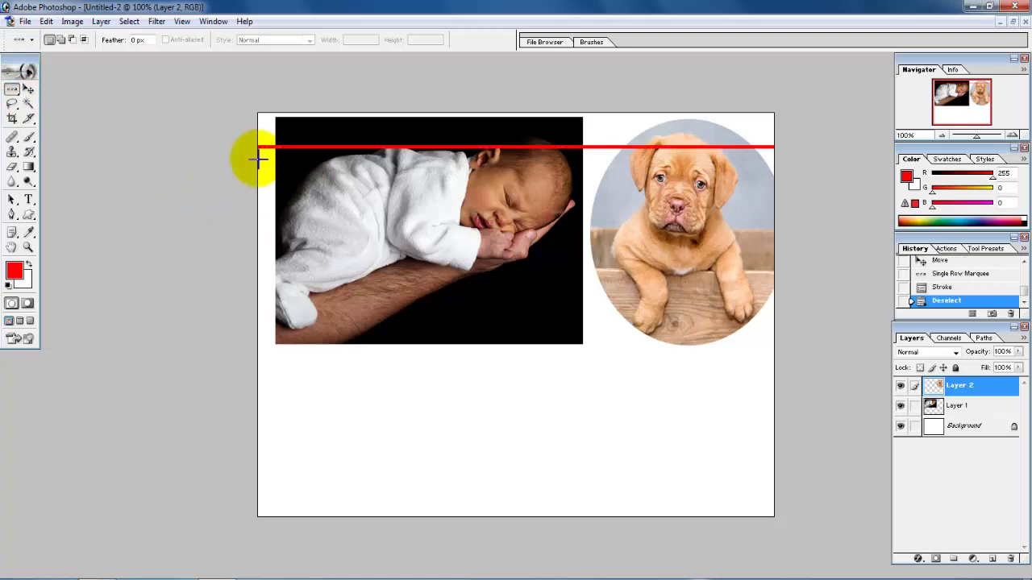
pyautogui.click(271, 258)
pyautogui.rightClick(319, 264)
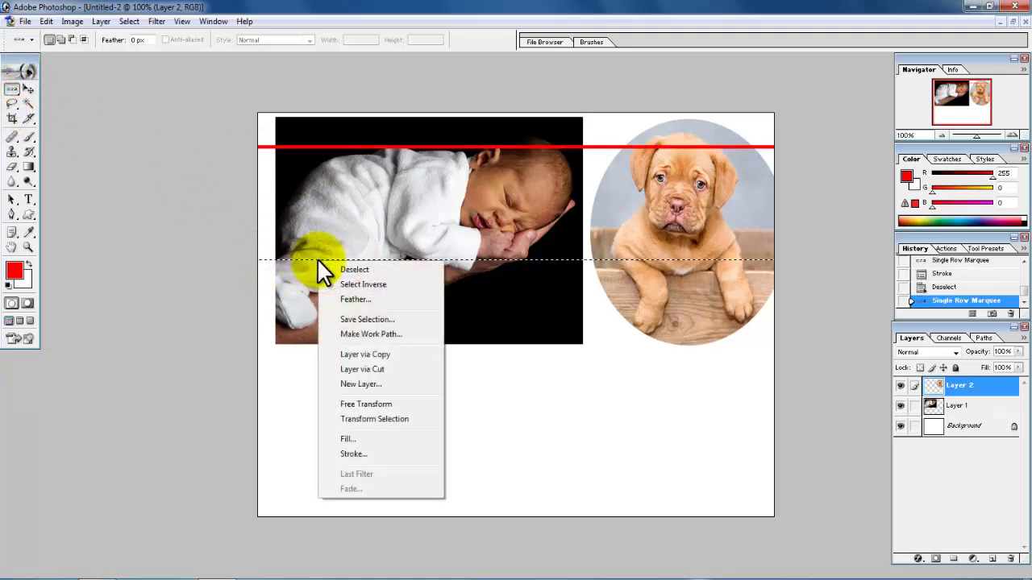
pyautogui.click(374, 454)
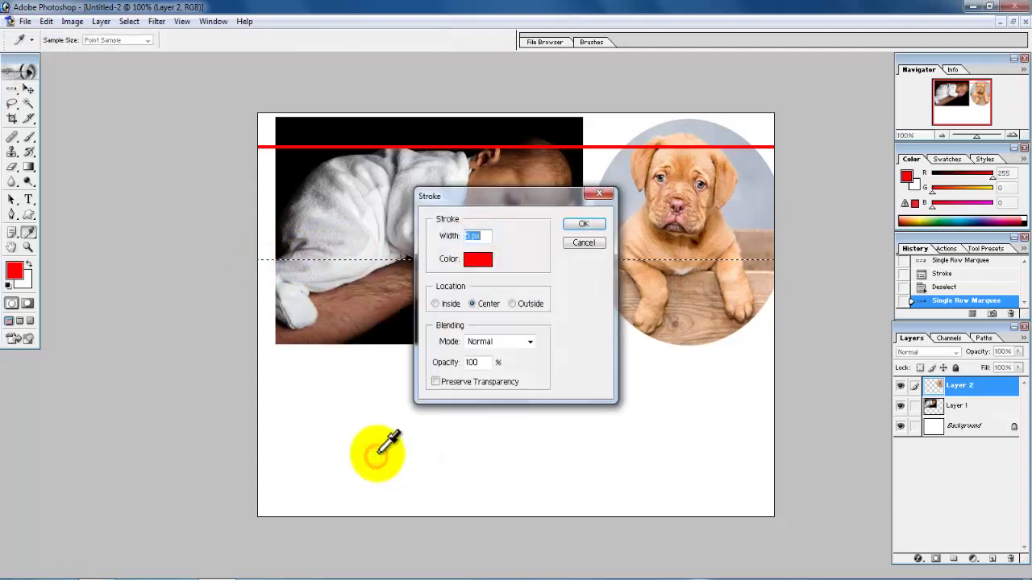
pyautogui.write('2')
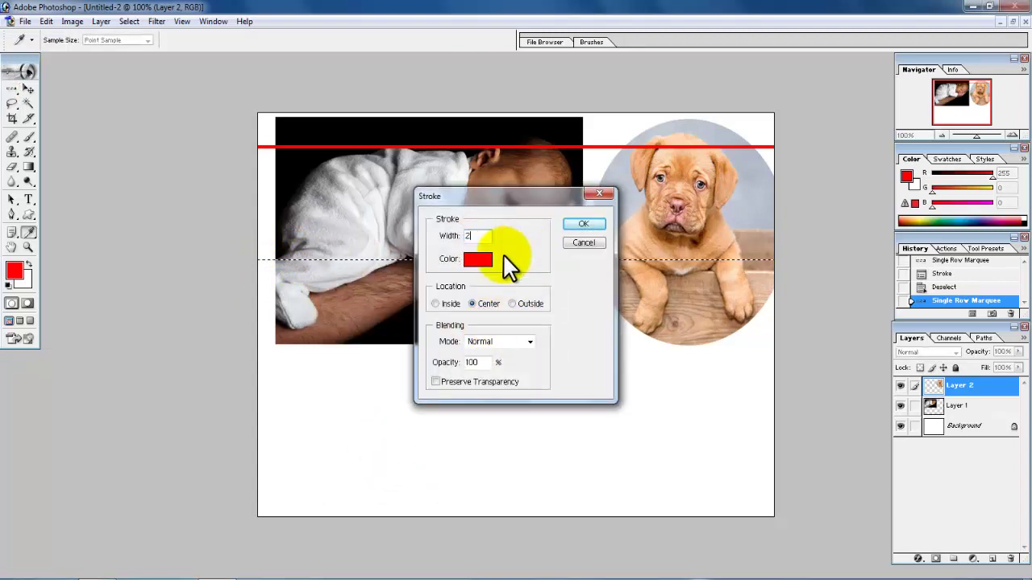
pyautogui.click(580, 214)
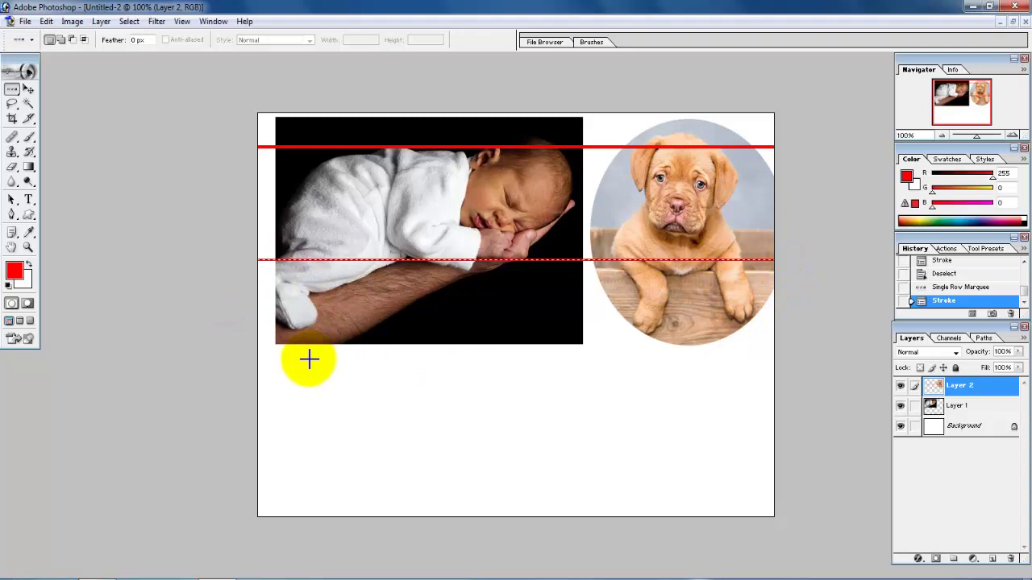
pyautogui.click(13, 89)
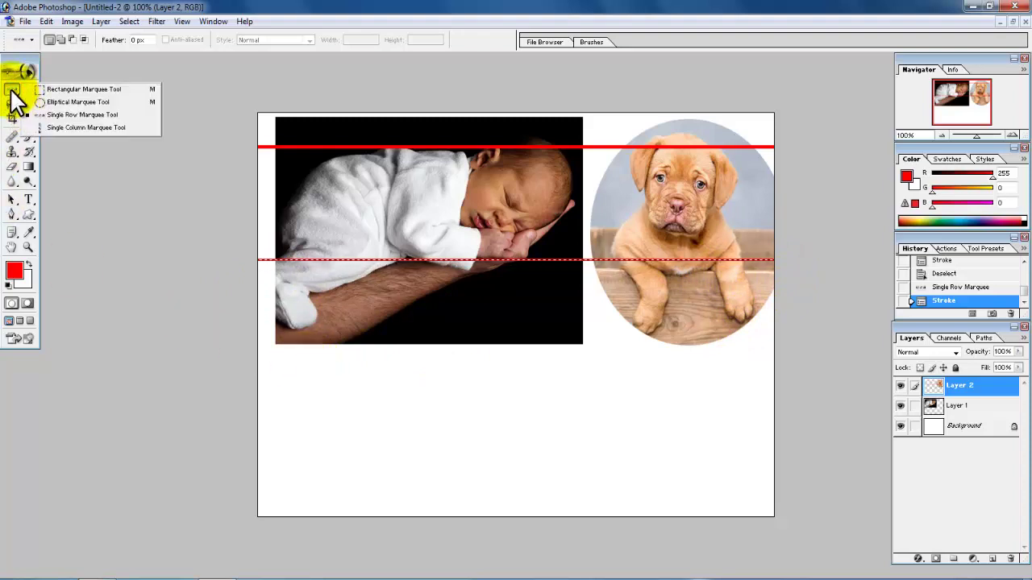
# Step: Select a single pixel column near the baby's left side and stroke it green
pyautogui.click(74, 128)
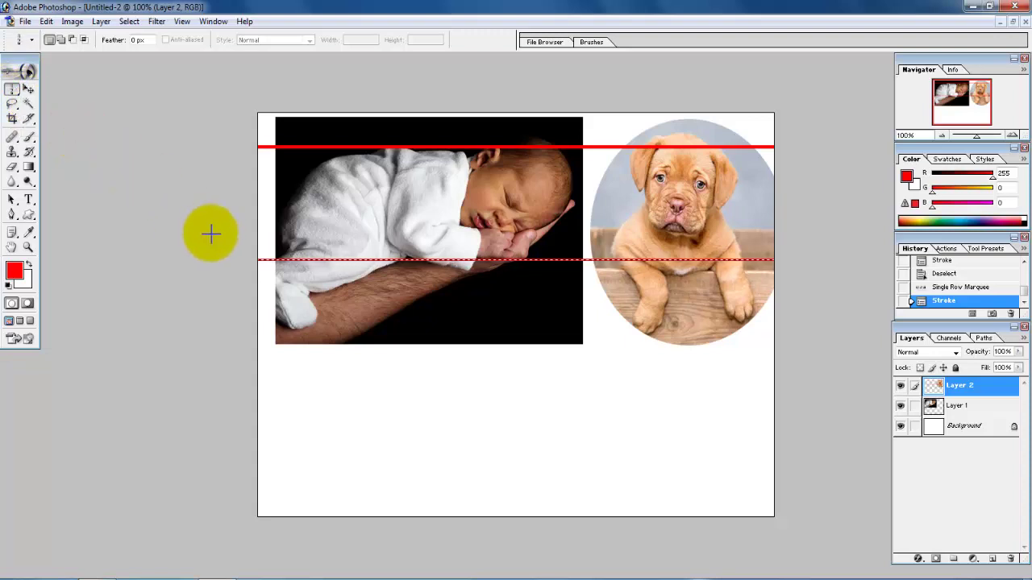
pyautogui.click(309, 207)
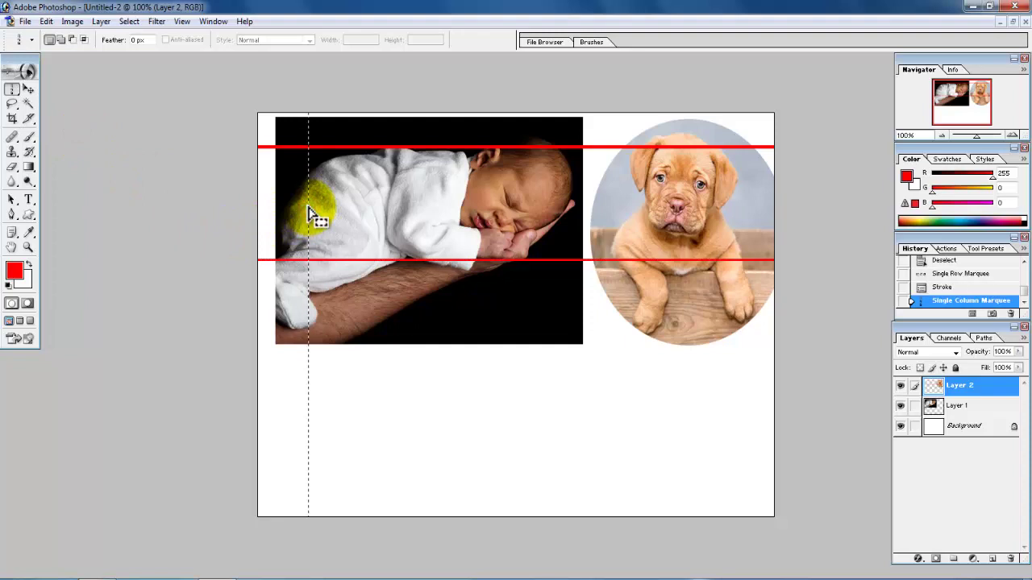
pyautogui.rightClick(309, 207)
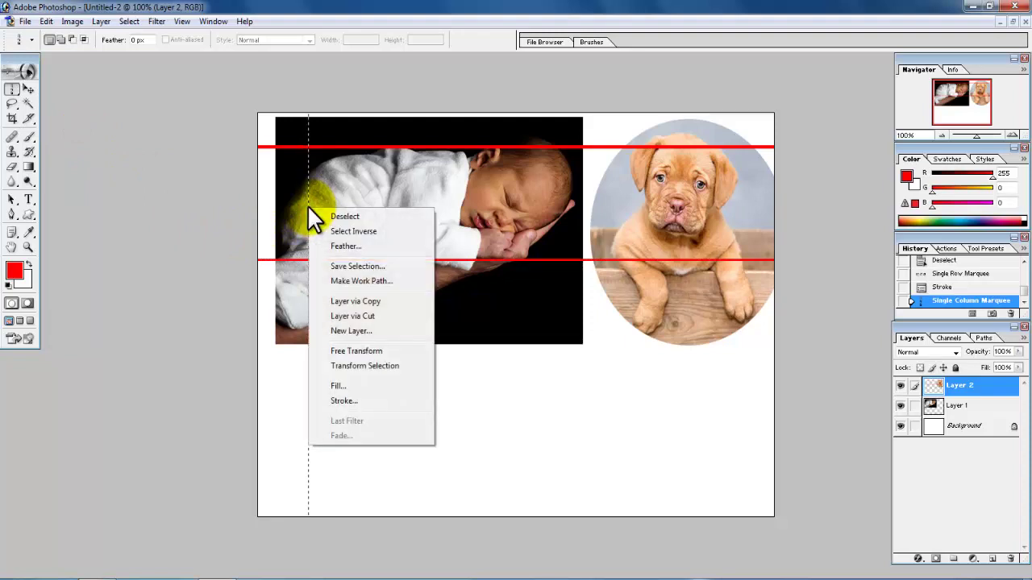
pyautogui.click(353, 400)
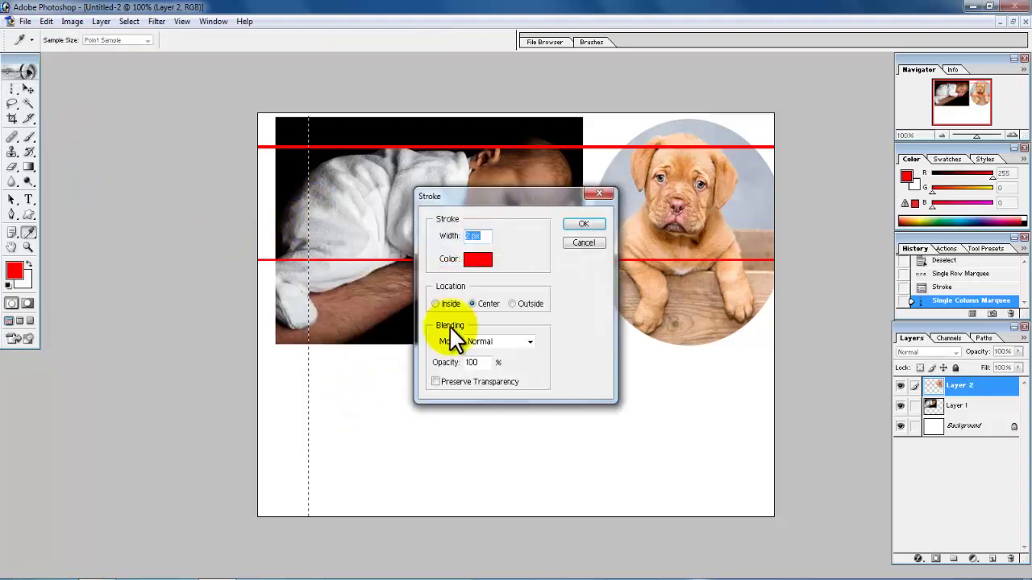
pyautogui.click(478, 258)
pyautogui.moveTo(879, 464); pyautogui.dragTo(883, 446)
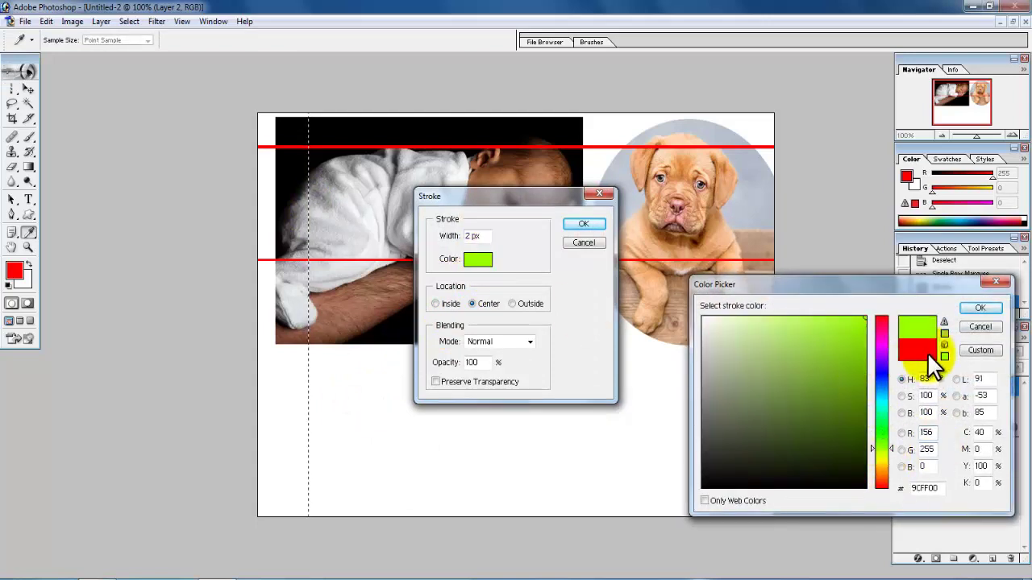
pyautogui.click(980, 308)
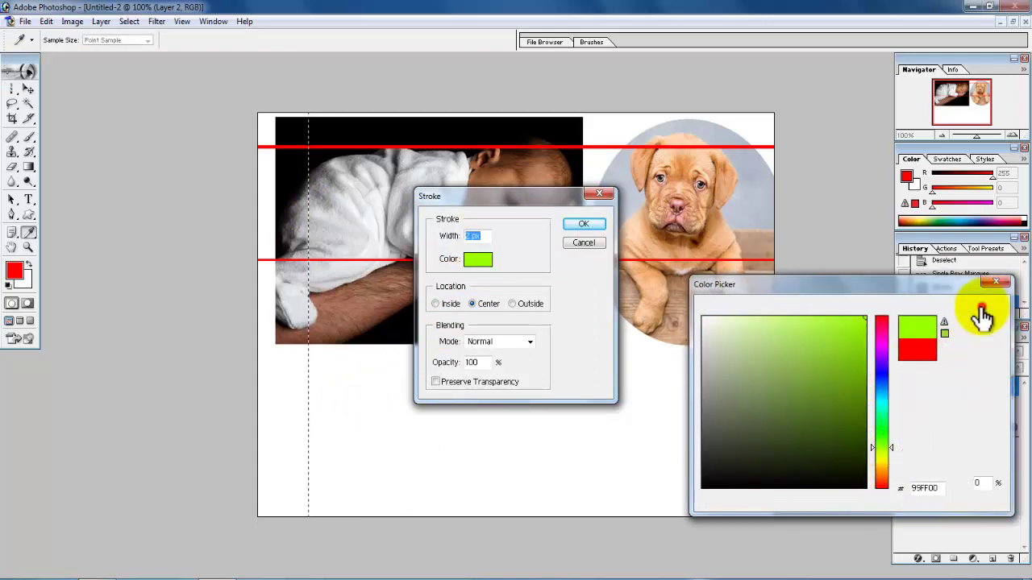
pyautogui.click(571, 222)
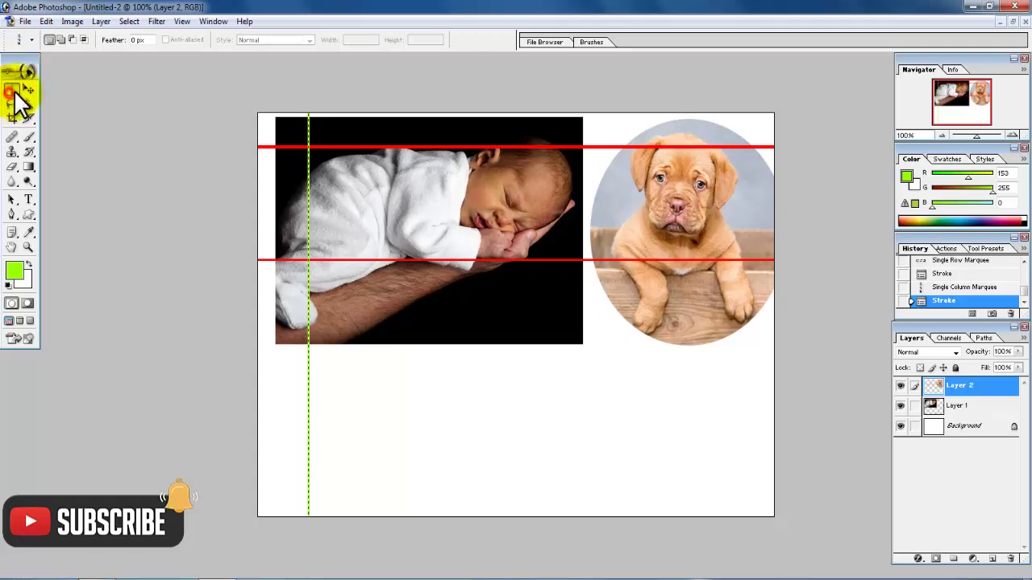
# Step: Keep the Single Column Marquee selected and clear the selection
pyautogui.moveTo(13, 90); pyautogui.dragTo(74, 129)
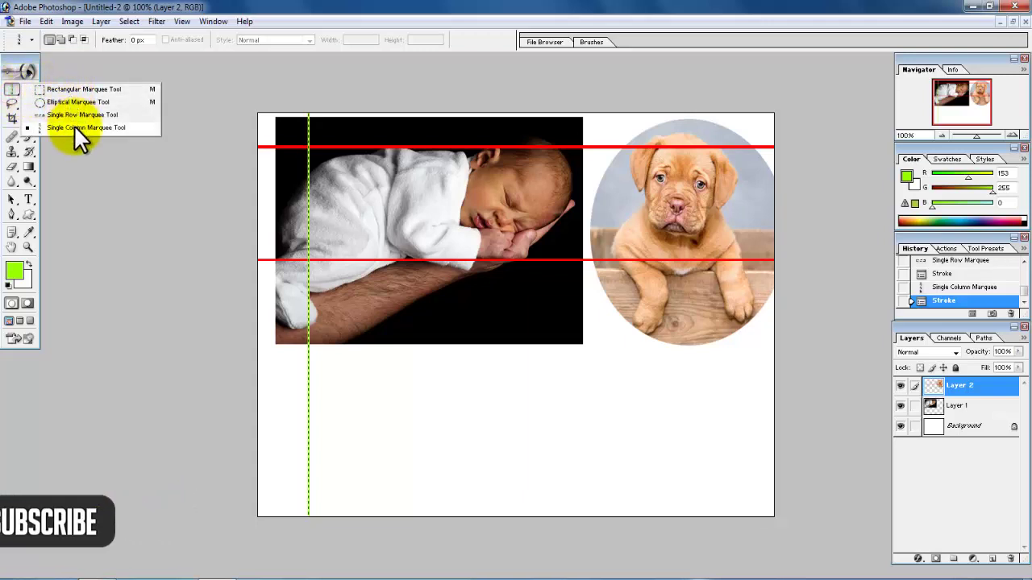
pyautogui.click(74, 127)
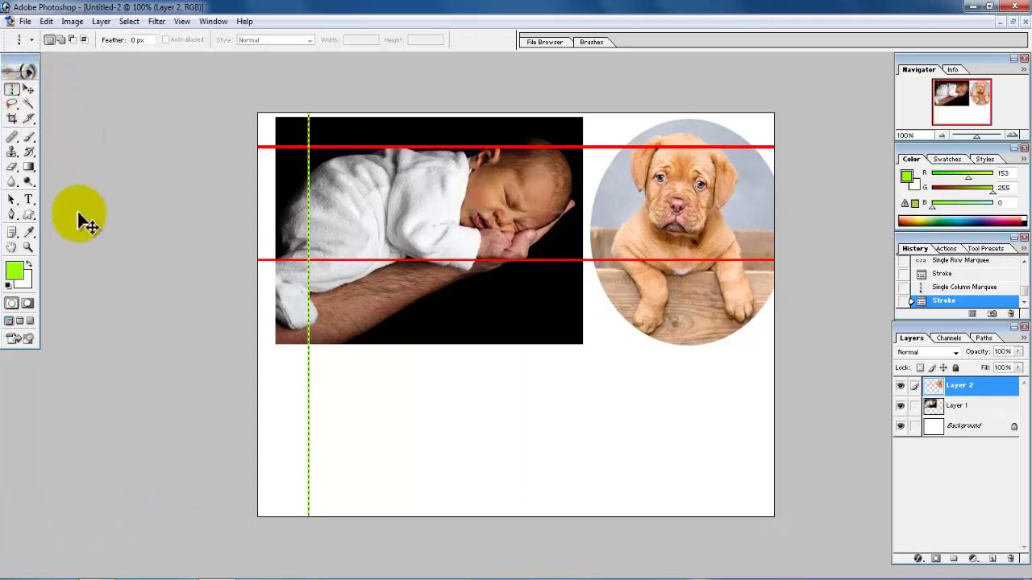
pyautogui.hotkey('ctrl', 'd')
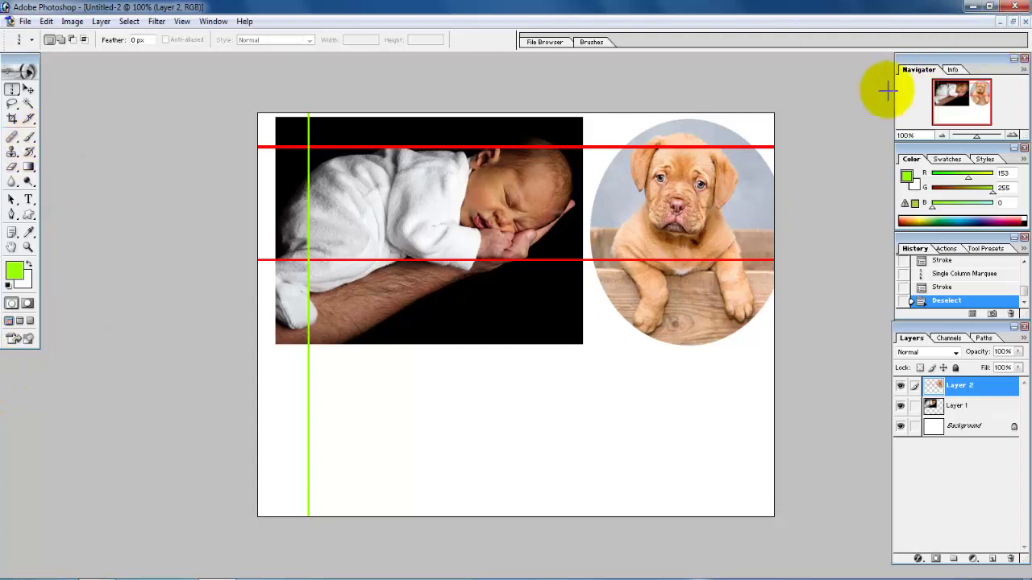
# Step: Restore the collage to a floating window and move the baby photo (Layer 1) lower
pyautogui.click(1012, 22)
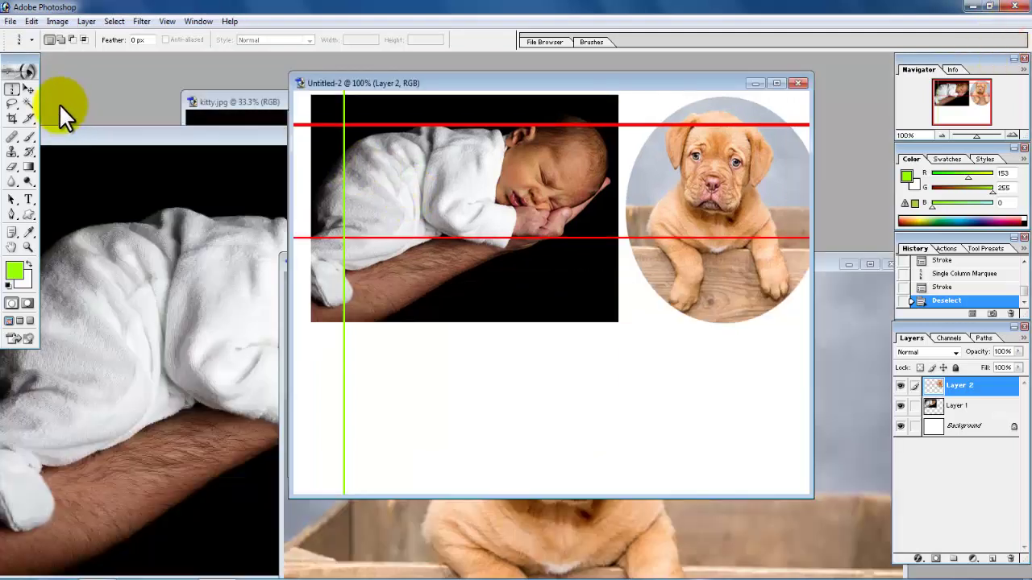
pyautogui.click(27, 89)
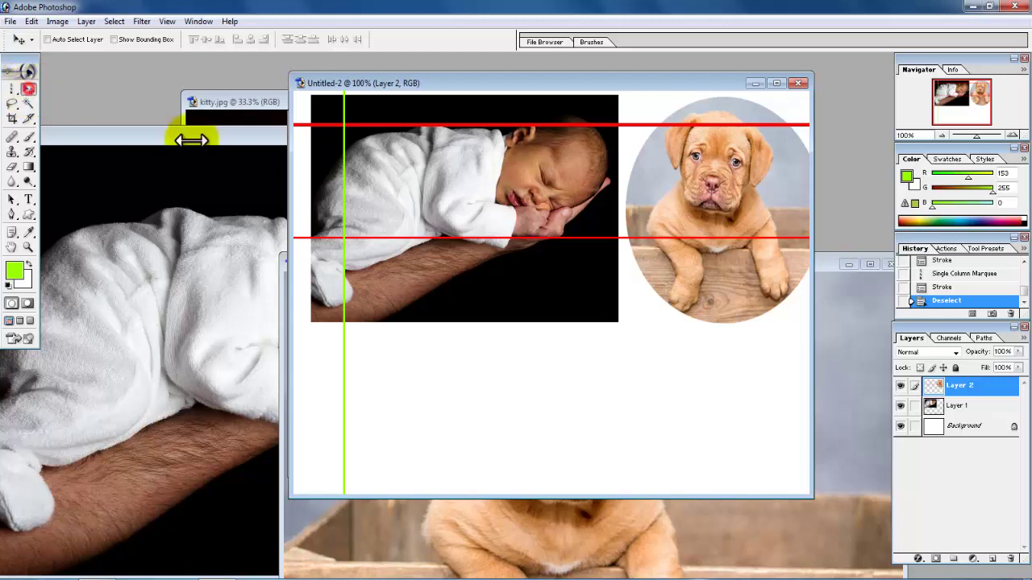
pyautogui.rightClick(457, 283)
pyautogui.click(484, 290)
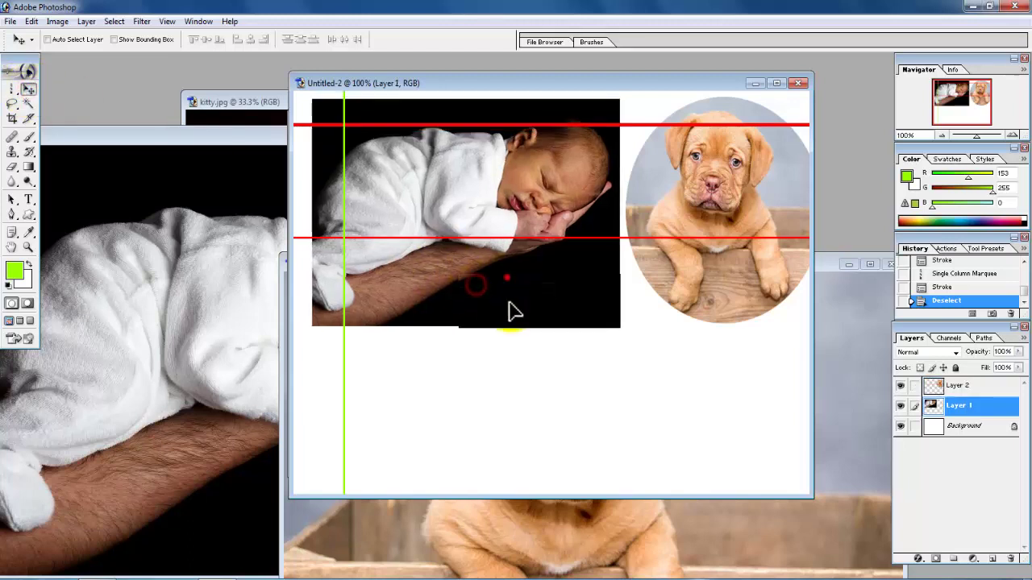
pyautogui.moveTo(511, 306)
pyautogui.mouseDown()
pyautogui.moveTo(511, 320)
pyautogui.moveTo(515, 290)
pyautogui.mouseUp()
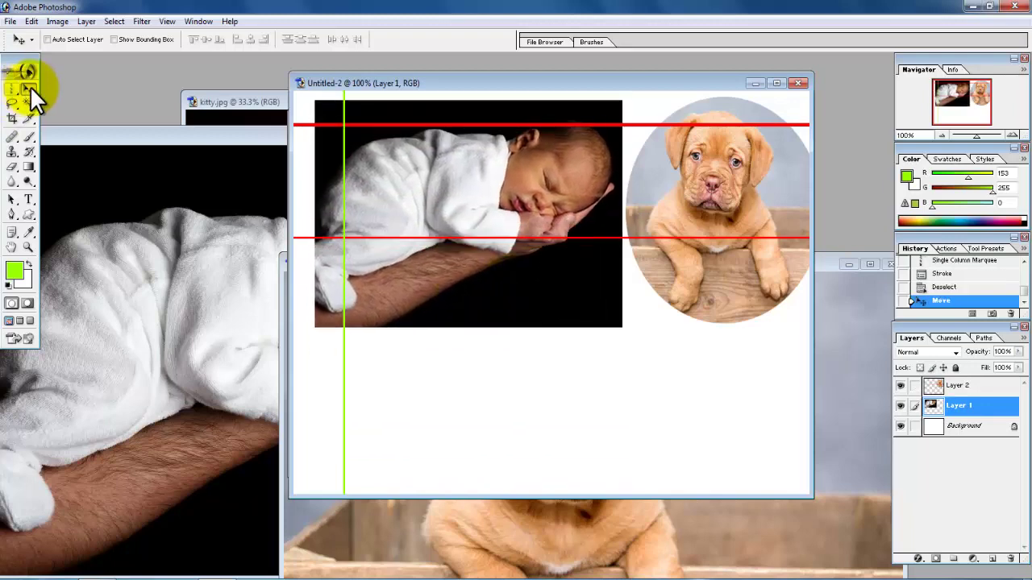
pyautogui.click(123, 233)
pyautogui.click(668, 259)
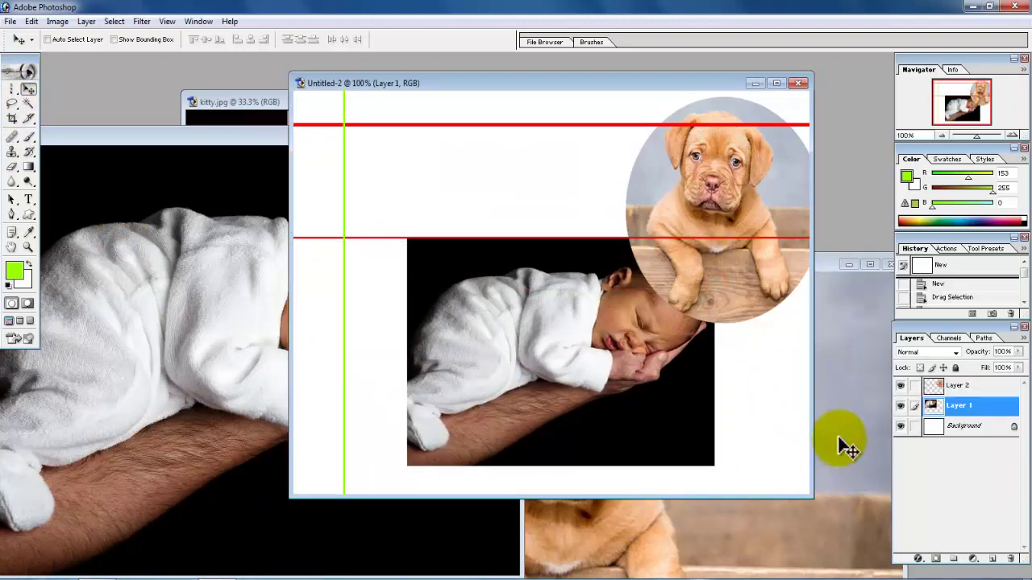
pyautogui.moveTo(724, 295); pyautogui.dragTo(842, 444)
# Step: Undo an accidental copy of the puppy layer into baby.jpg
pyautogui.click(708, 196)
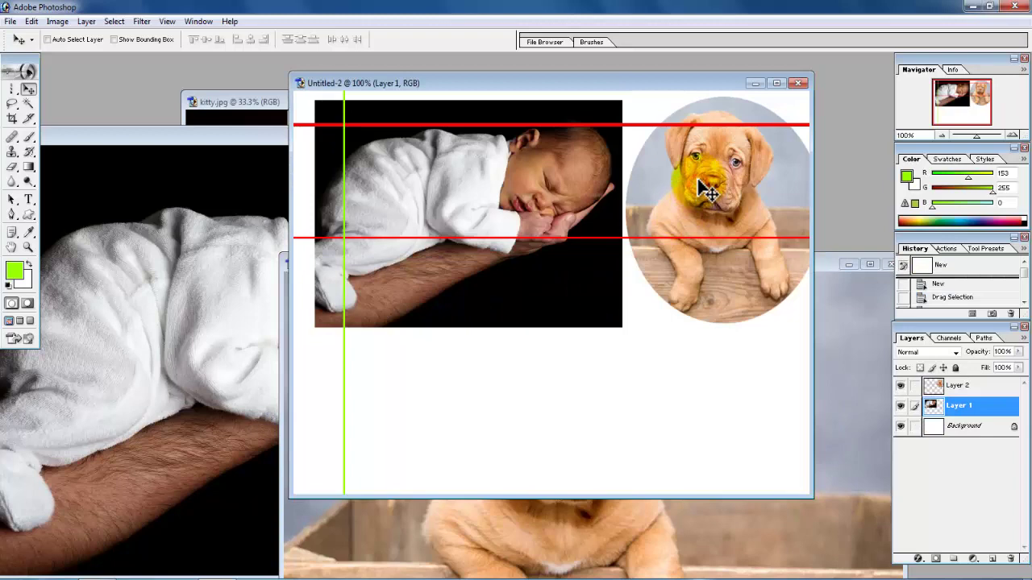
pyautogui.rightClick(707, 189)
pyautogui.click(744, 186)
pyautogui.moveTo(717, 198)
pyautogui.mouseDown()
pyautogui.moveTo(159, 363)
pyautogui.moveTo(445, 477)
pyautogui.mouseUp()
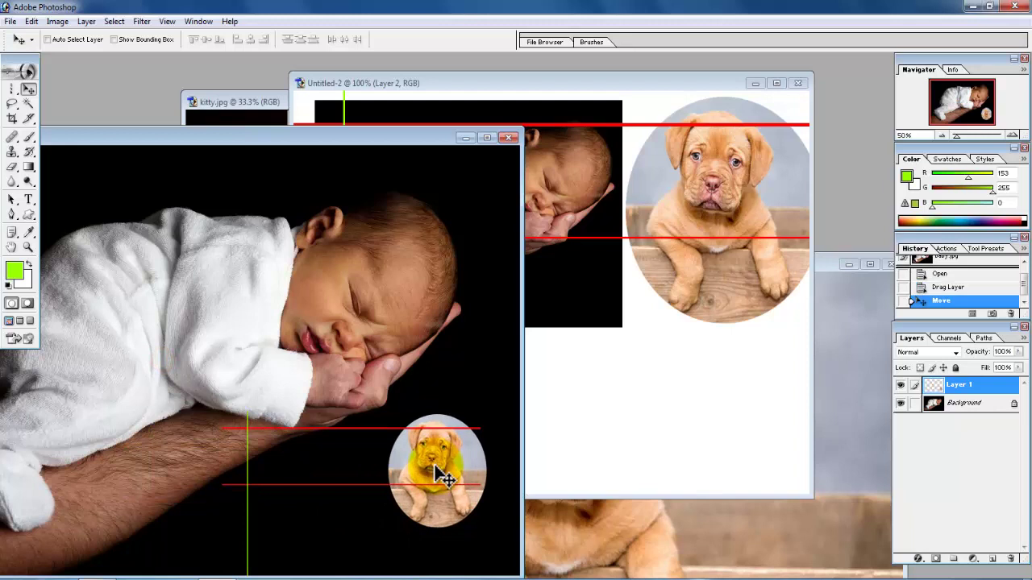
pyautogui.hotkey('ctrl', 'z')
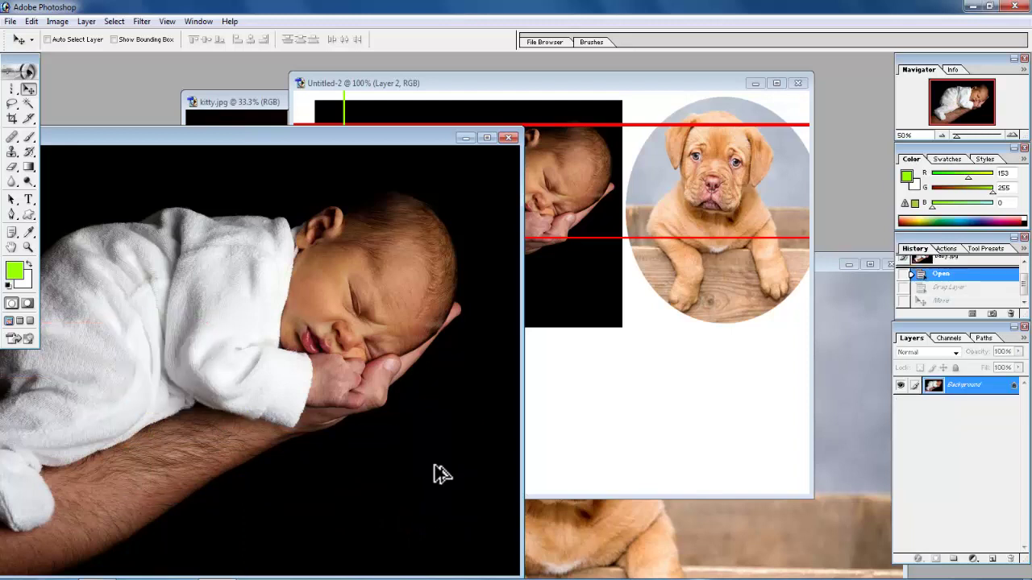
pyautogui.moveTo(444, 477); pyautogui.dragTo(595, 408)
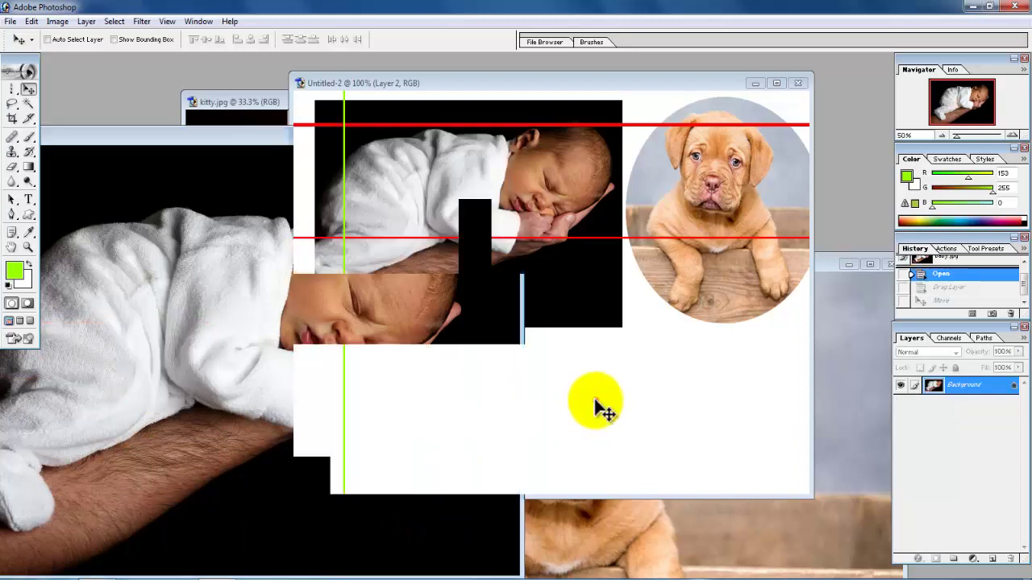
pyautogui.click(13, 89)
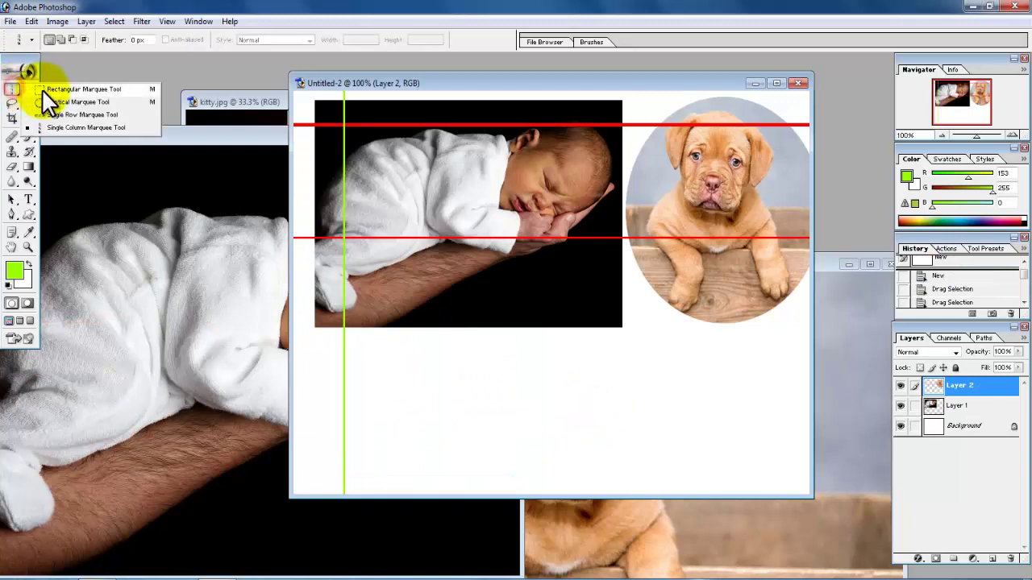
# Step: Choose the Lasso tool and bring the baby.jpg window into view
pyautogui.click(42, 89)
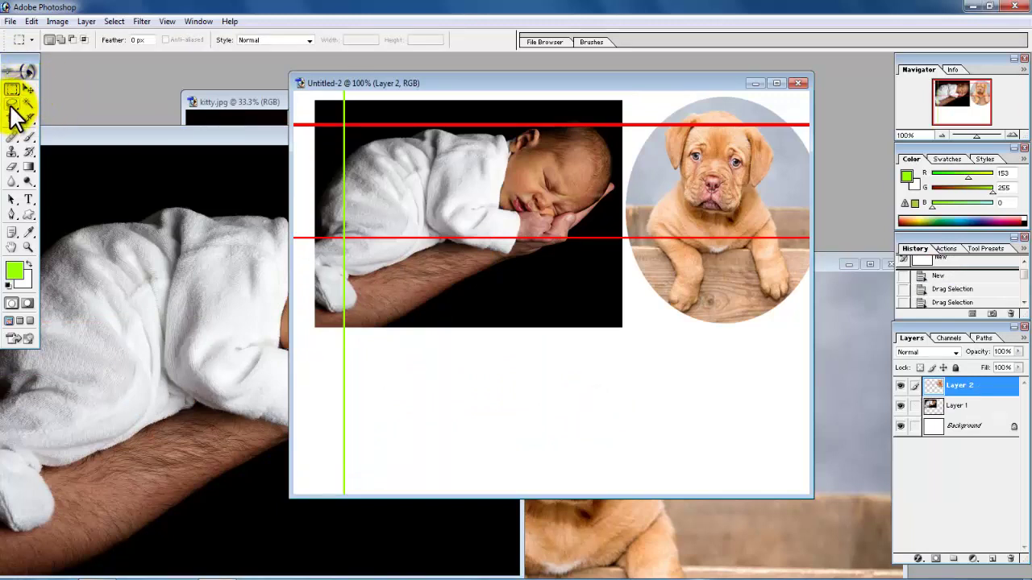
pyautogui.click(11, 105)
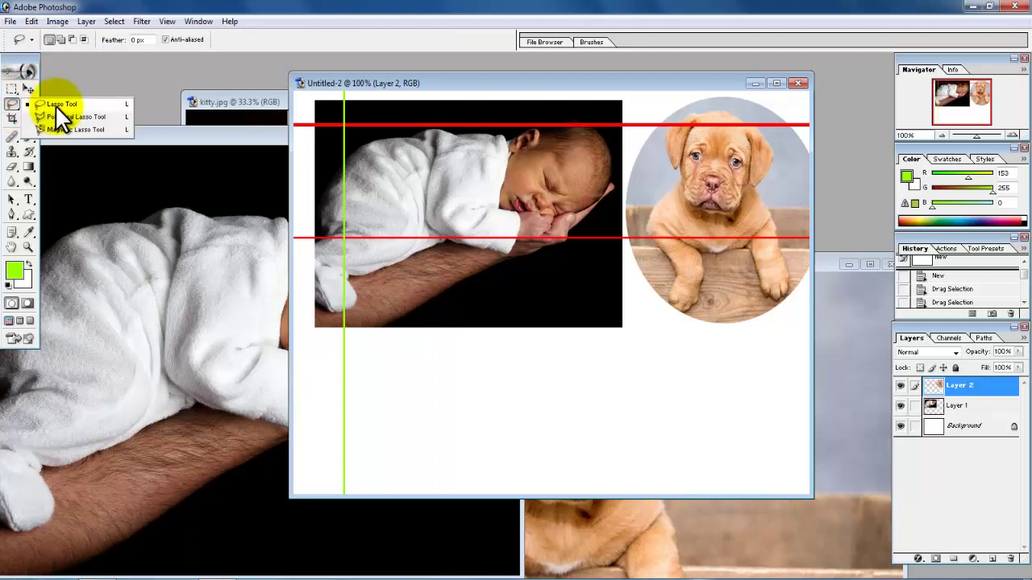
pyautogui.click(57, 105)
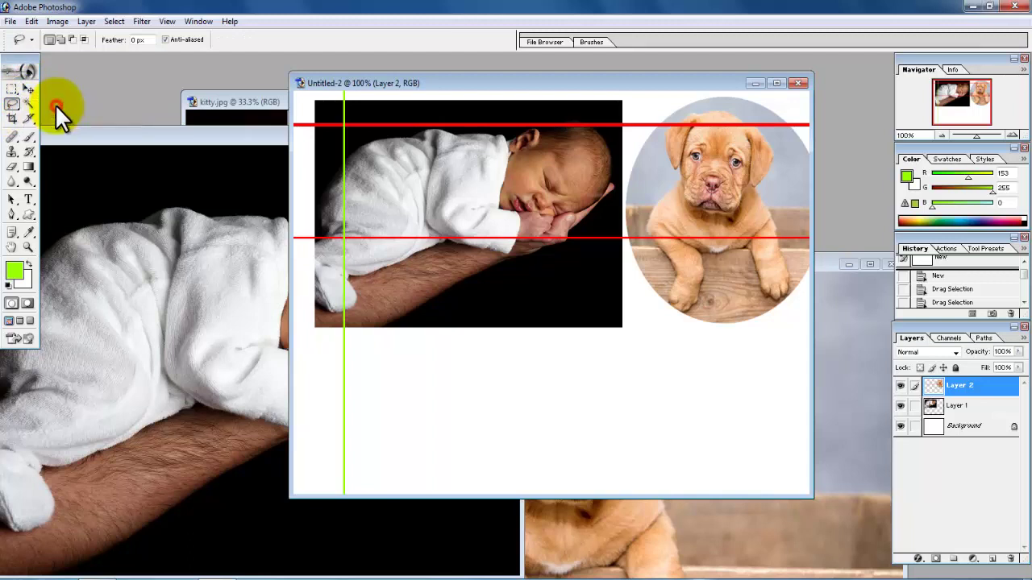
pyautogui.click(136, 141)
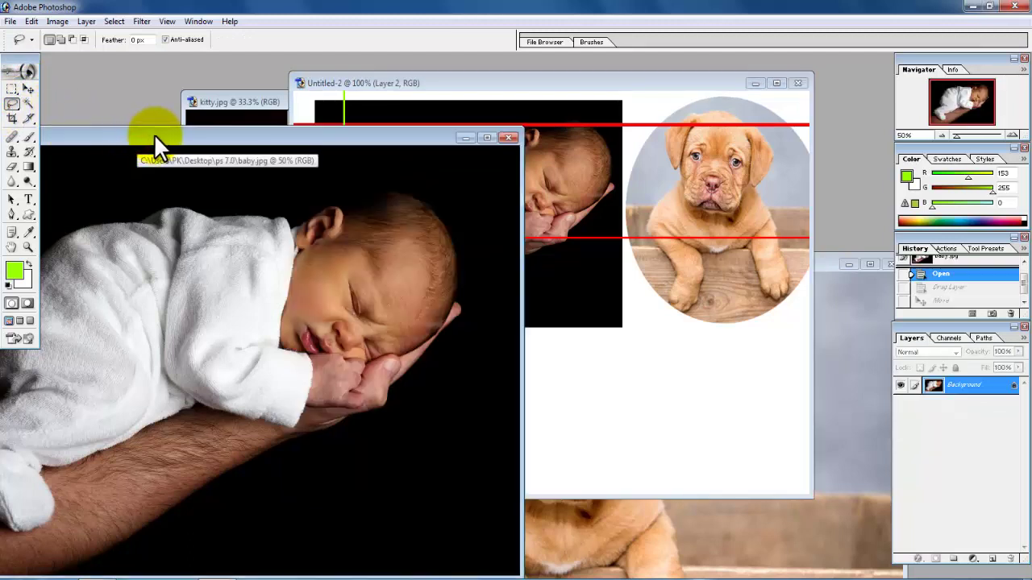
pyautogui.moveTo(154, 134)
pyautogui.mouseDown()
pyautogui.moveTo(333, 113)
pyautogui.moveTo(308, 116)
pyautogui.mouseUp()
# Step: Trace a freehand lasso outline around the baby and the arm holding it
pyautogui.click(218, 218)
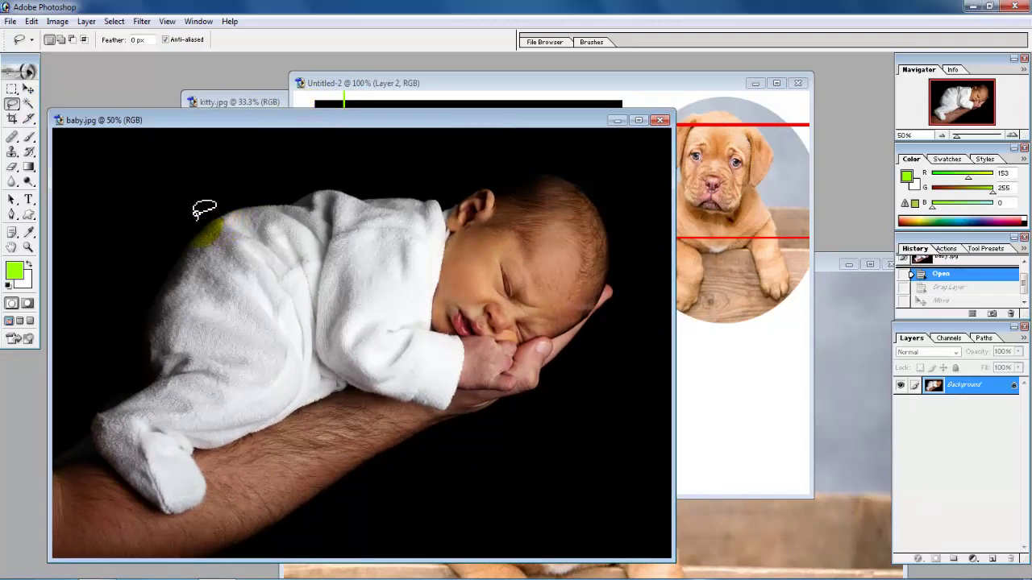
pyautogui.click(12, 103)
pyautogui.moveTo(7, 103); pyautogui.dragTo(34, 109)
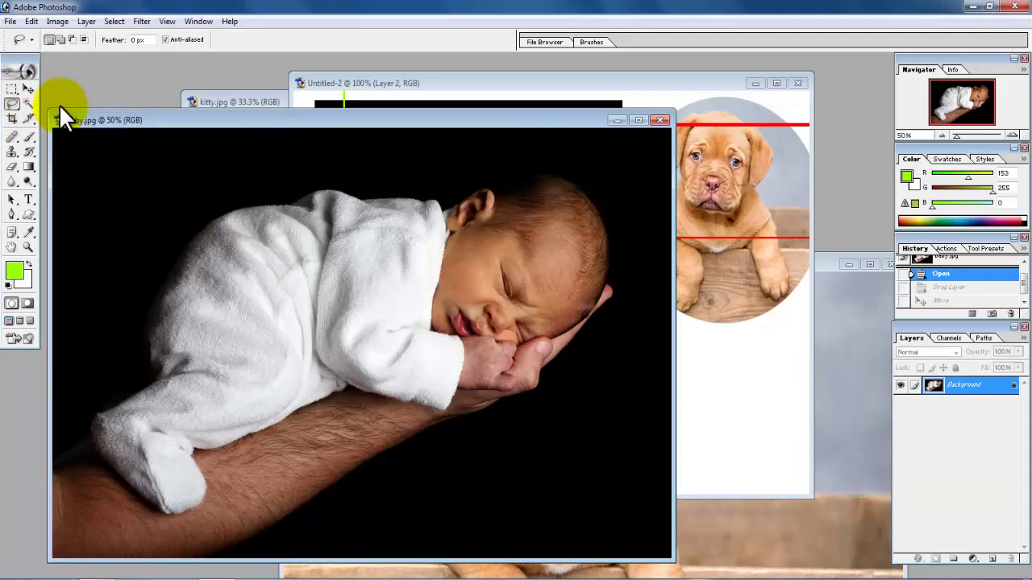
pyautogui.click(61, 105)
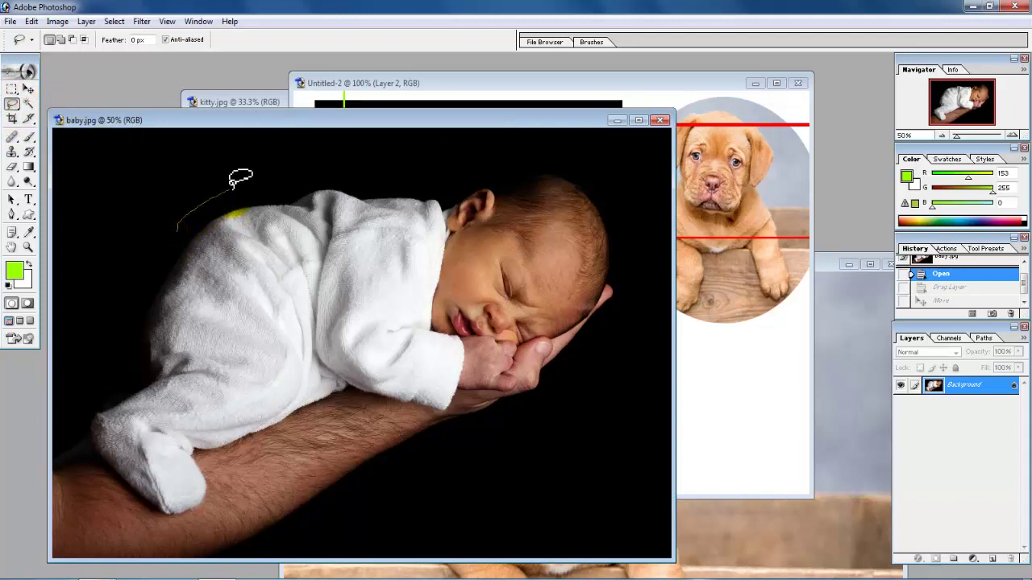
pyautogui.moveTo(231, 186); pyautogui.dragTo(372, 167)
pyautogui.moveTo(445, 161)
pyautogui.mouseDown()
pyautogui.moveTo(546, 159)
pyautogui.moveTo(628, 239)
pyautogui.moveTo(619, 339)
pyautogui.mouseUp()
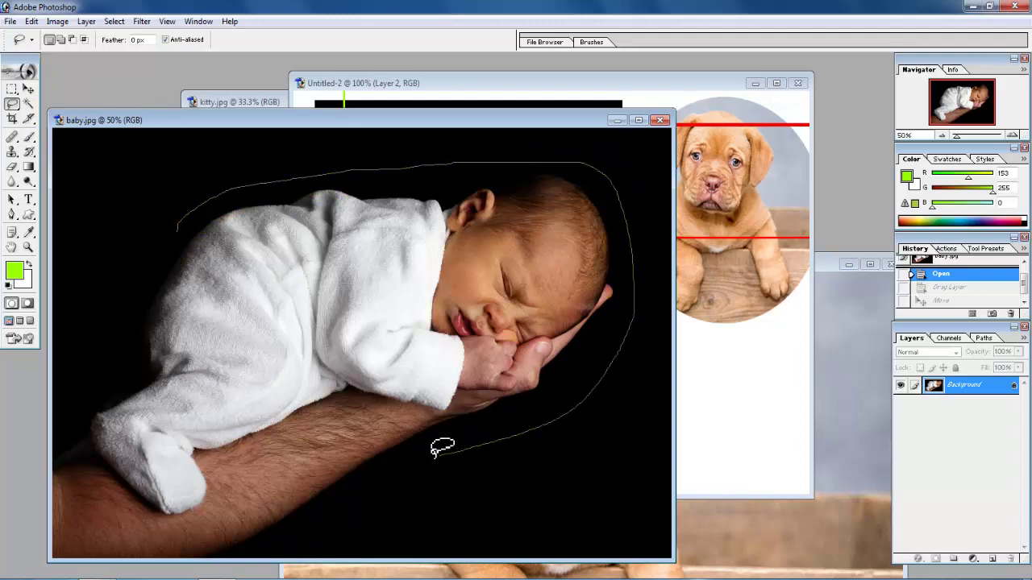
pyautogui.moveTo(316, 482)
pyautogui.mouseDown()
pyautogui.moveTo(231, 460)
pyautogui.moveTo(196, 387)
pyautogui.moveTo(189, 392)
pyautogui.moveTo(181, 227)
pyautogui.mouseUp()
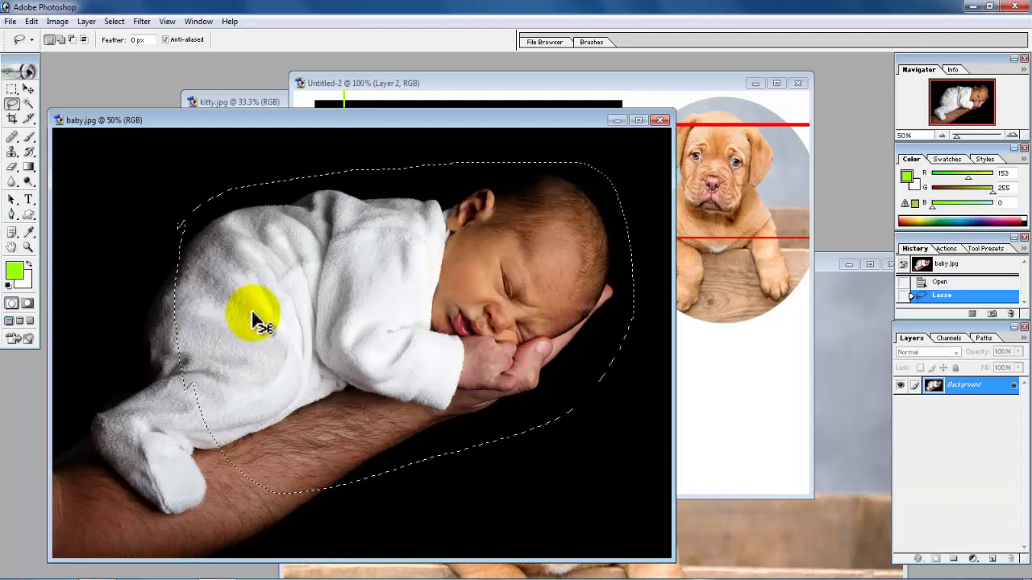
# Step: Redraw the freehand lasso outline around the baby, arm and foot
pyautogui.hotkey('ctrl', 'd')
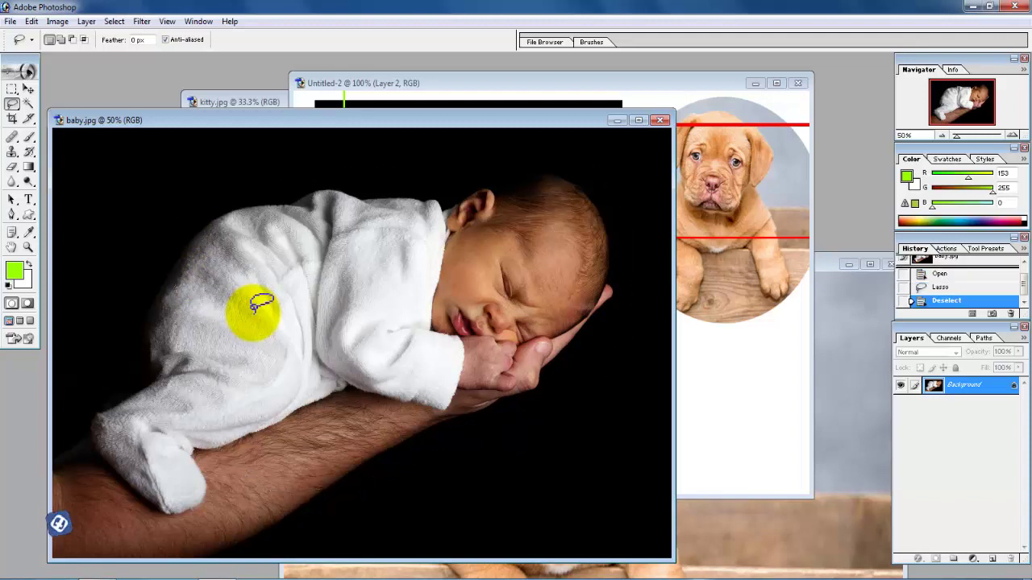
pyautogui.click(18, 104)
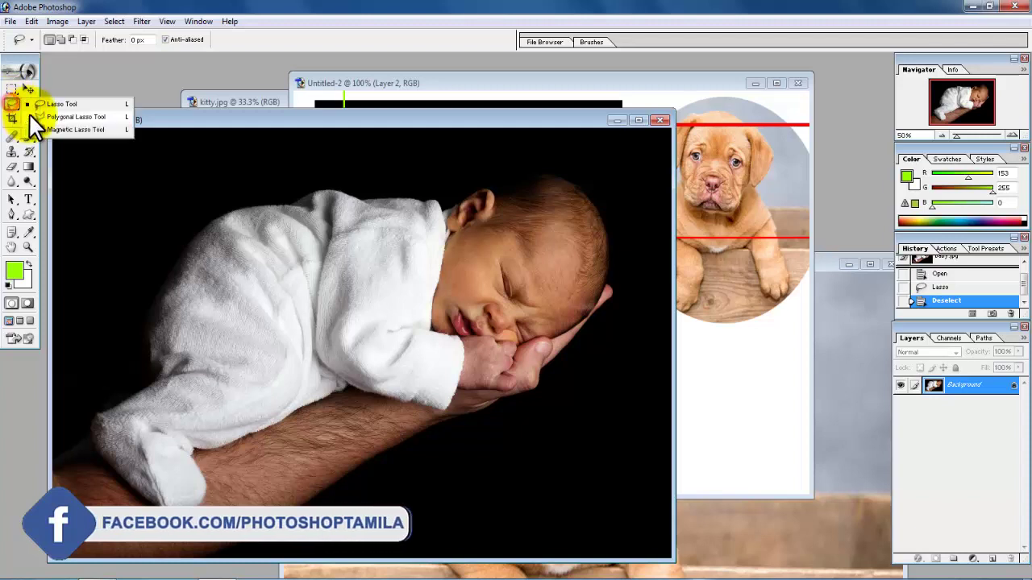
pyautogui.click(51, 103)
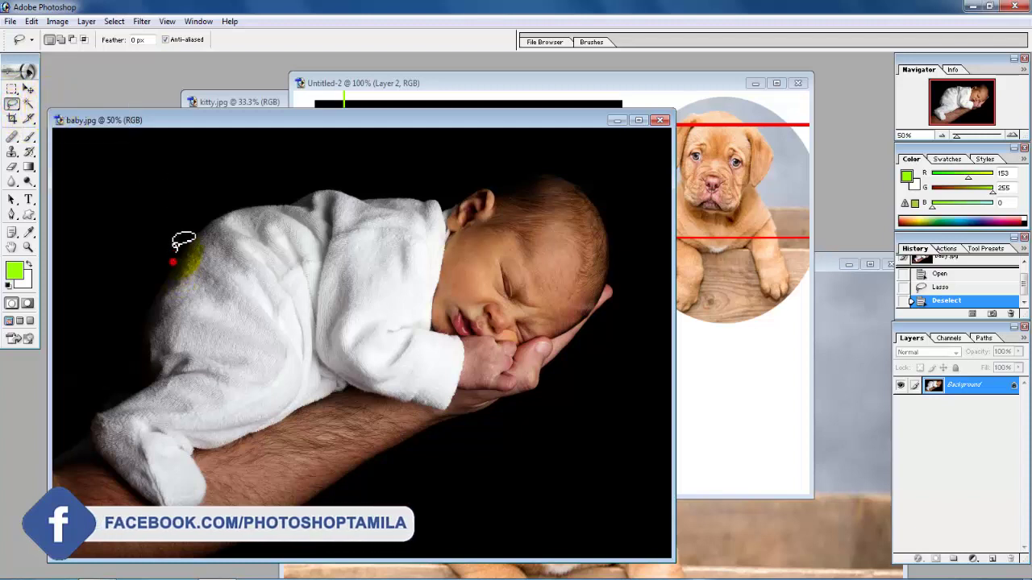
pyautogui.moveTo(174, 250)
pyautogui.mouseDown()
pyautogui.moveTo(224, 202)
pyautogui.moveTo(299, 179)
pyautogui.moveTo(613, 166)
pyautogui.moveTo(640, 244)
pyautogui.moveTo(618, 305)
pyautogui.moveTo(577, 360)
pyautogui.mouseUp()
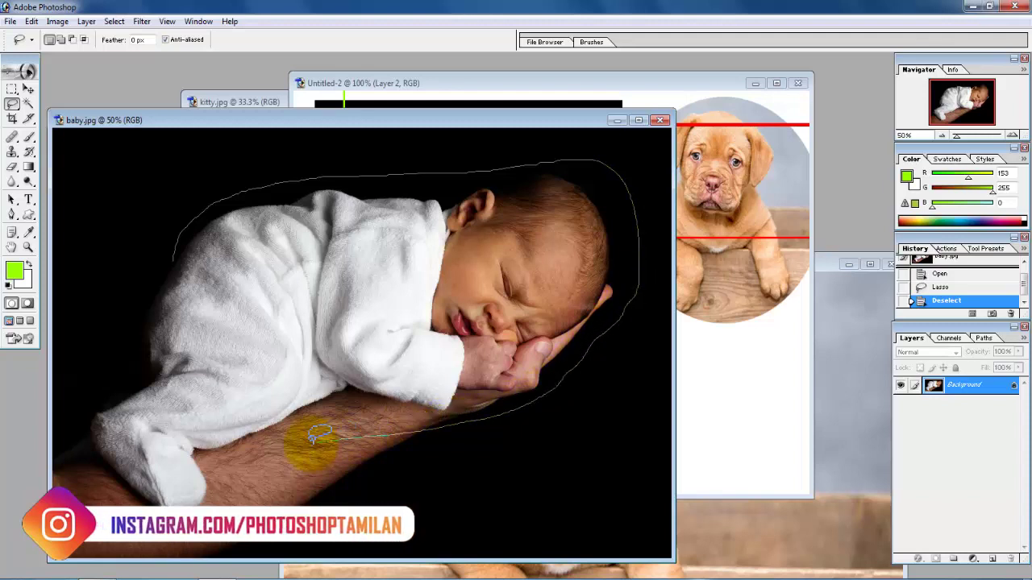
pyautogui.moveTo(315, 439)
pyautogui.mouseDown()
pyautogui.moveTo(246, 479)
pyautogui.moveTo(177, 488)
pyautogui.moveTo(161, 504)
pyautogui.moveTo(90, 485)
pyautogui.moveTo(88, 422)
pyautogui.moveTo(119, 376)
pyautogui.mouseUp()
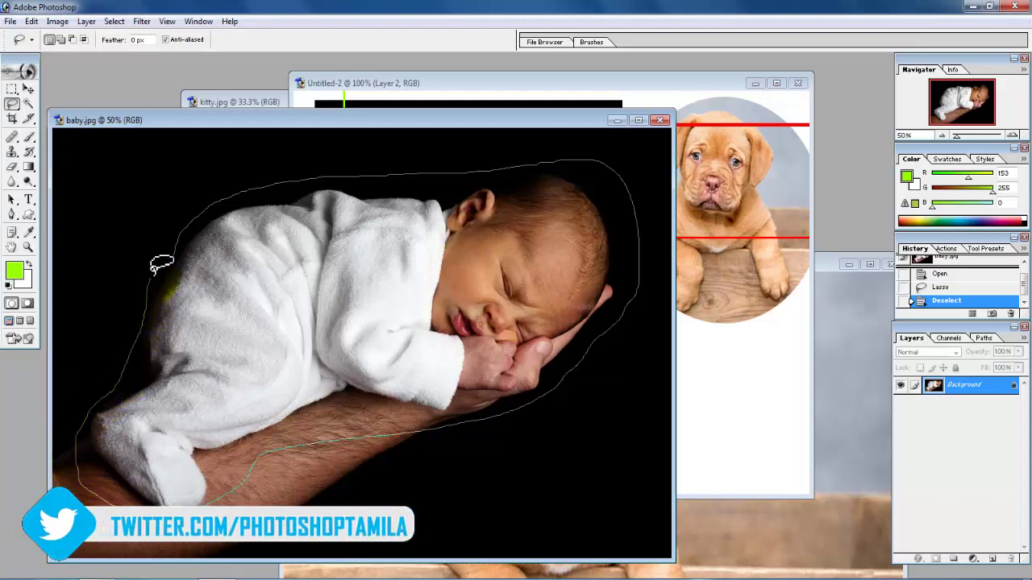
pyautogui.moveTo(181, 250); pyautogui.dragTo(173, 259)
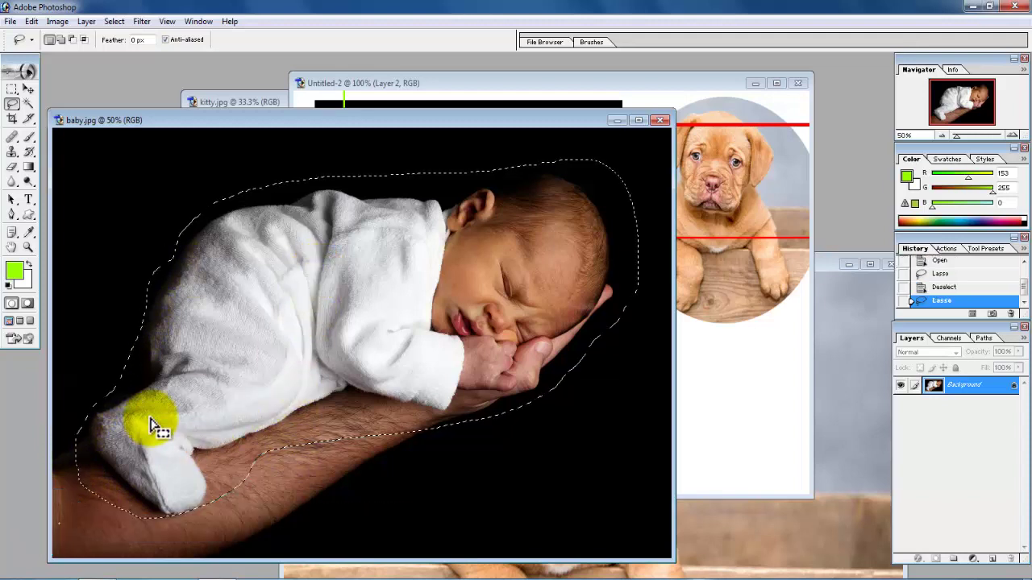
# Step: Copy the selected baby to a new layer and toggle the Background to compare
pyautogui.rightClick(223, 302)
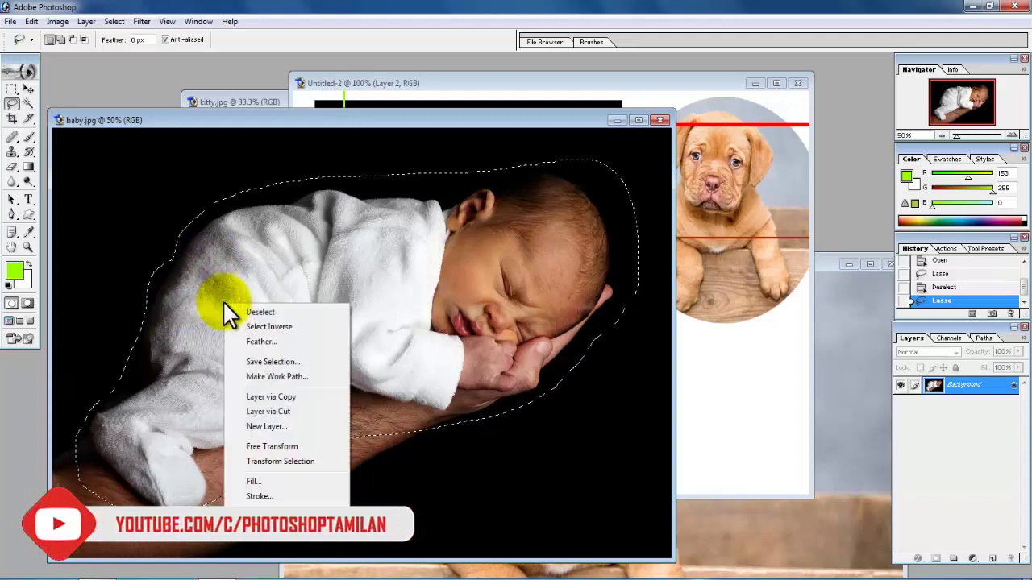
pyautogui.click(299, 398)
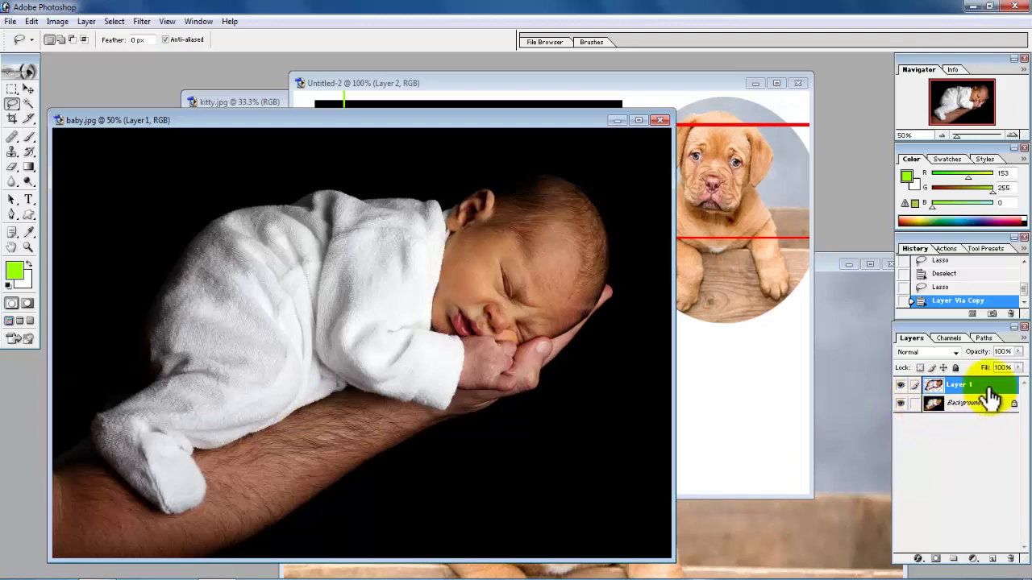
pyautogui.click(901, 404)
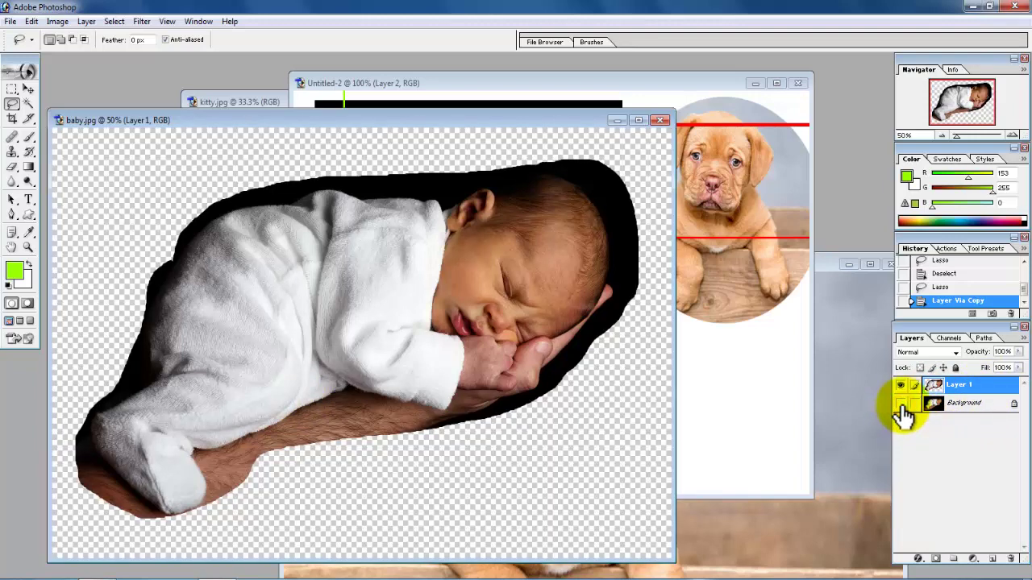
pyautogui.click(902, 404)
pyautogui.click(901, 404)
pyautogui.click(902, 405)
pyautogui.click(901, 405)
pyautogui.click(901, 405)
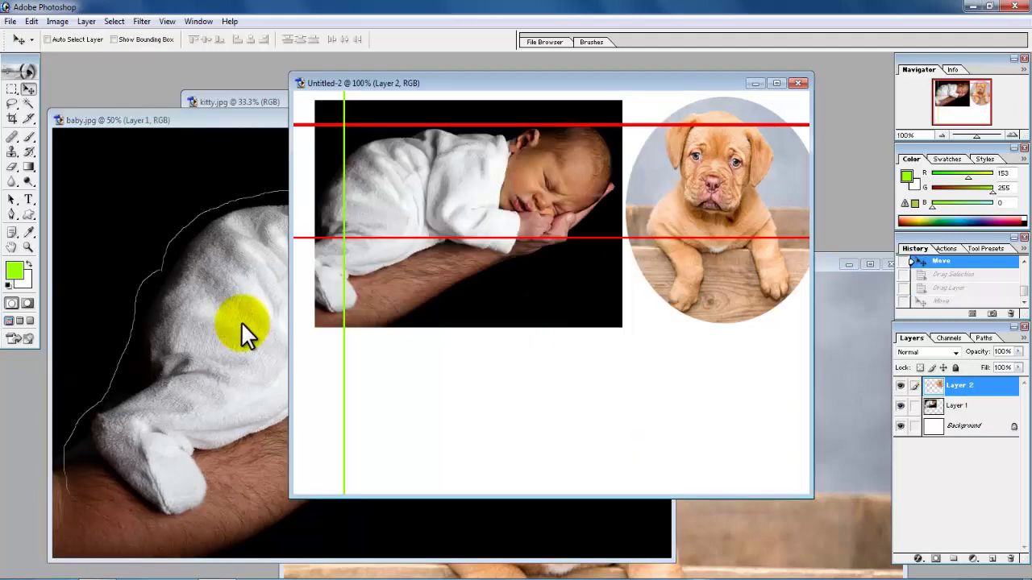
# Step: Undo the Layer via Copy and deselect in baby.jpg
pyautogui.click(184, 118)
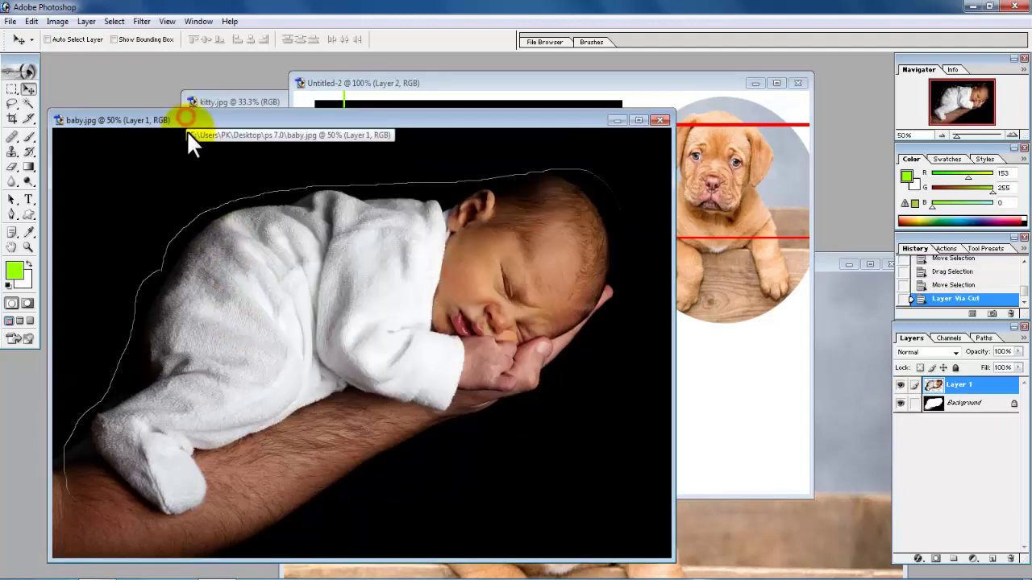
pyautogui.hotkey('ctrl', 'z')
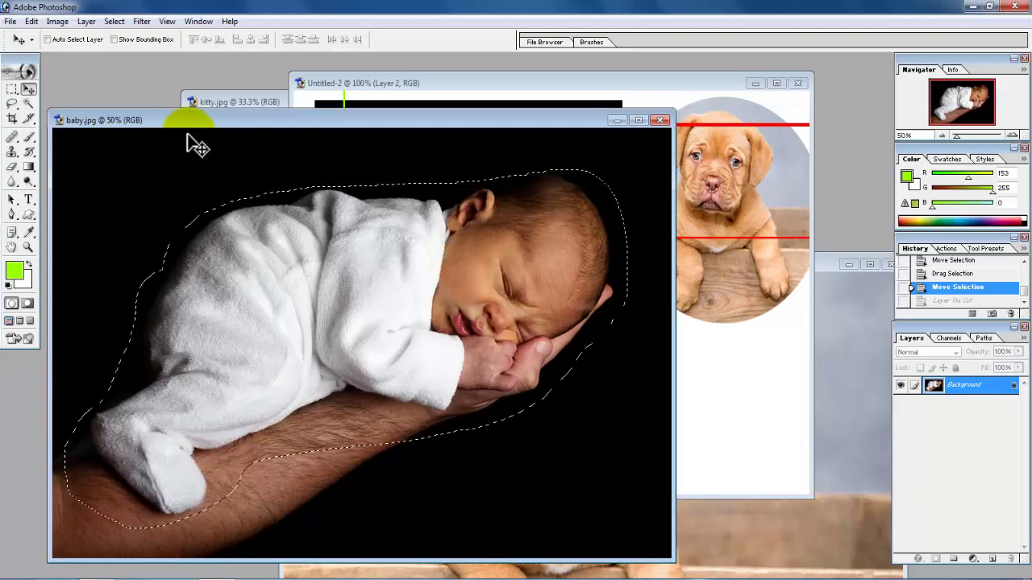
pyautogui.hotkey('ctrl', 'd')
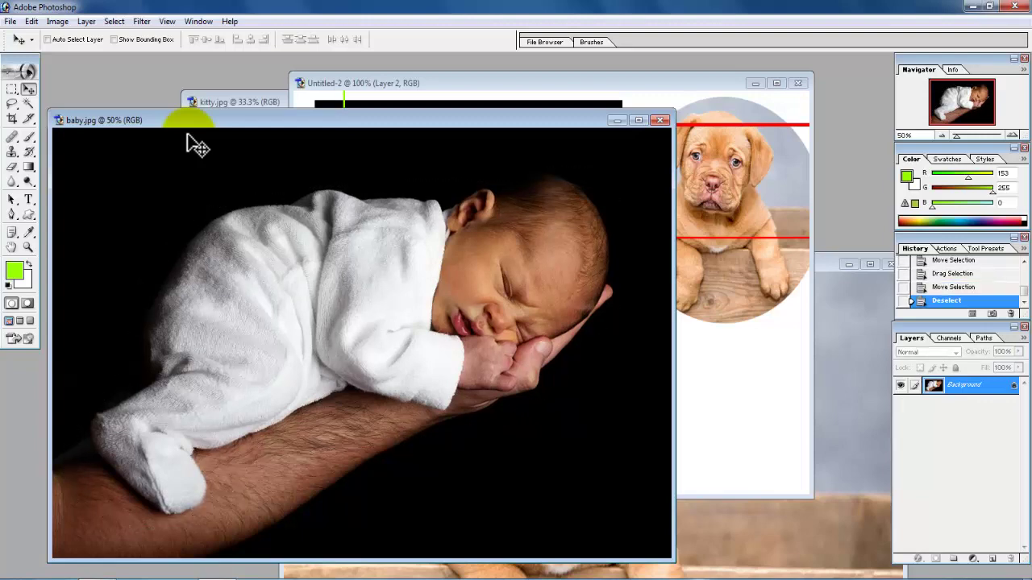
# Step: Outline the baby and arm with a straight-edged Polygonal Lasso selection
pyautogui.click(11, 104)
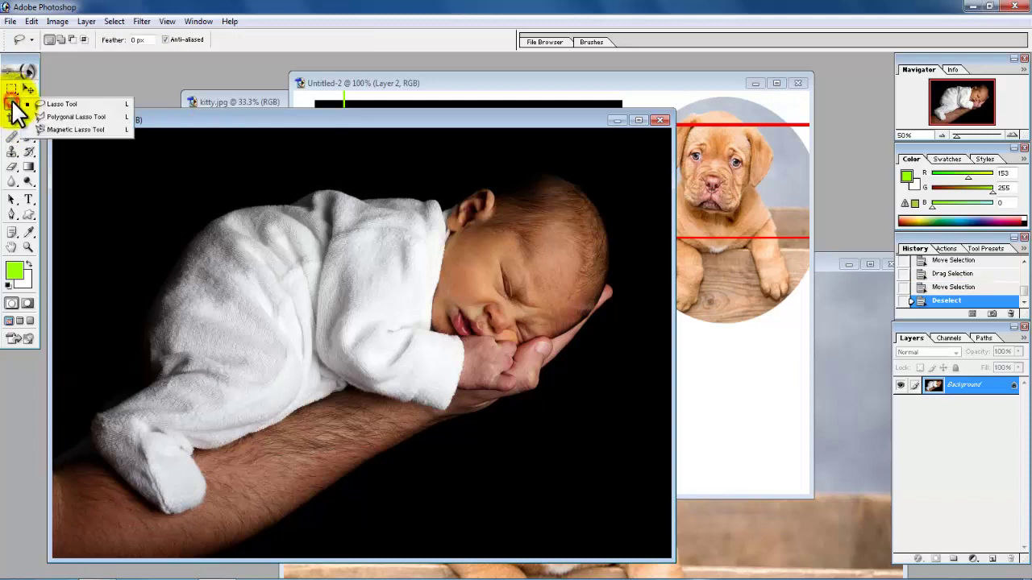
pyautogui.click(61, 118)
pyautogui.click(147, 273)
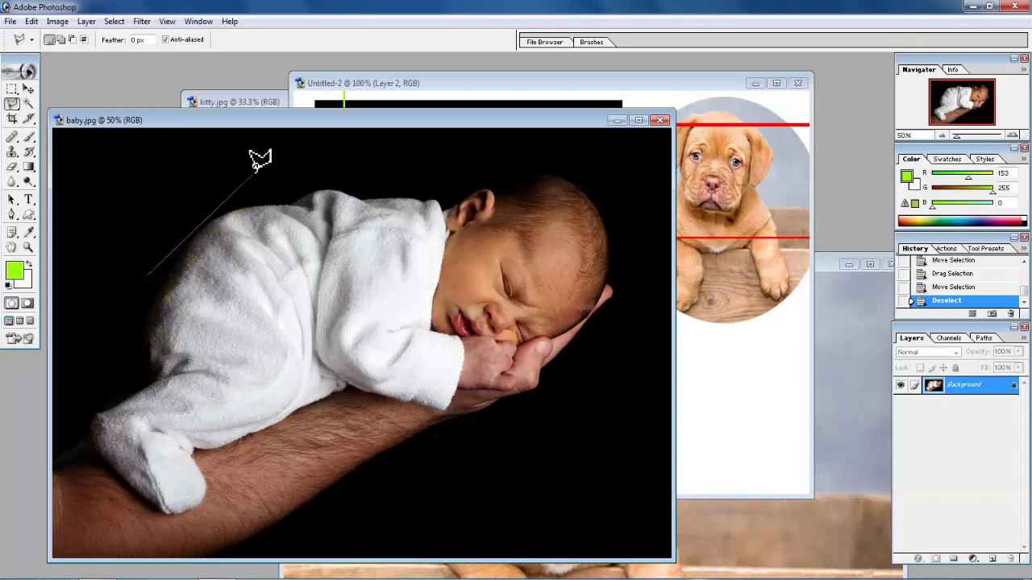
pyautogui.click(253, 169)
pyautogui.click(579, 166)
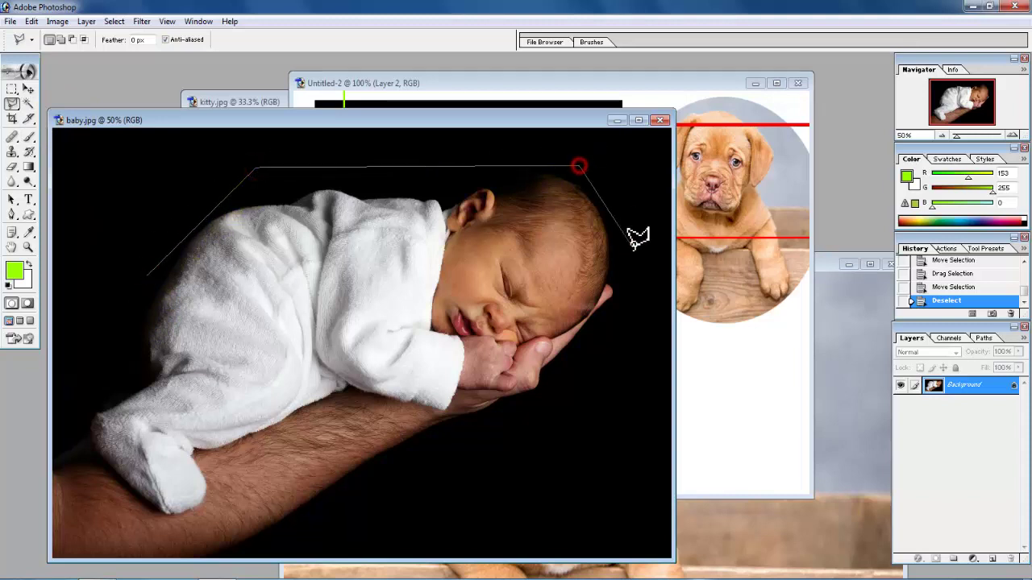
pyautogui.click(640, 264)
pyautogui.click(587, 418)
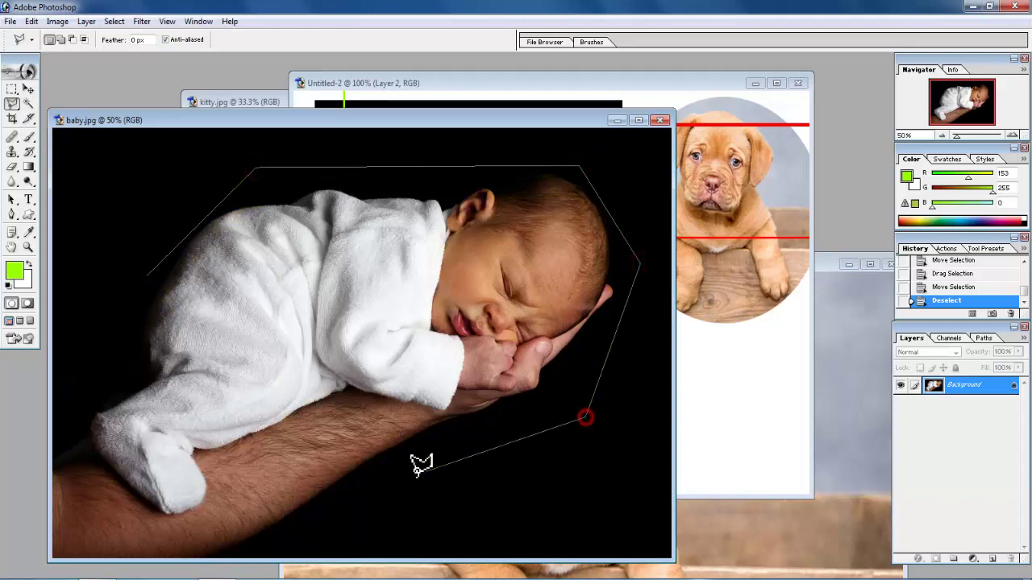
pyautogui.click(395, 486)
pyautogui.click(145, 533)
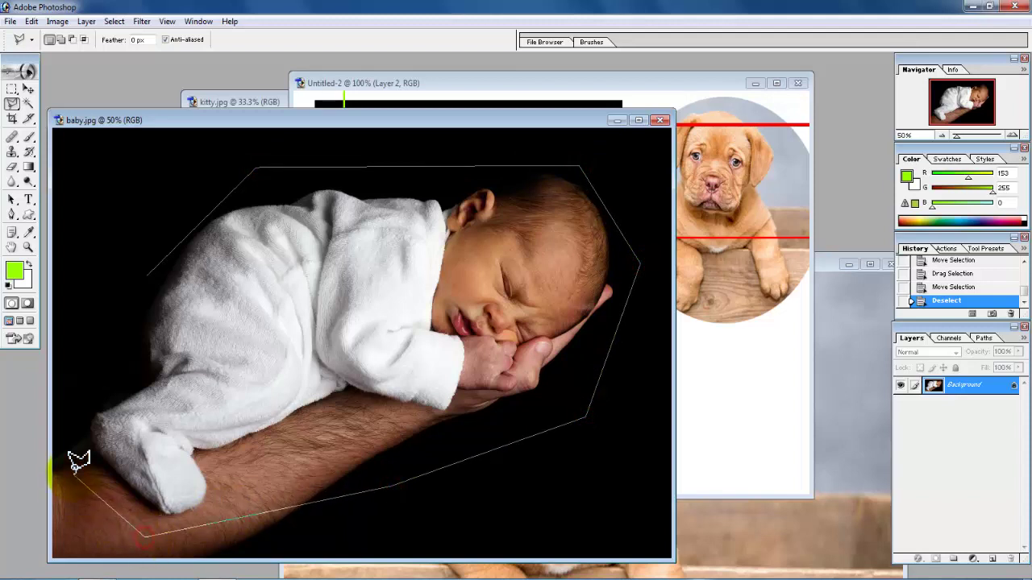
pyautogui.click(74, 473)
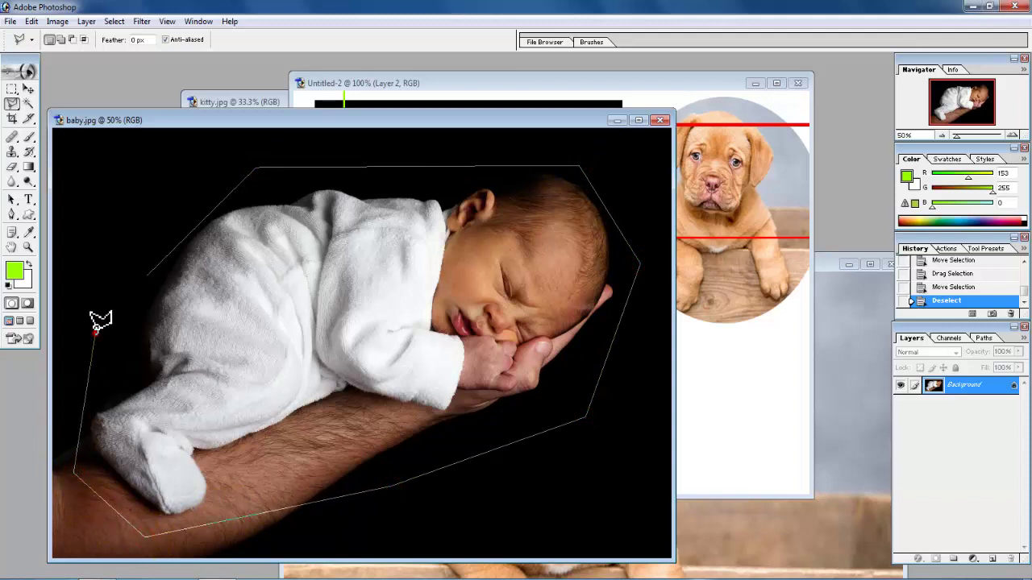
pyautogui.click(95, 329)
pyautogui.click(146, 276)
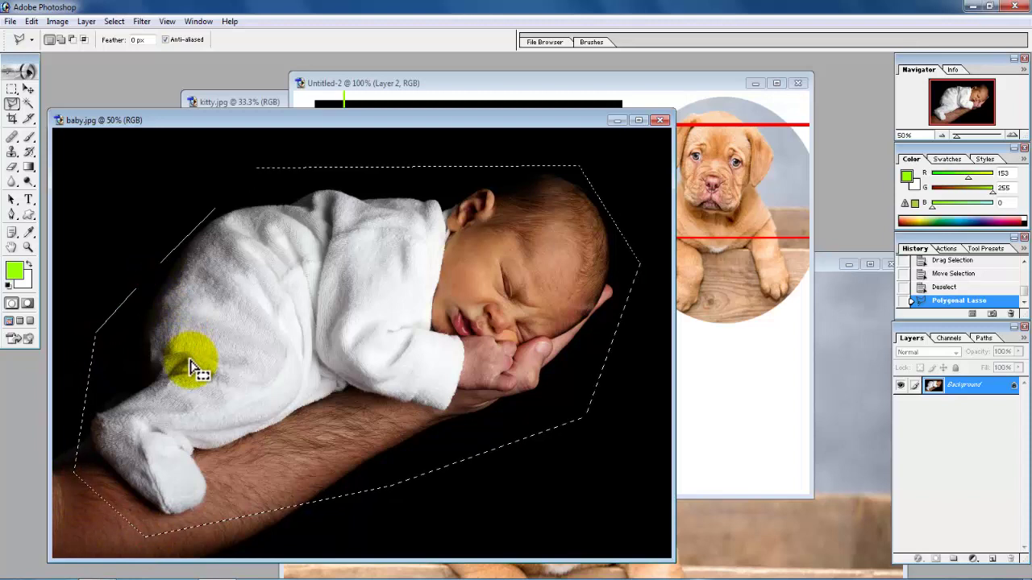
# Step: Feather the polygonal selection by a 3 px radius
pyautogui.rightClick(289, 261)
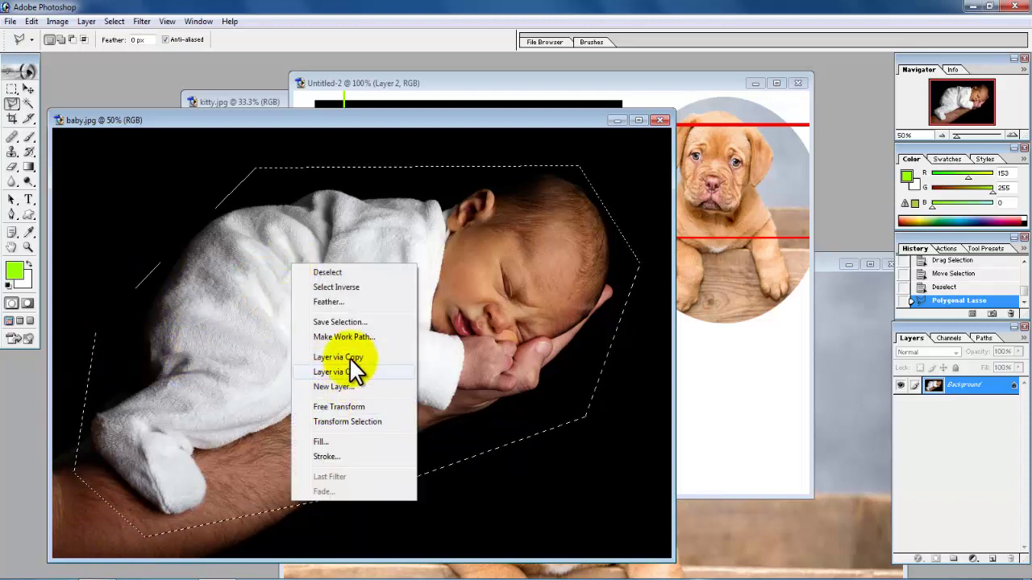
pyautogui.click(330, 300)
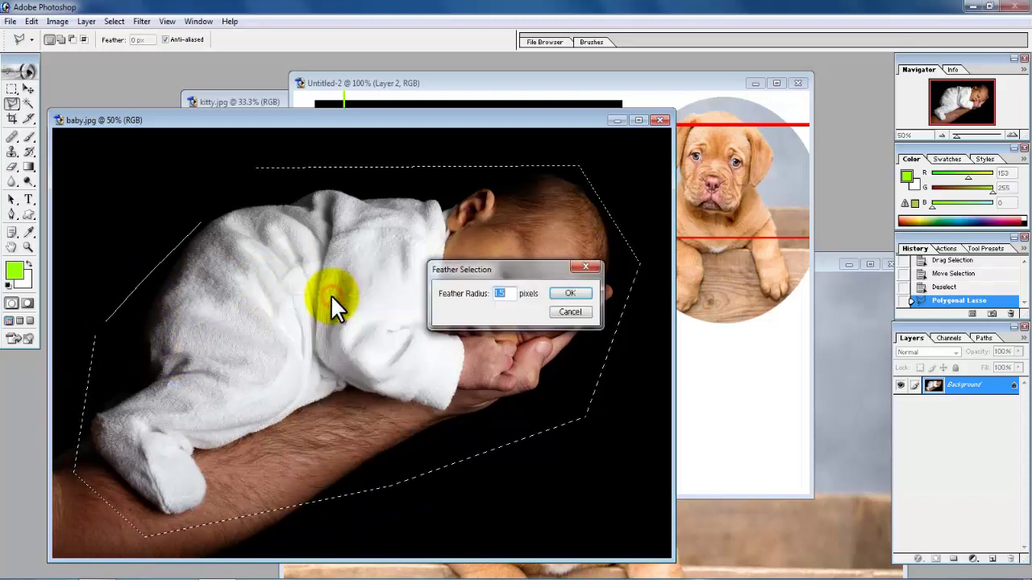
pyautogui.write('3')
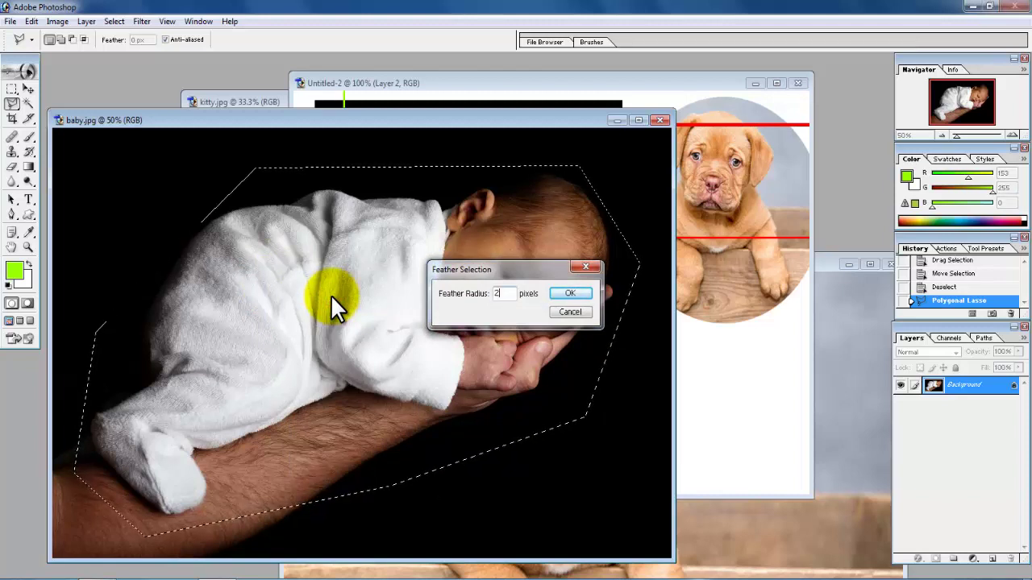
pyautogui.click(582, 293)
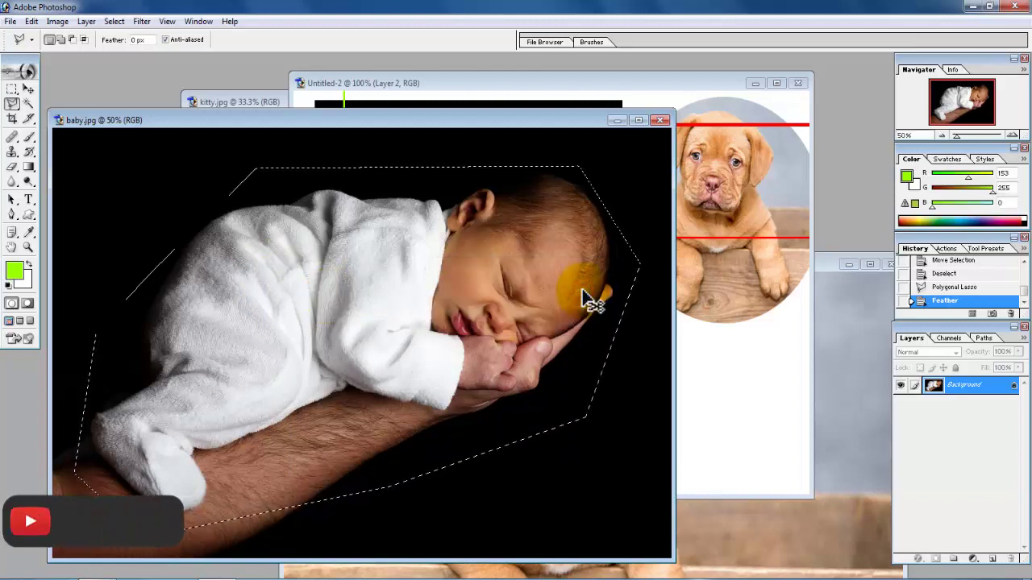
# Step: Copy the feathered selection to a new layer and toggle the Background to preview
pyautogui.hotkey('ctrl', 'j')
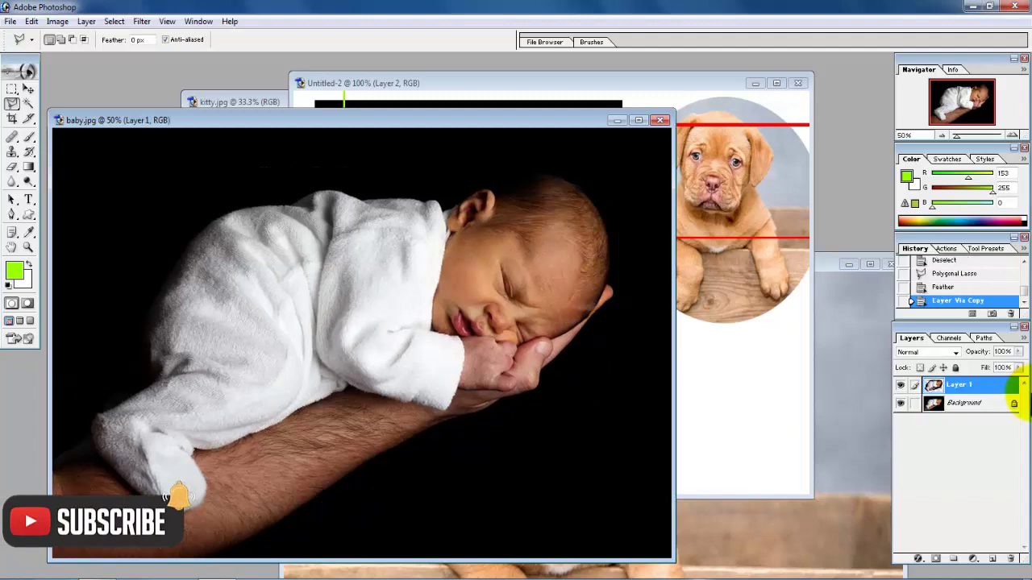
pyautogui.click(901, 403)
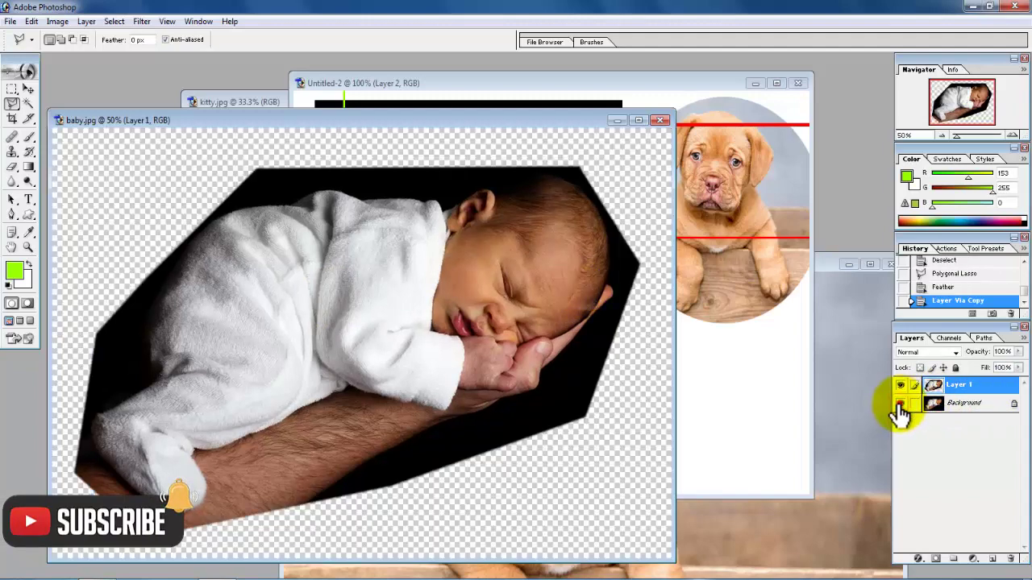
pyautogui.click(900, 403)
pyautogui.click(900, 403)
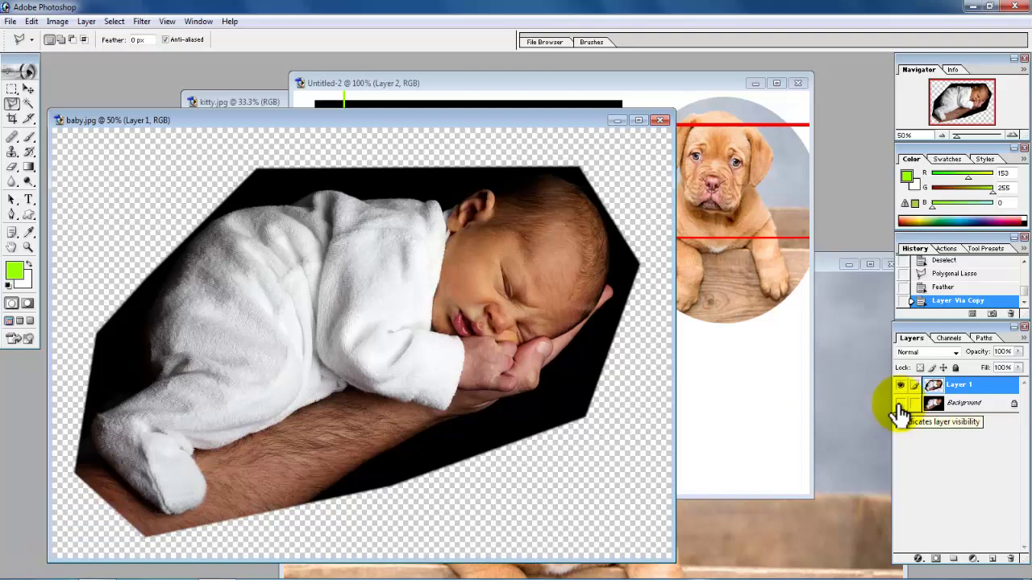
pyautogui.click(900, 405)
pyautogui.click(900, 405)
pyautogui.click(901, 405)
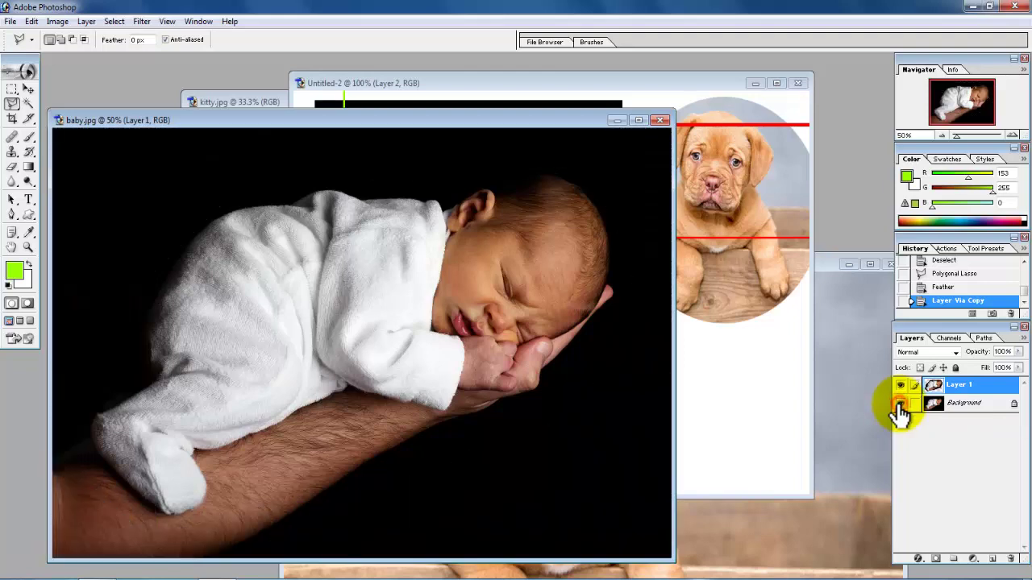
pyautogui.moveTo(974, 407); pyautogui.dragTo(973, 398)
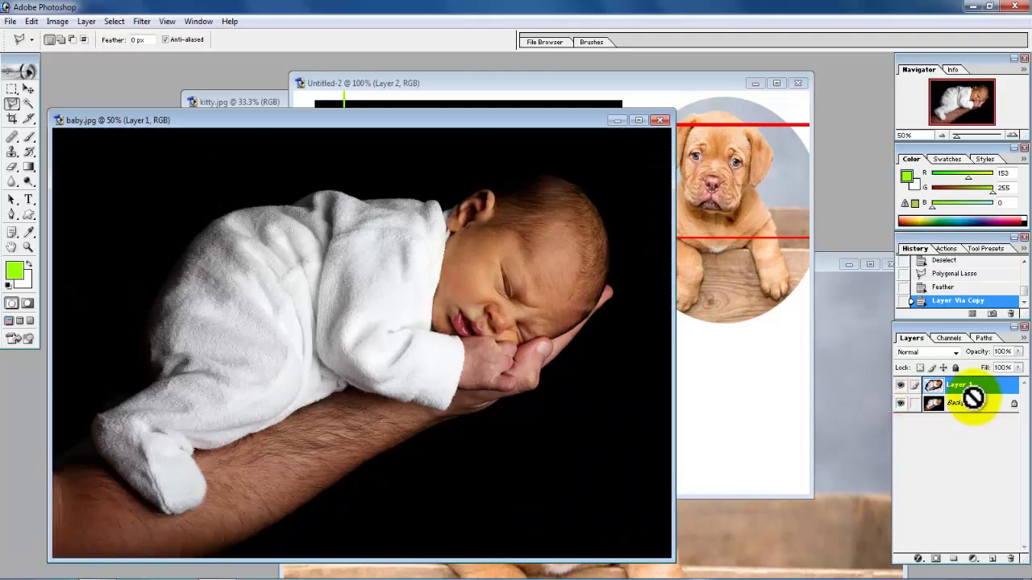
# Step: Undo the layer copy and clear the selection
pyautogui.hotkey('ctrl', 'z')
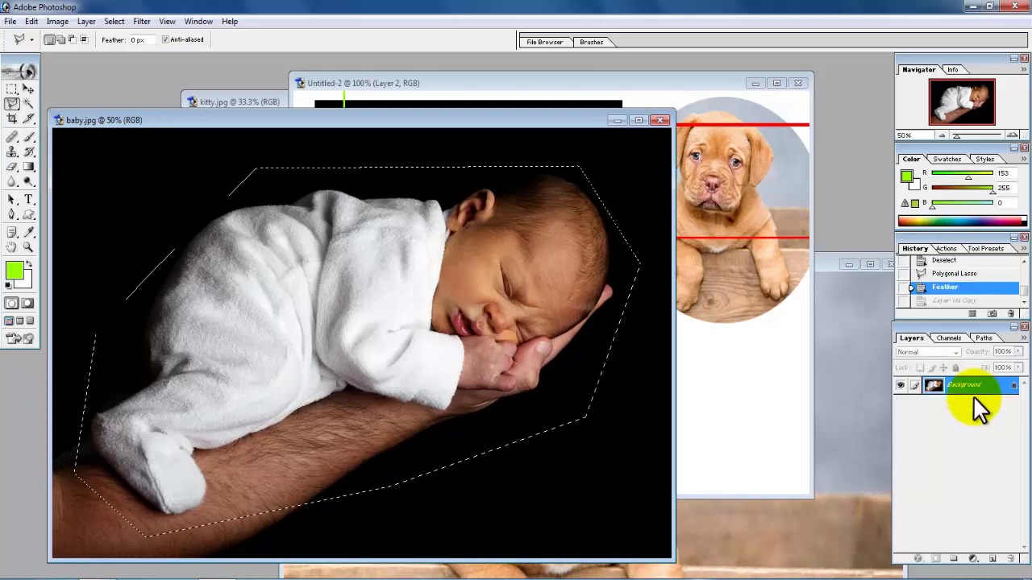
pyautogui.hotkey('ctrl', 'd')
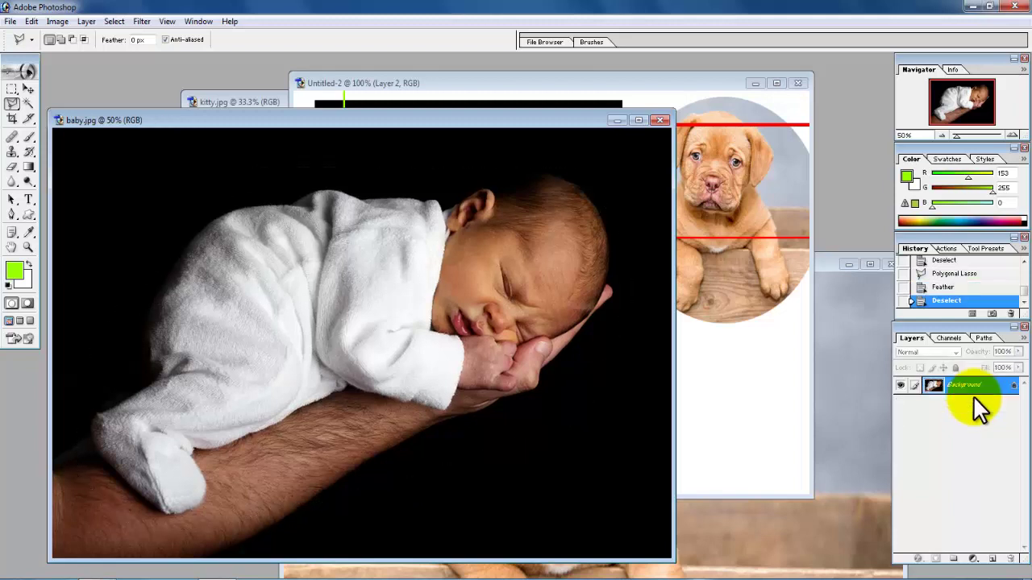
pyautogui.click(18, 107)
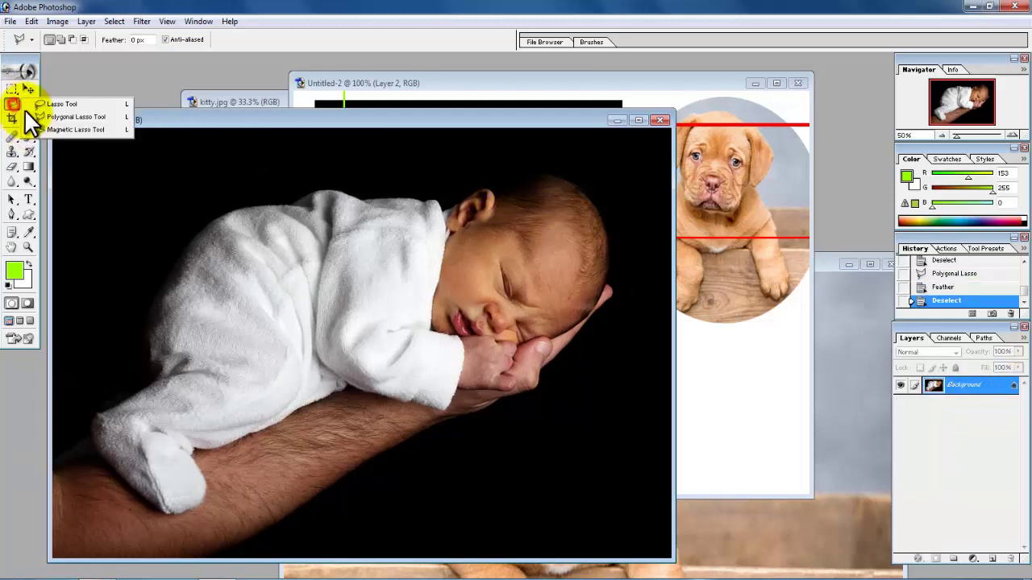
# Step: Trace the baby's outline with the Magnetic Lasso, close it, then deselect
pyautogui.click(72, 129)
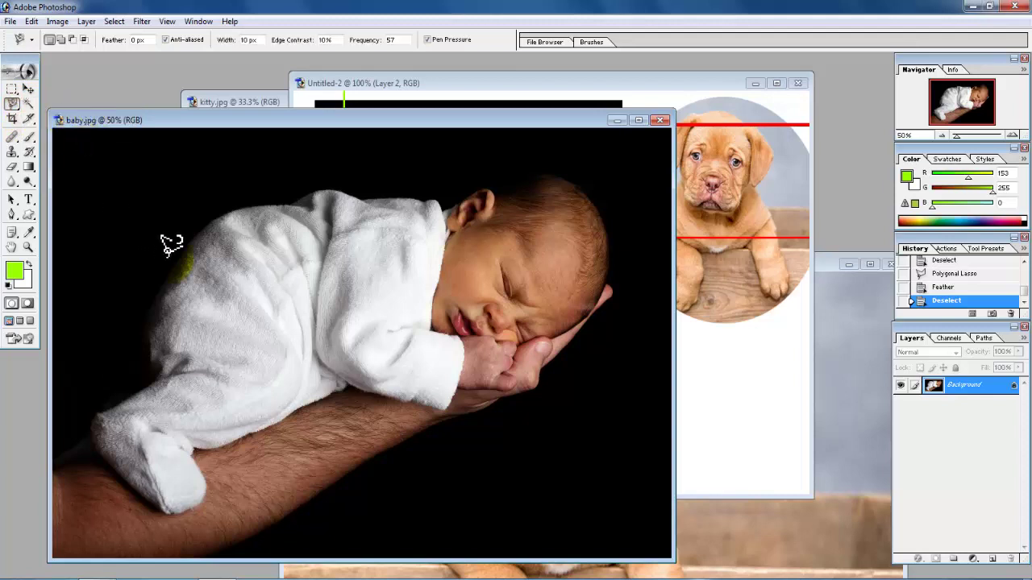
pyautogui.moveTo(173, 232)
pyautogui.mouseDown()
pyautogui.moveTo(218, 204)
pyautogui.moveTo(320, 182)
pyautogui.moveTo(455, 188)
pyautogui.mouseUp()
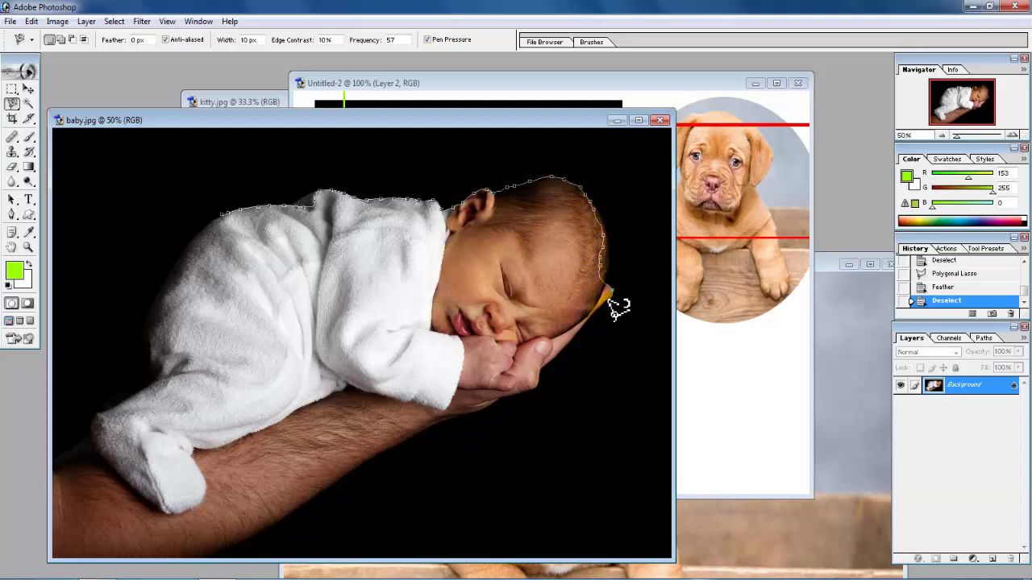
pyautogui.moveTo(591, 326); pyautogui.dragTo(549, 358)
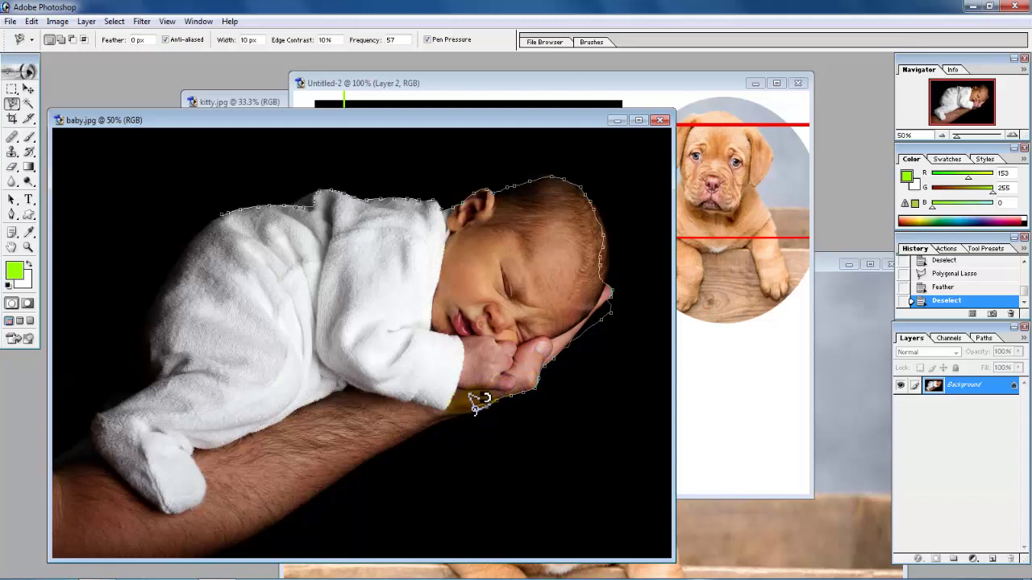
pyautogui.moveTo(476, 406)
pyautogui.mouseDown()
pyautogui.moveTo(438, 403)
pyautogui.moveTo(403, 429)
pyautogui.mouseUp()
pyautogui.moveTo(355, 456)
pyautogui.mouseDown()
pyautogui.moveTo(279, 502)
pyautogui.moveTo(189, 525)
pyautogui.moveTo(97, 484)
pyautogui.mouseUp()
pyautogui.moveTo(83, 416)
pyautogui.mouseDown()
pyautogui.moveTo(143, 355)
pyautogui.moveTo(173, 252)
pyautogui.moveTo(213, 195)
pyautogui.moveTo(242, 206)
pyautogui.mouseUp()
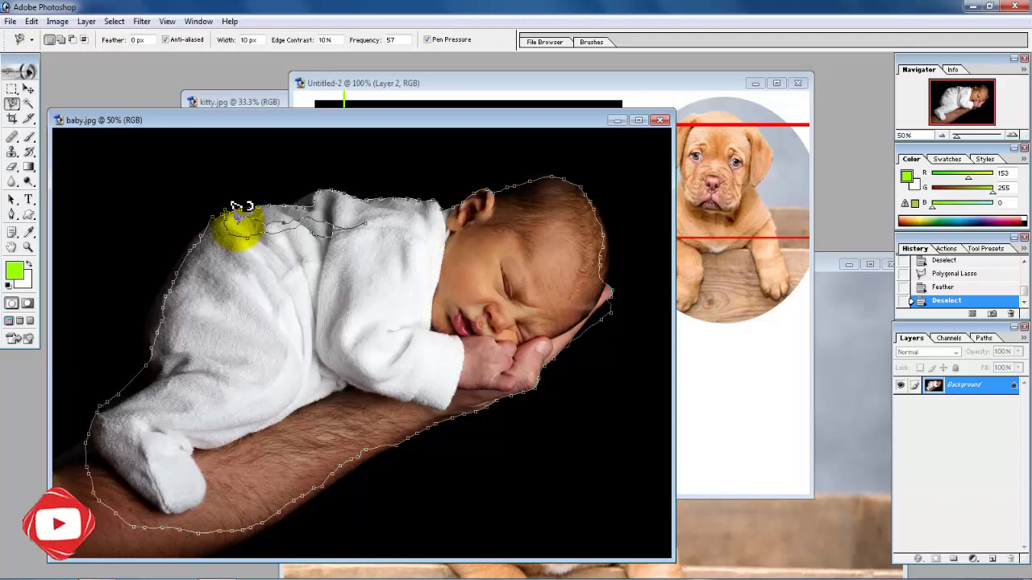
pyautogui.moveTo(242, 206); pyautogui.dragTo(416, 165)
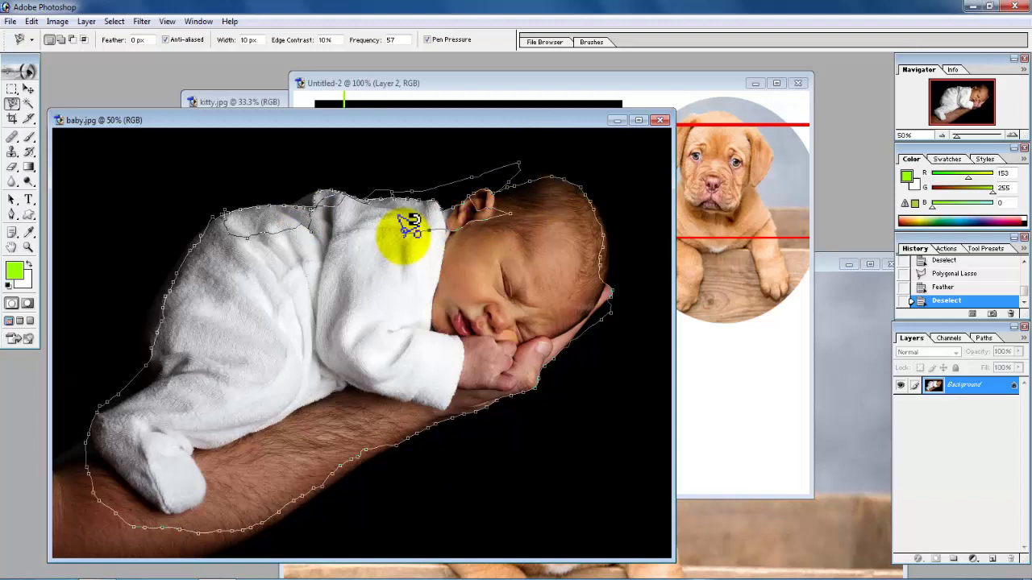
pyautogui.click(405, 228)
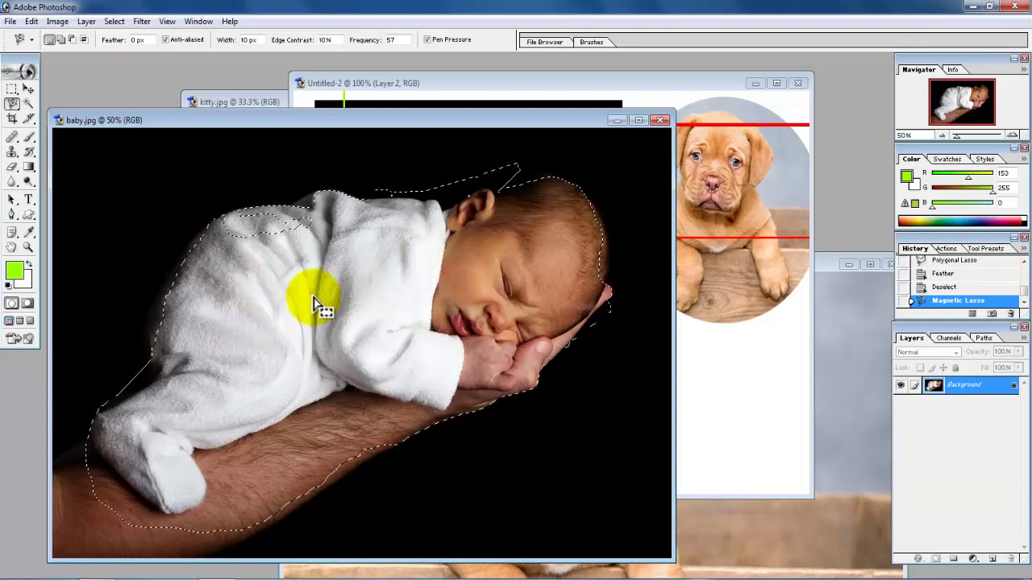
pyautogui.hotkey('ctrl', 'd')
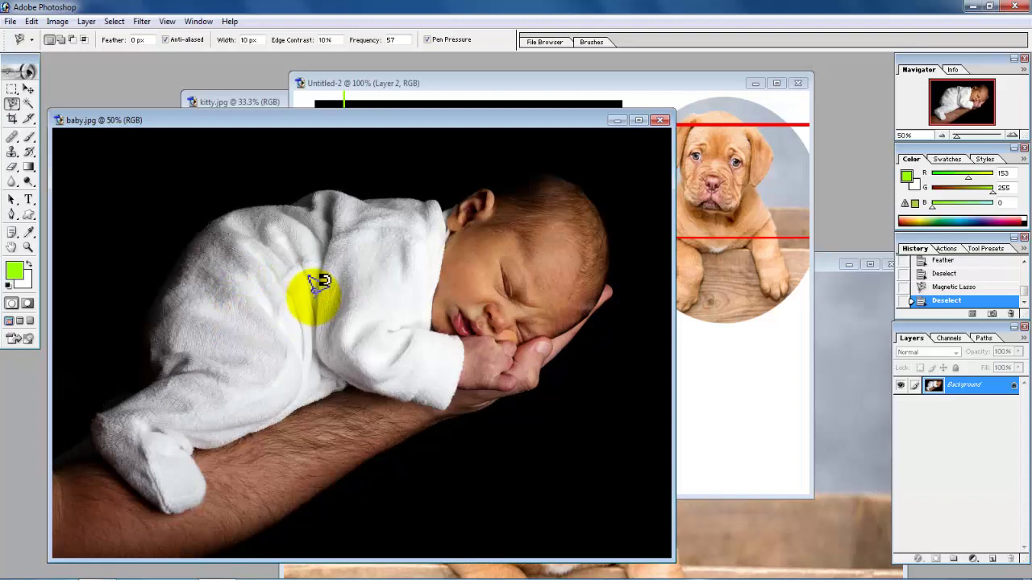
# Step: Trace the baby and arm with the Magnetic Lasso and copy them onto a new Layer 1
pyautogui.click(184, 253)
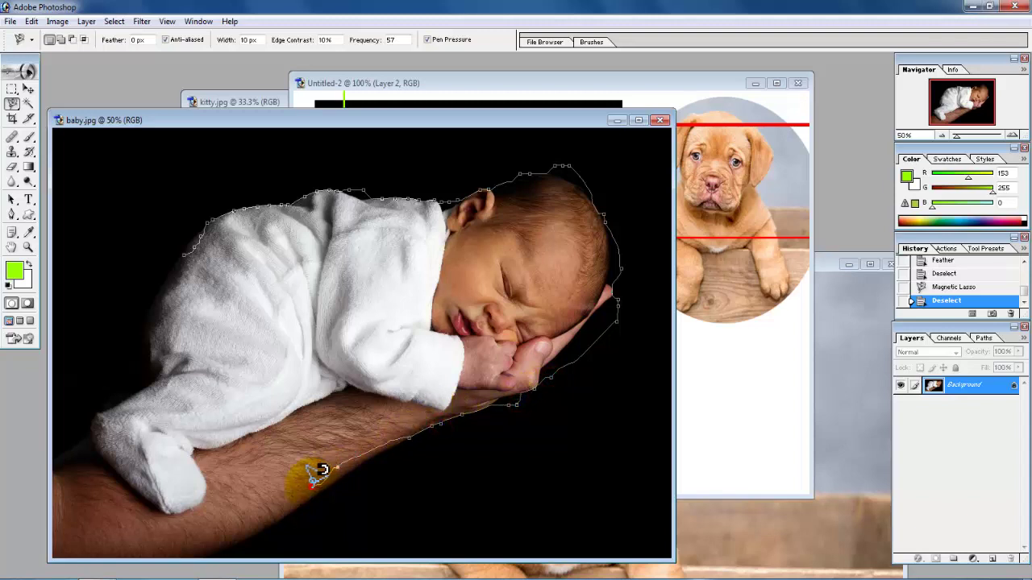
pyautogui.click(95, 514)
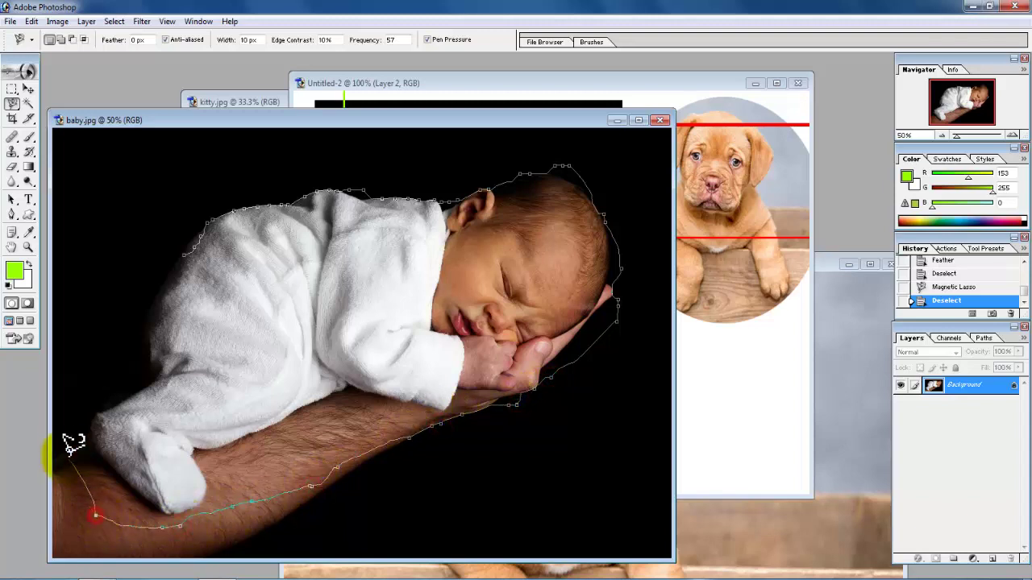
pyautogui.click(103, 396)
pyautogui.click(132, 373)
pyautogui.click(143, 299)
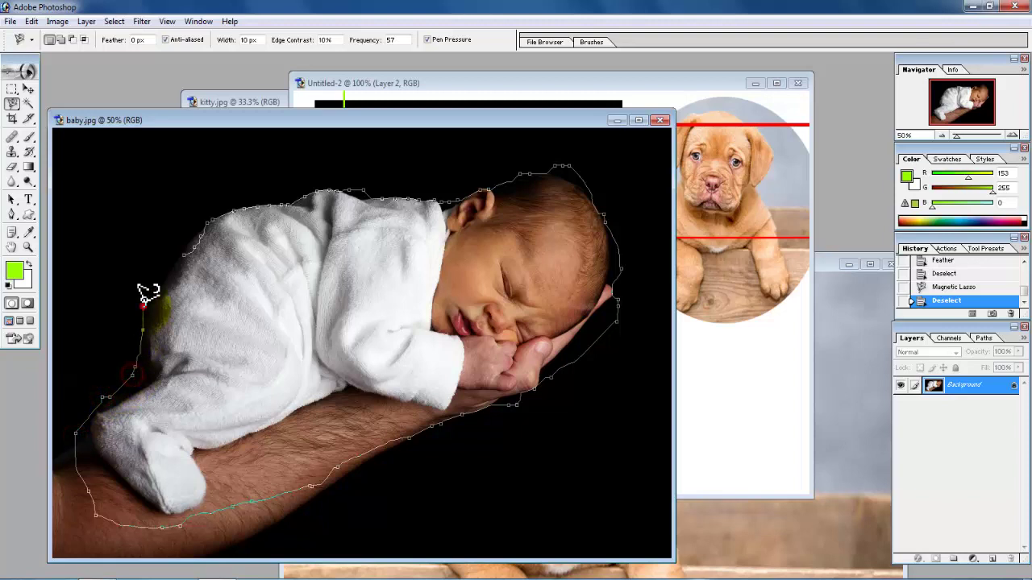
pyautogui.doubleClick(187, 243)
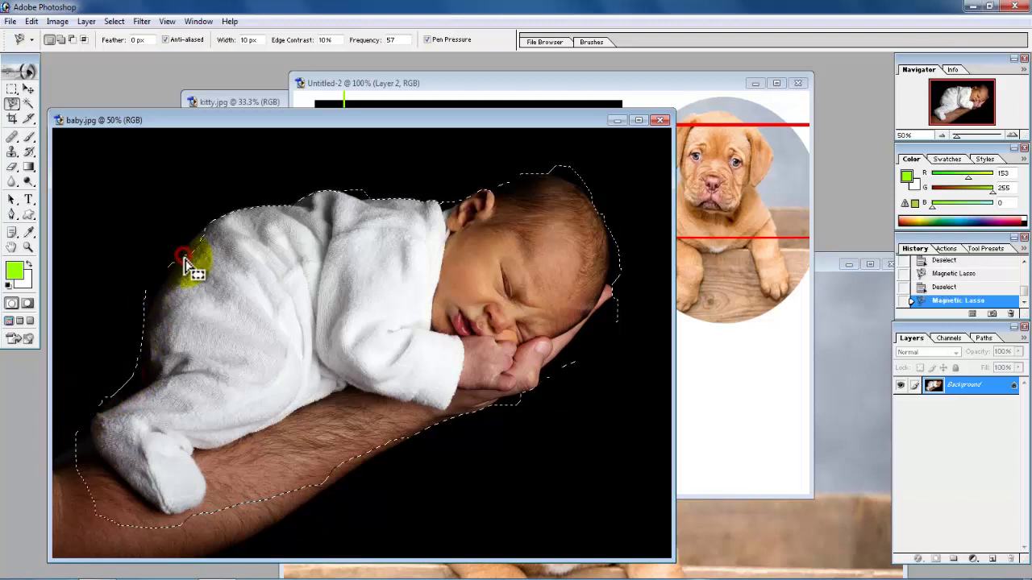
pyautogui.rightClick(230, 288)
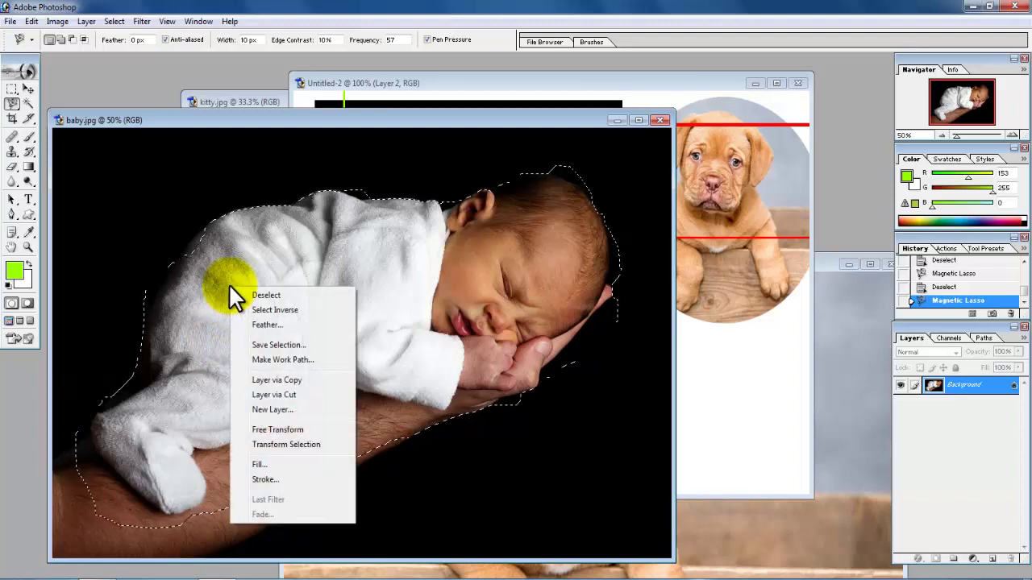
pyautogui.click(292, 380)
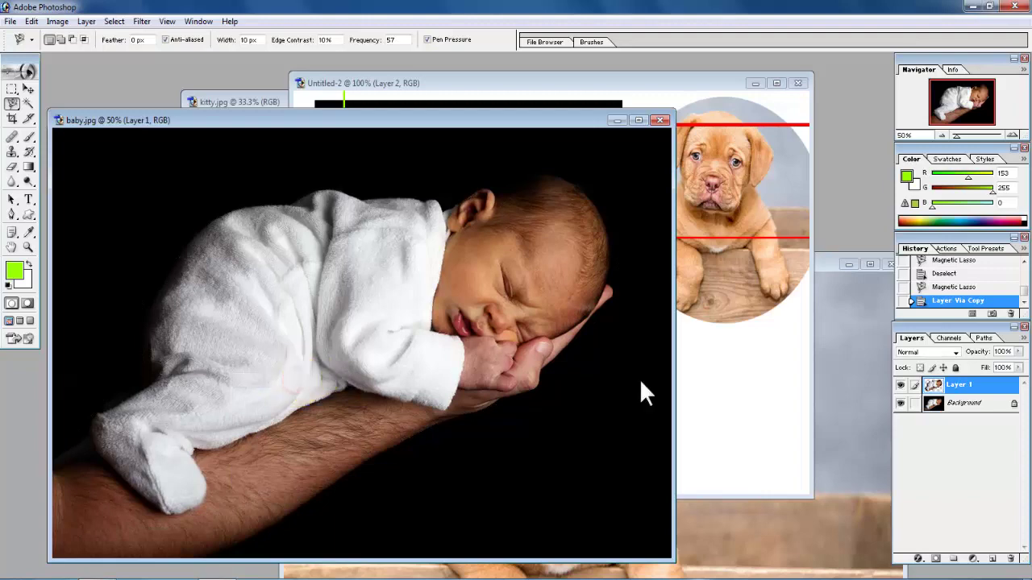
# Step: Hide and reshow the Background twice to inspect the baby cutout, then select the Move Tool
pyautogui.click(900, 403)
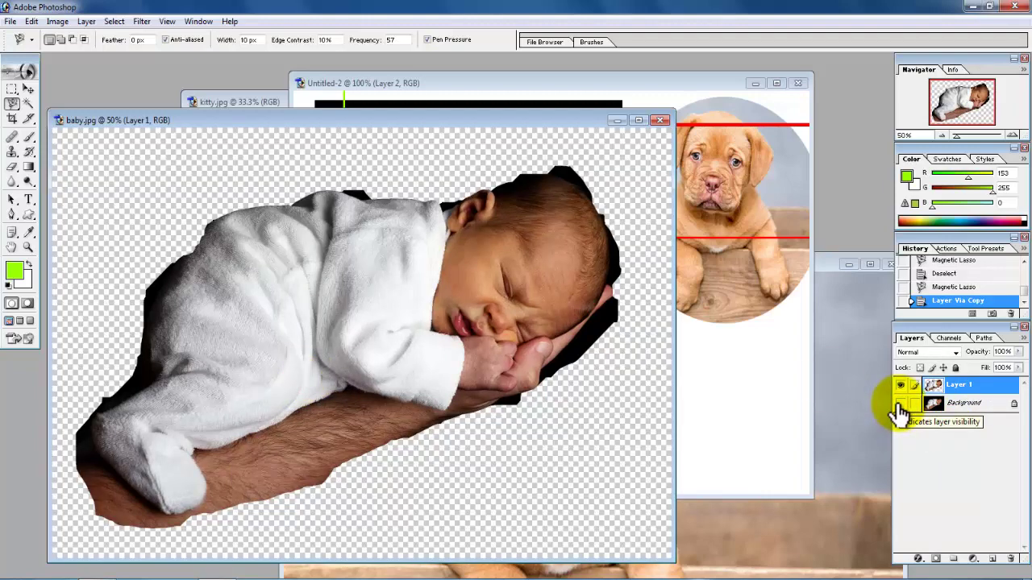
pyautogui.click(900, 403)
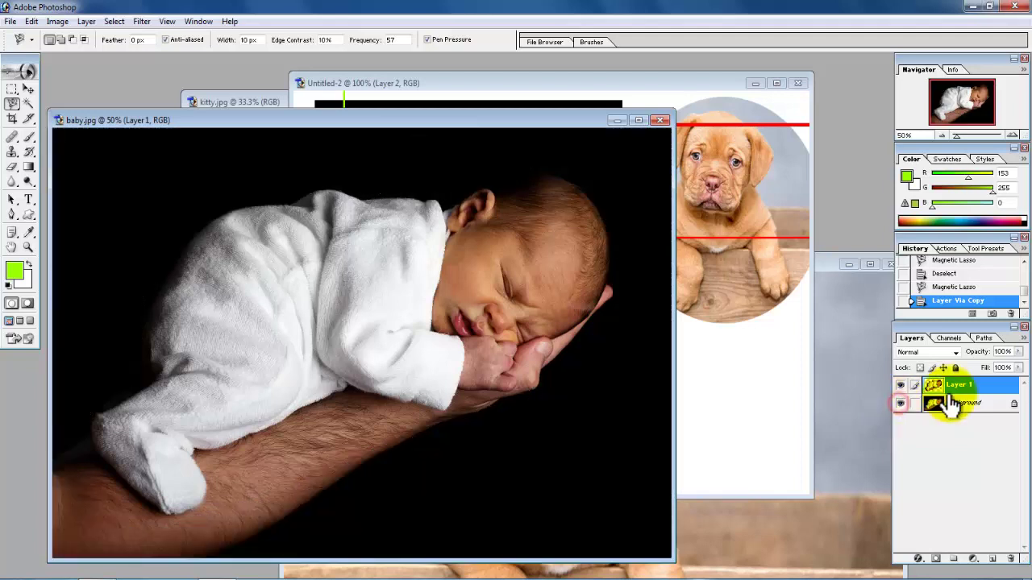
pyautogui.click(899, 404)
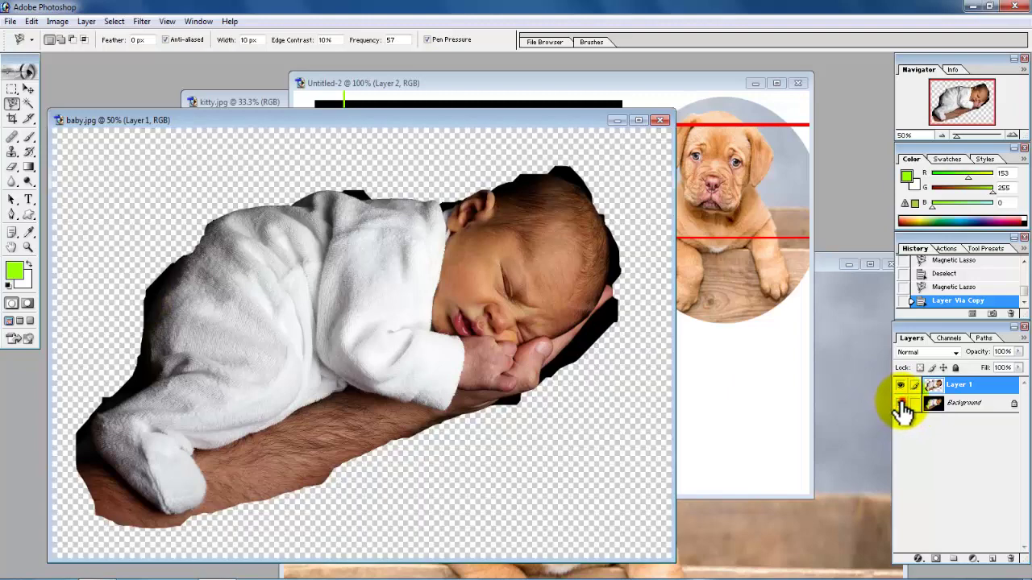
pyautogui.click(900, 403)
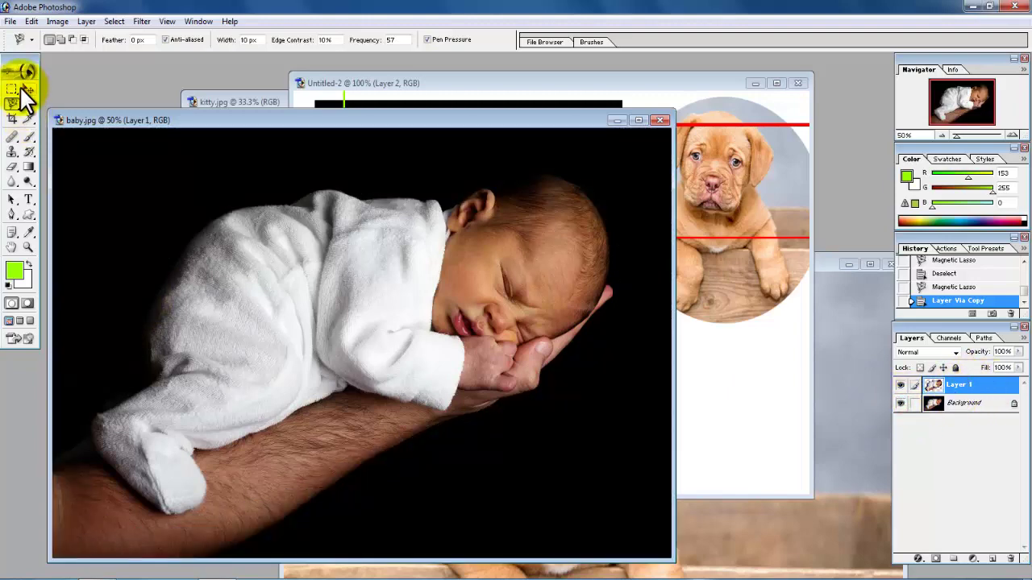
pyautogui.click(28, 89)
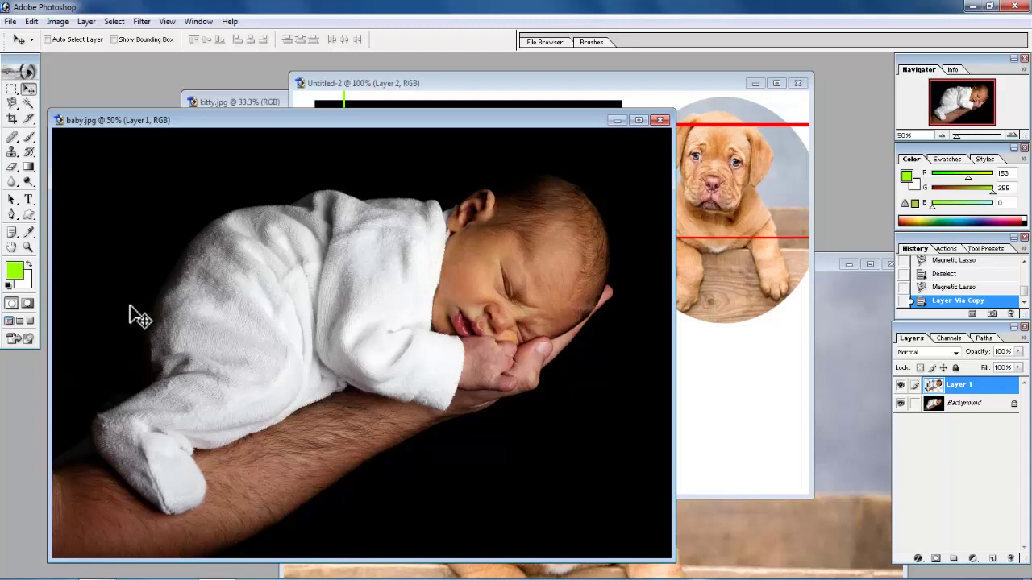
pyautogui.click(146, 334)
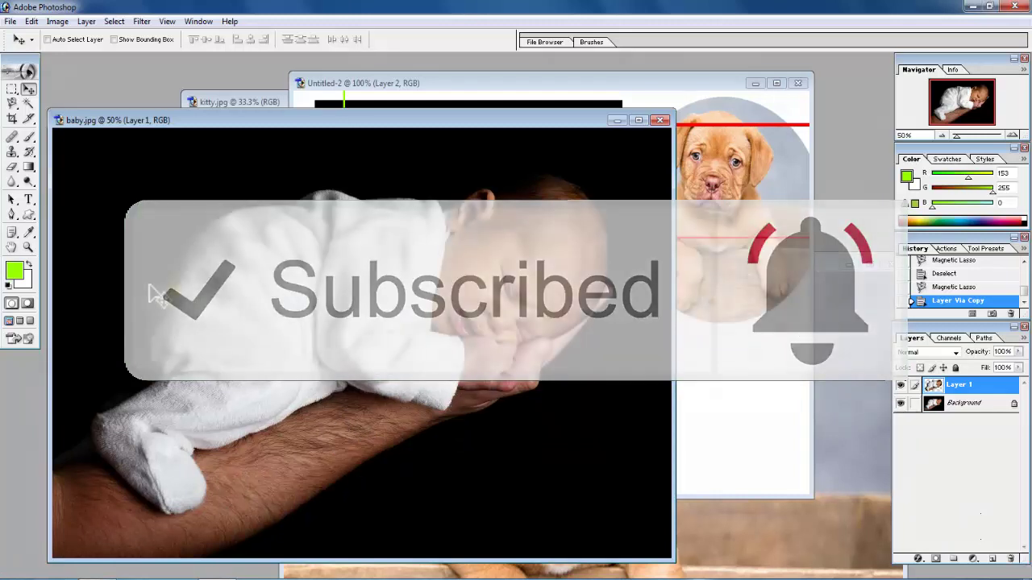
pyautogui.click(187, 279)
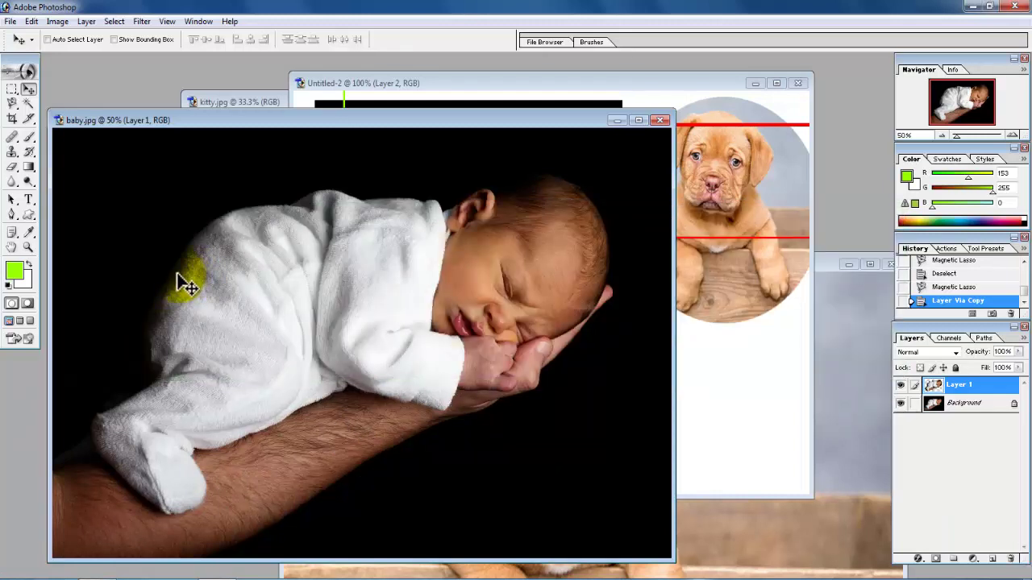